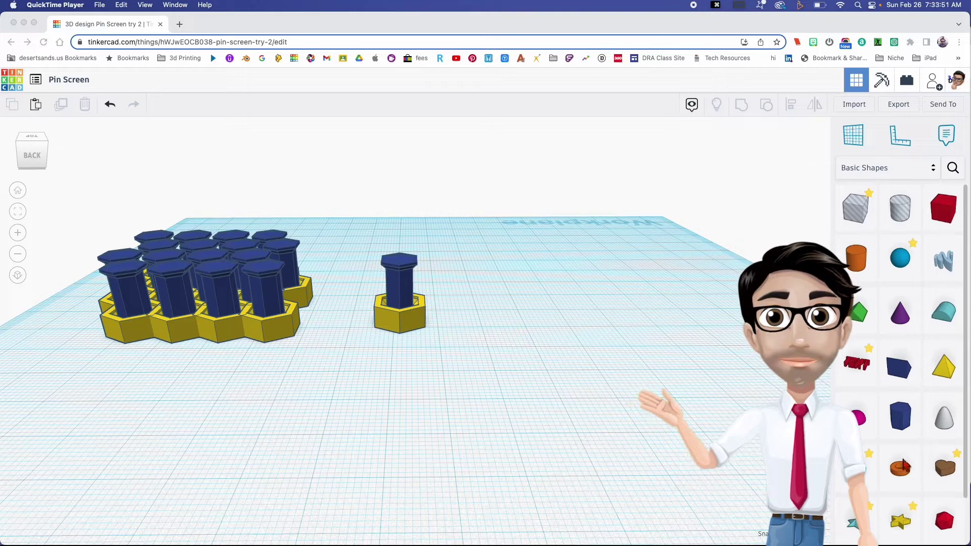
Drop a Polygon beside the pins and size it 8.76 deep, 7.58 wide and 0.50 tall
left_click(899, 416)
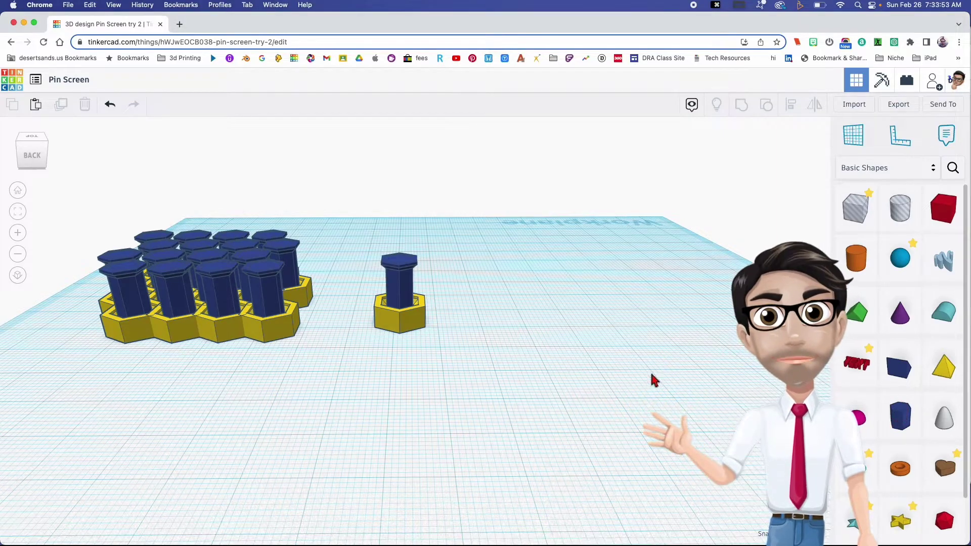
left_click_drag(891, 427, 527, 341)
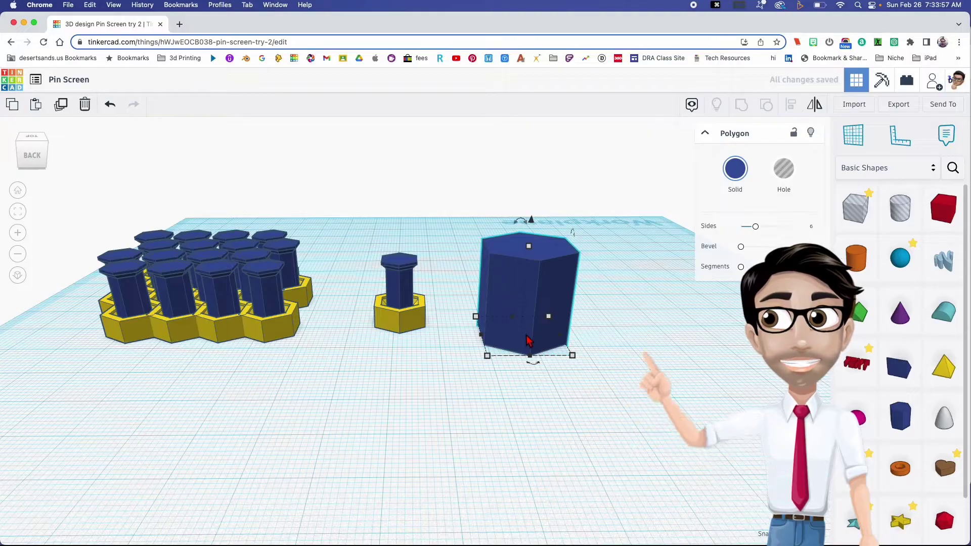
mouse_move(573, 355)
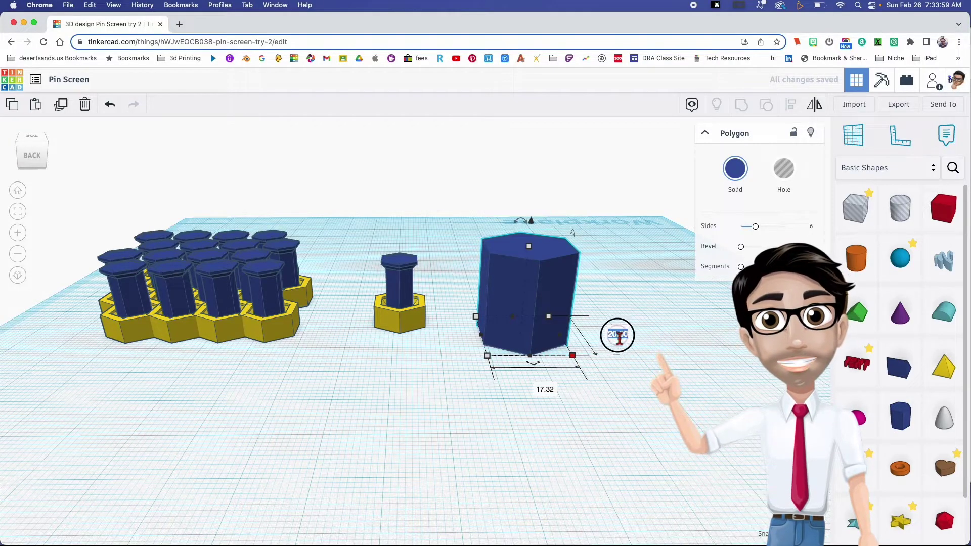
type("8")
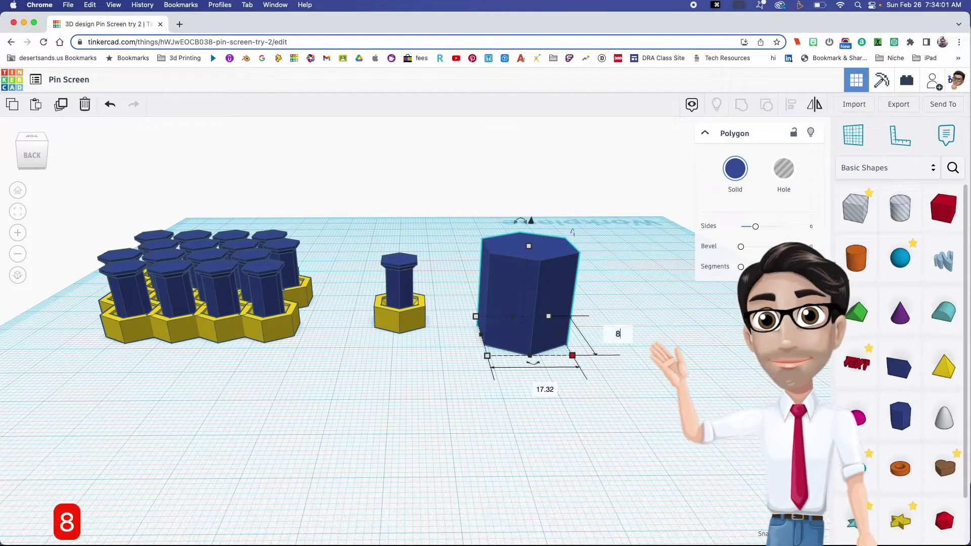
type(".76")
key("Return")
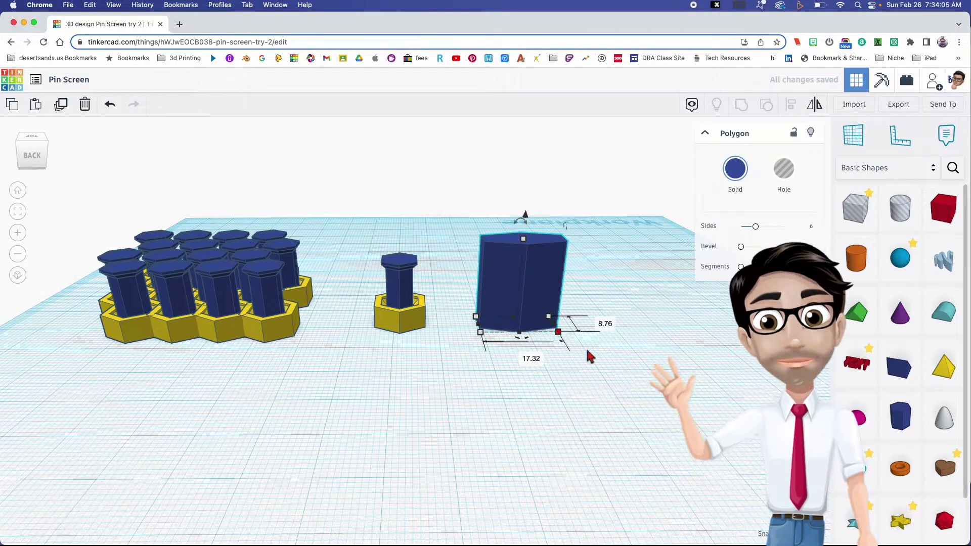
left_click(530, 359)
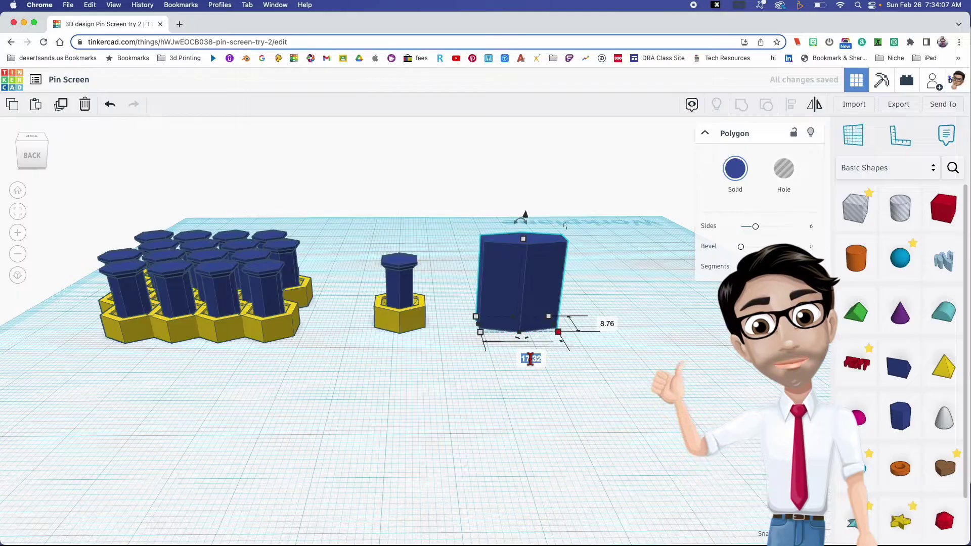
type("7.58")
key("Return")
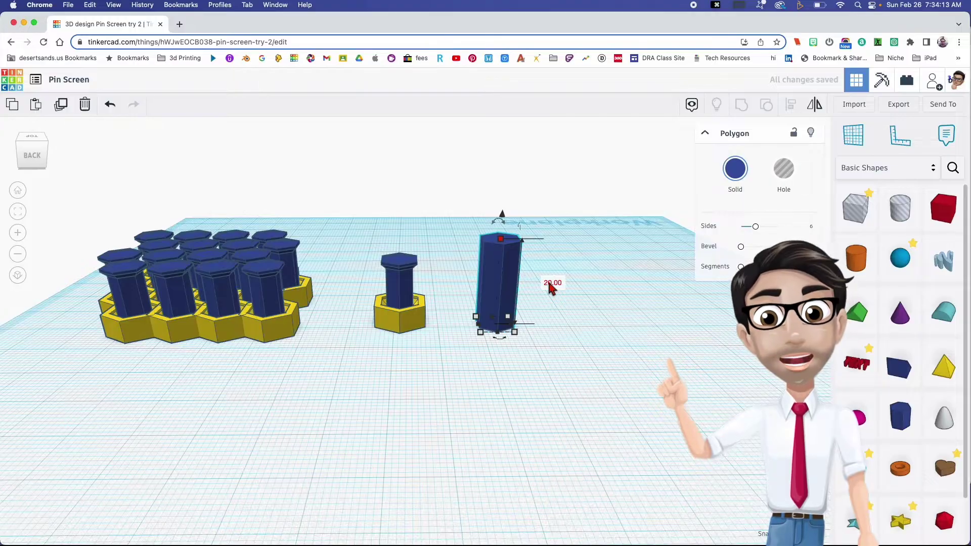
type(".5")
key("Return")
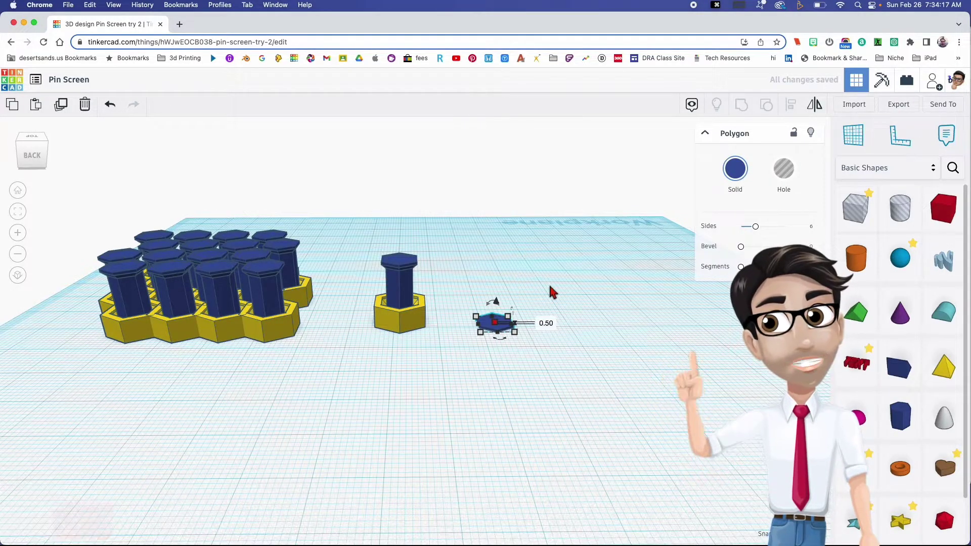
Duplicate the flat hexagon, bevel the copy's edges and raise it to 8.00 tall
scroll(512, 320, "up", 6)
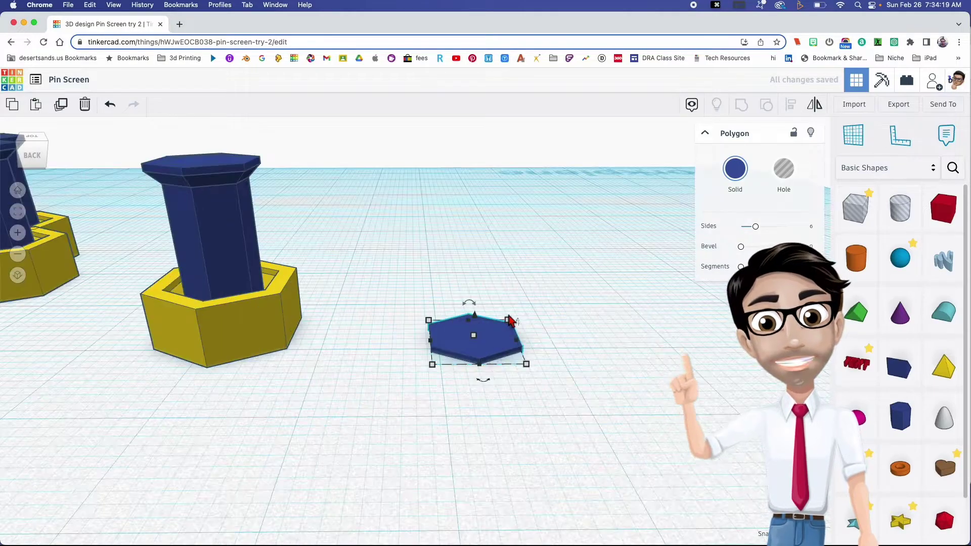
scroll(510, 322, "up", 3)
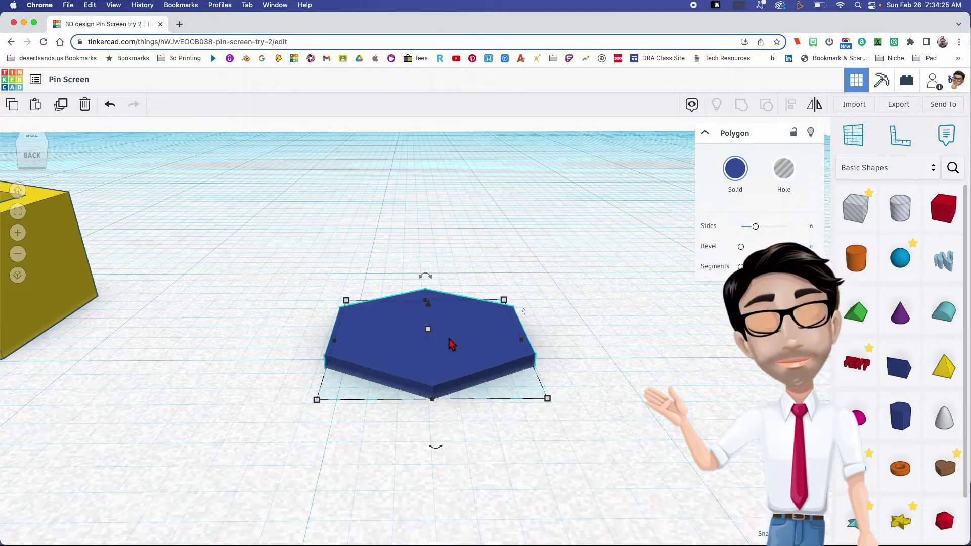
key("super+d")
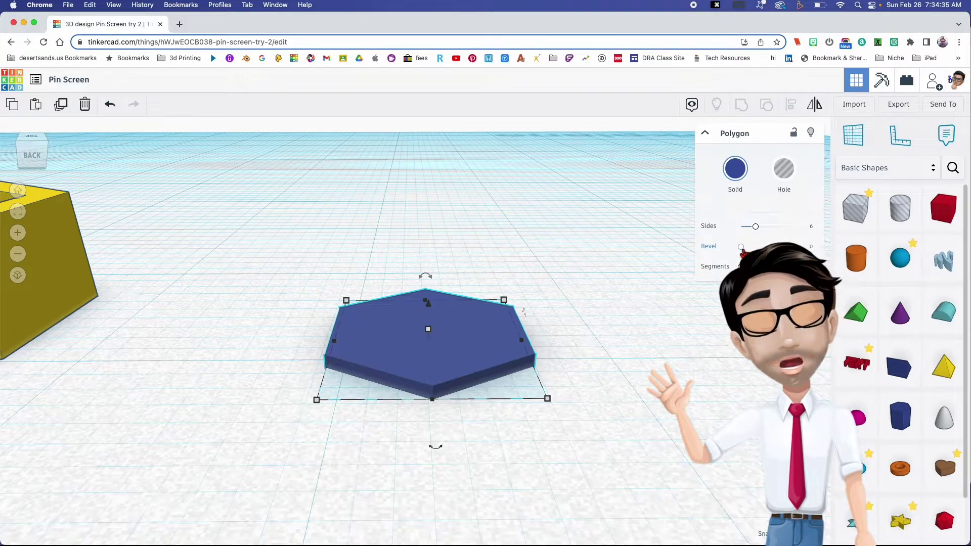
left_click_drag(740, 246, 815, 250)
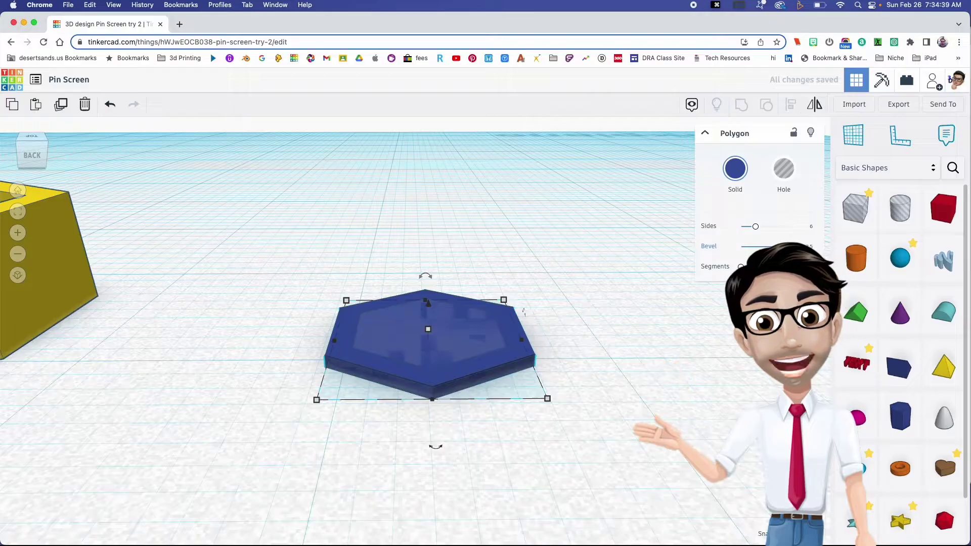
mouse_move(429, 331)
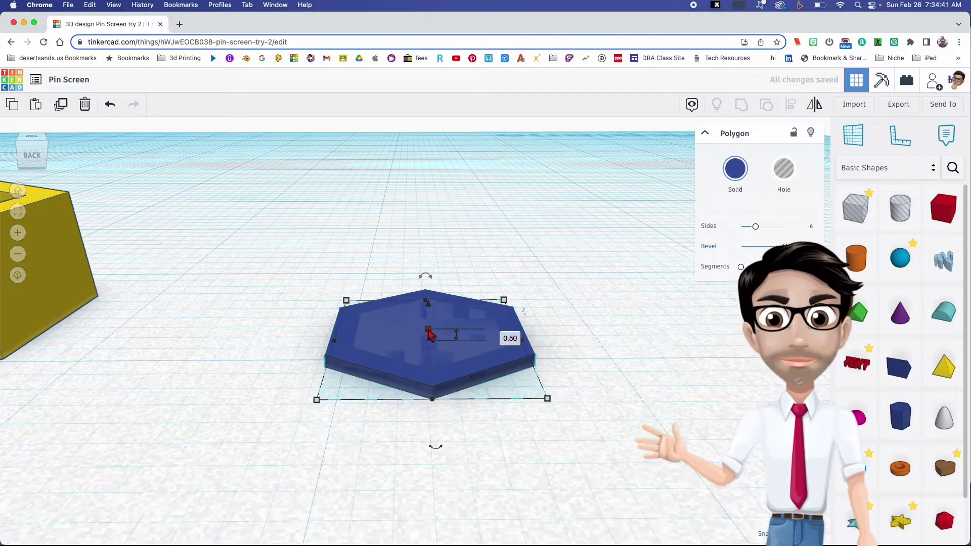
left_click(506, 335)
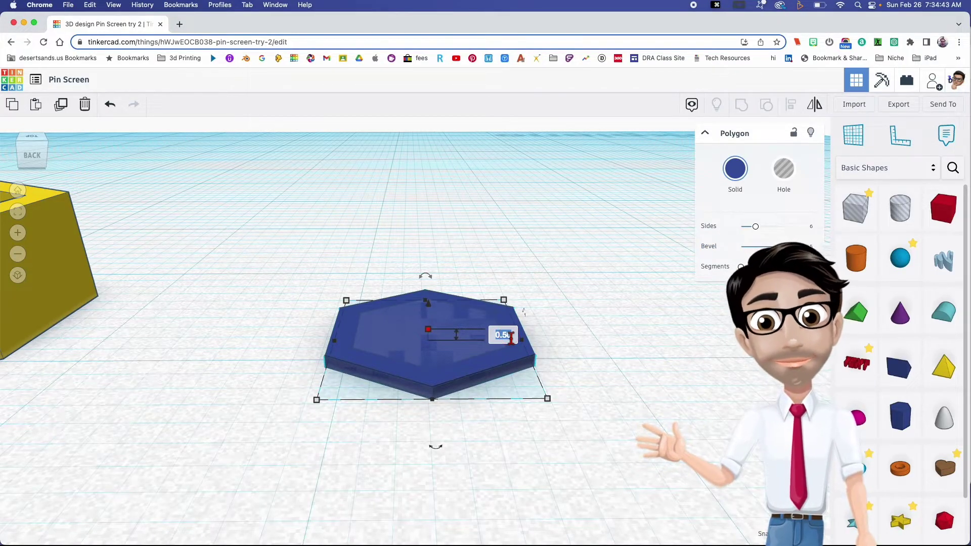
type("8")
key("Return")
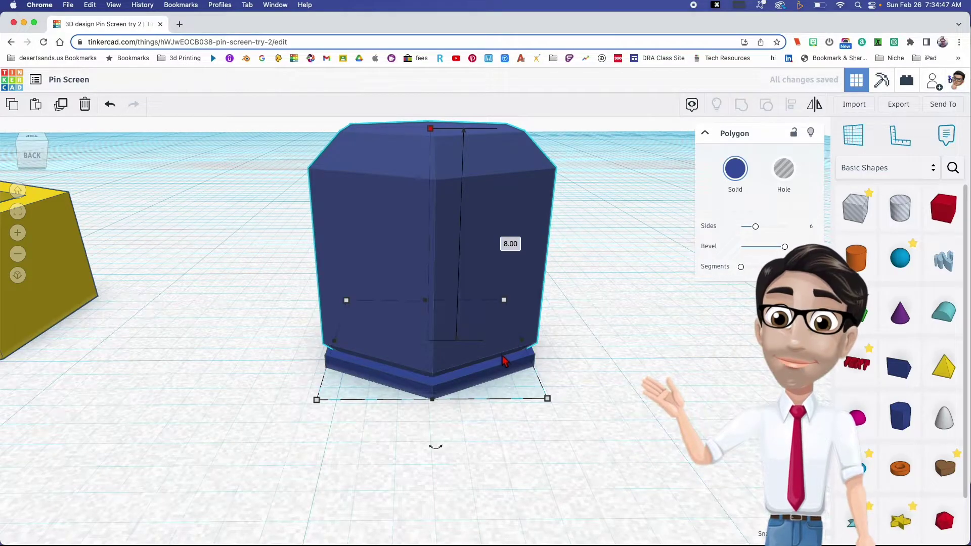
right_click_drag(503, 356, 476, 273)
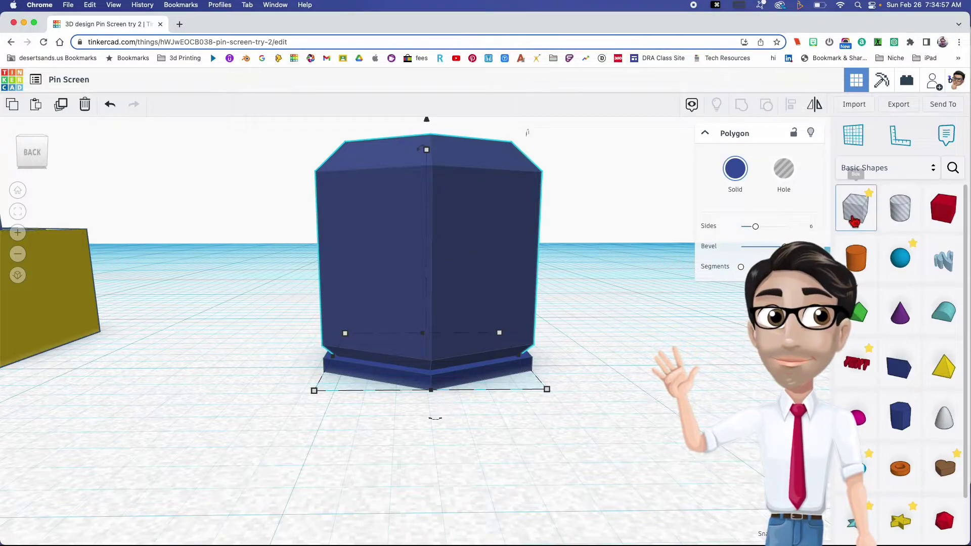
Place a Box Hole over the bevelled prism and set its height to 7
left_click_drag(860, 218, 419, 363)
scroll(444, 354, "down", 5)
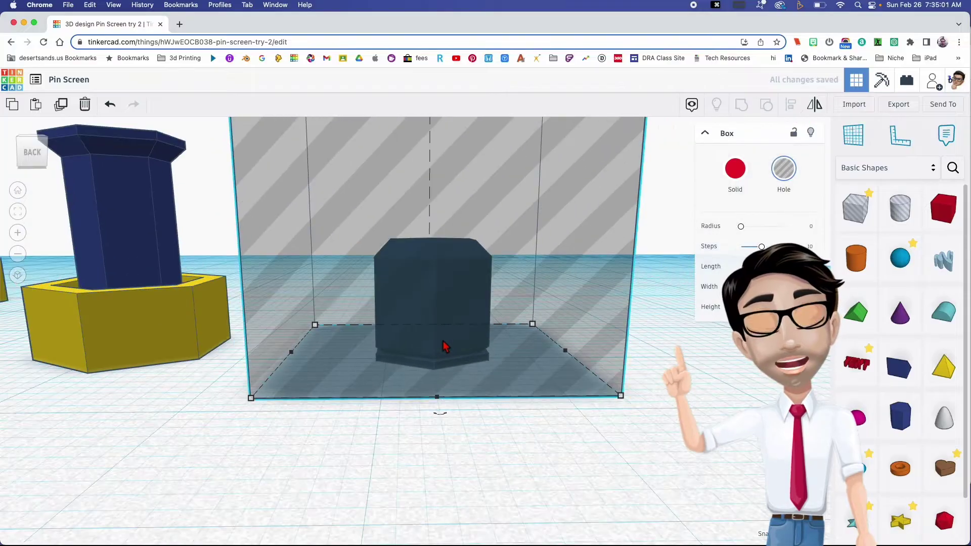
right_click_drag(468, 250, 462, 293)
mouse_move(426, 178)
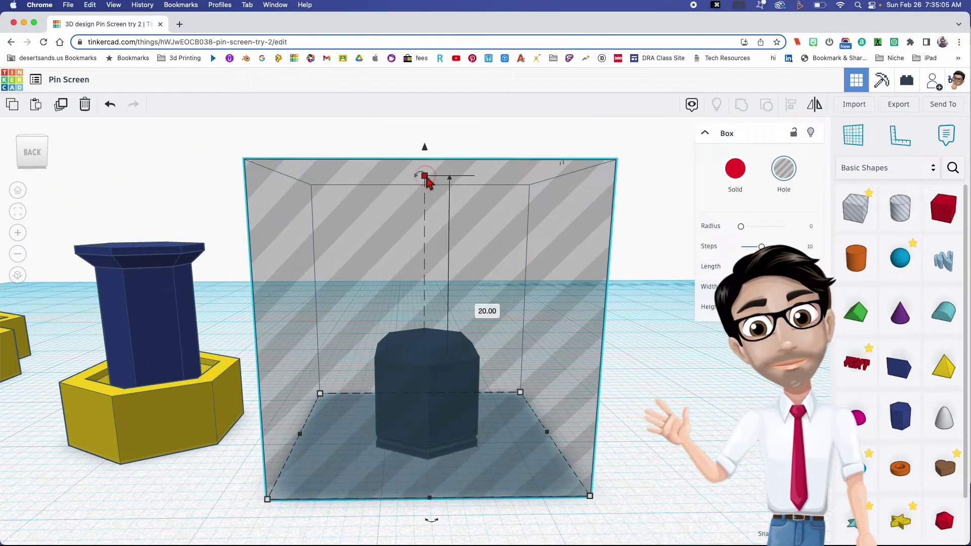
left_click(484, 311)
type("7")
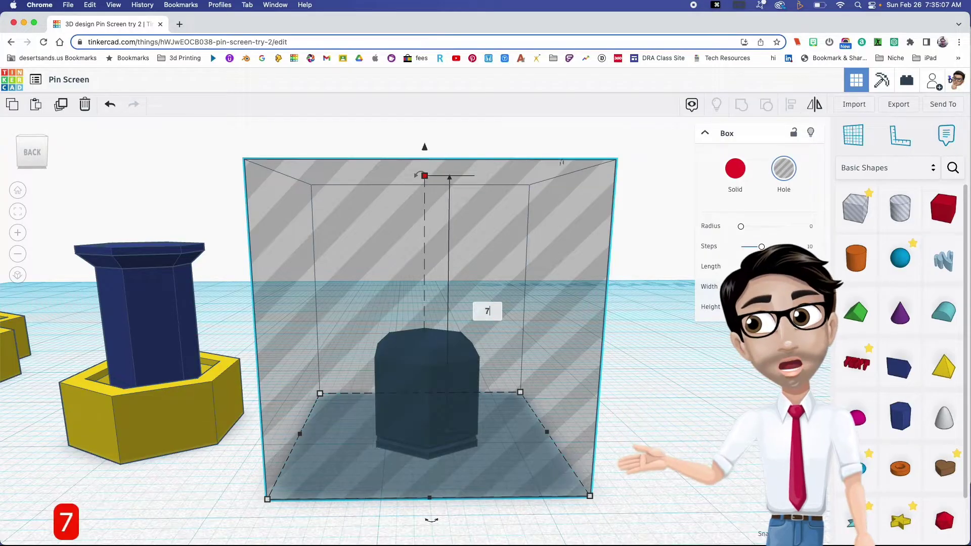
key("Return")
Select the hole box and the prism together and group them to cut the prism
right_click_drag(482, 331, 412, 376)
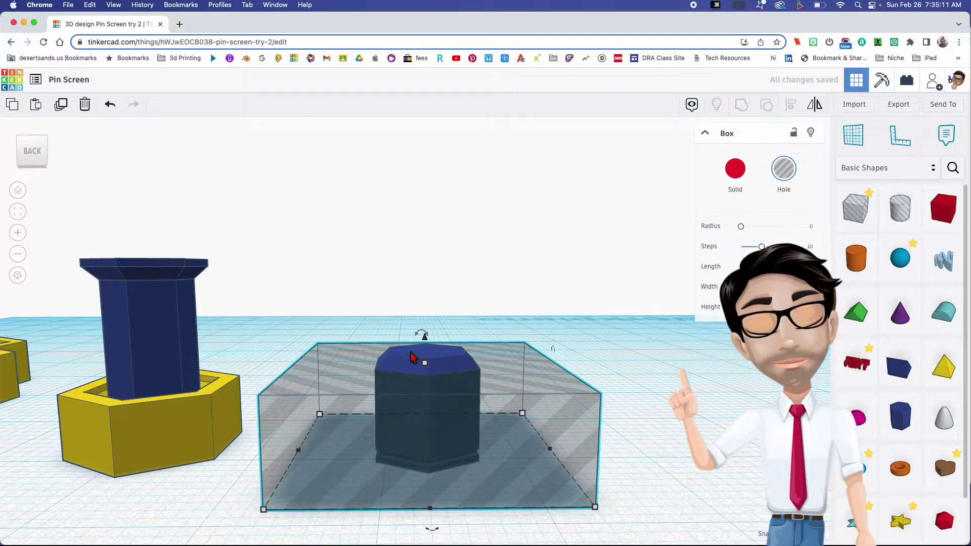
left_click(383, 335)
left_click_drag(374, 328, 412, 381)
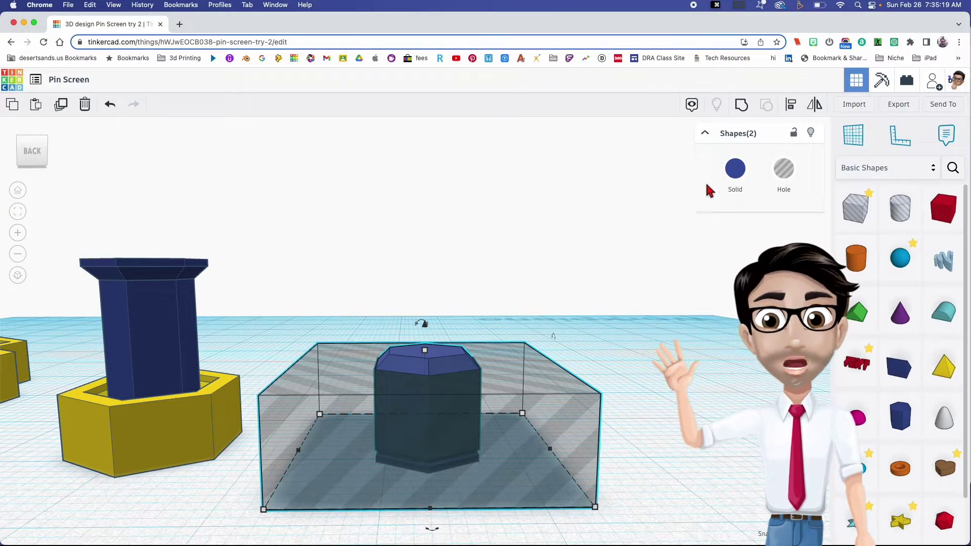
left_click(747, 109)
mouse_move(470, 381)
right_mouse_down()
mouse_move(477, 364)
mouse_move(456, 369)
mouse_move(462, 380)
right_mouse_up()
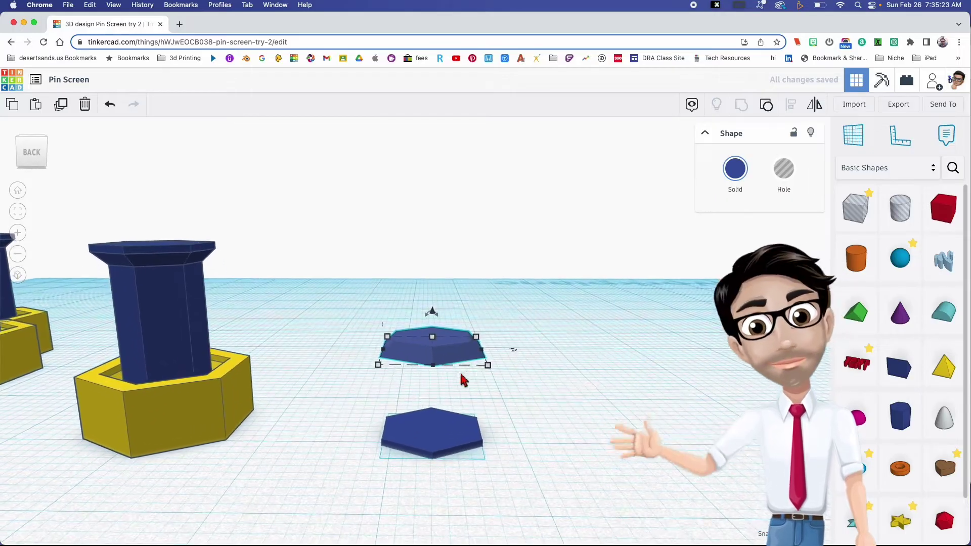
Drop the bevelled cap onto the thin hexagon's top via a workplane, then reset the workplane
left_click(441, 438)
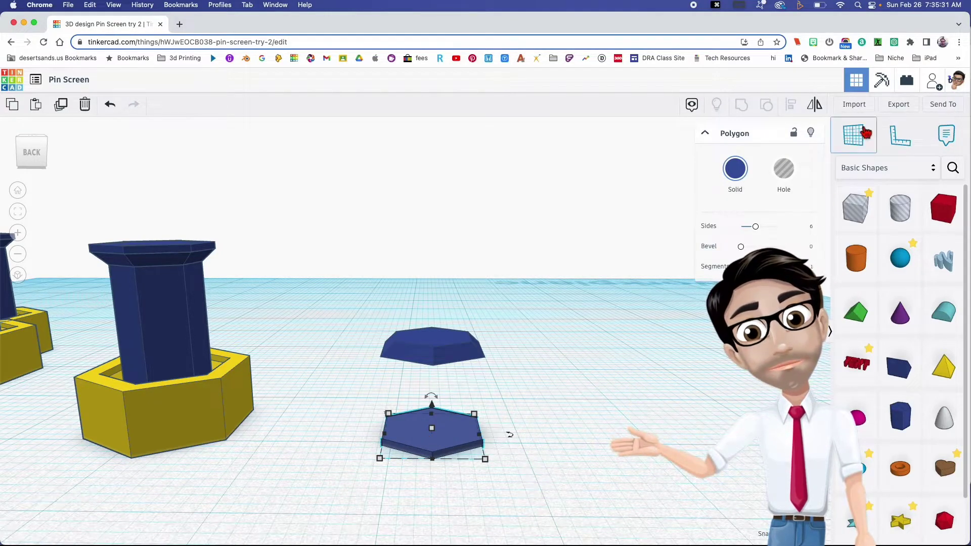
left_click(854, 135)
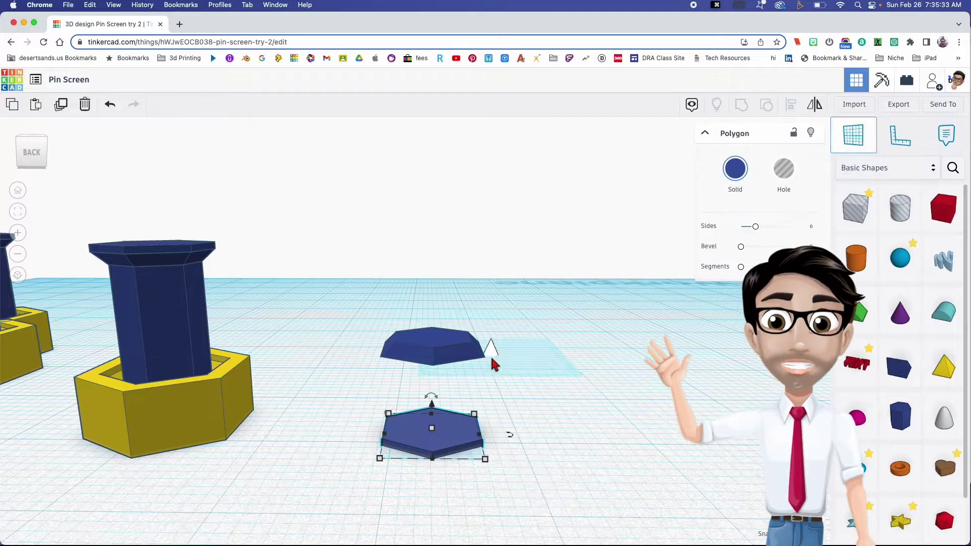
left_click(432, 435)
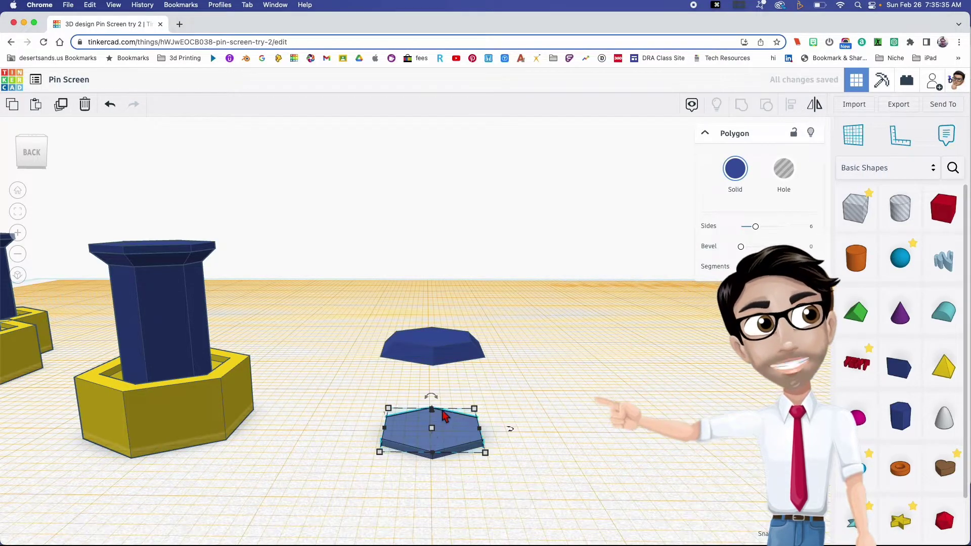
left_click(441, 342)
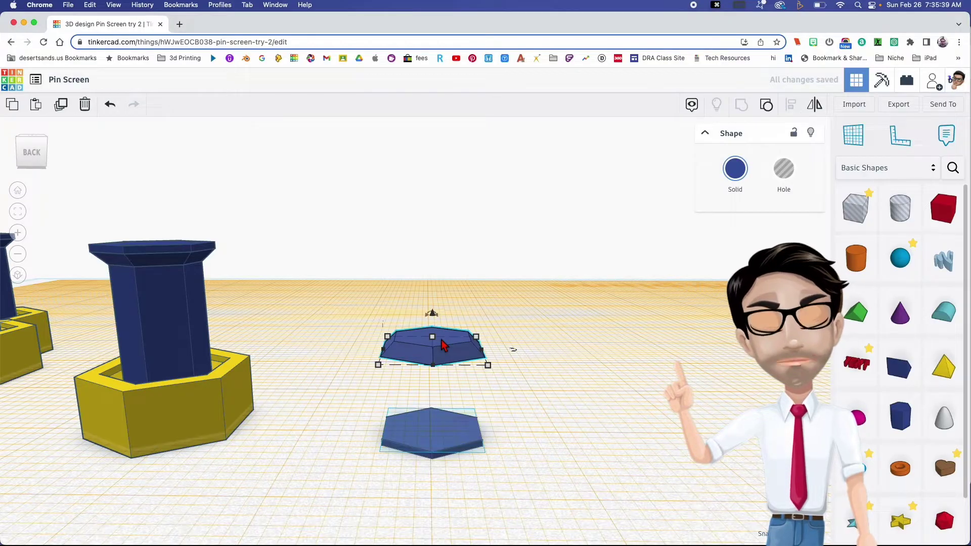
key("d")
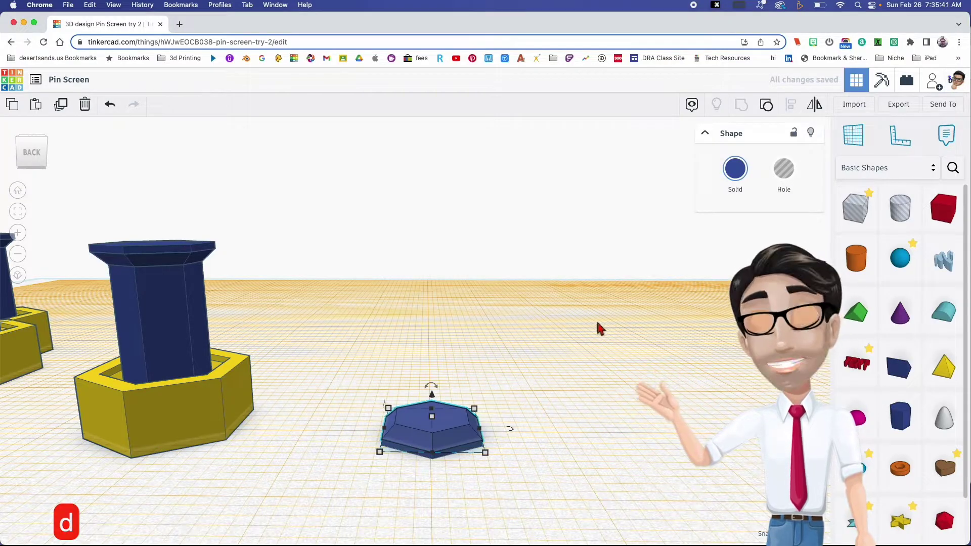
left_click(860, 149)
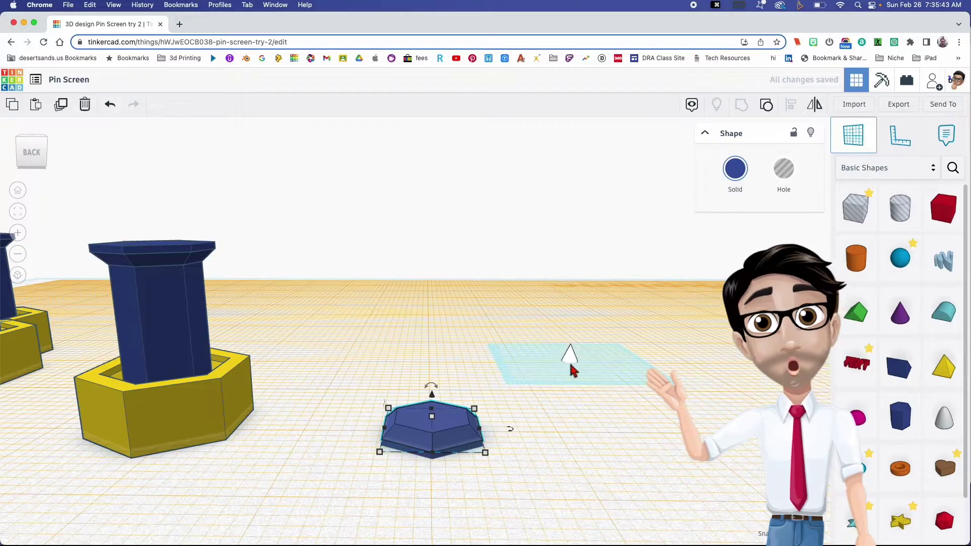
left_click(571, 369)
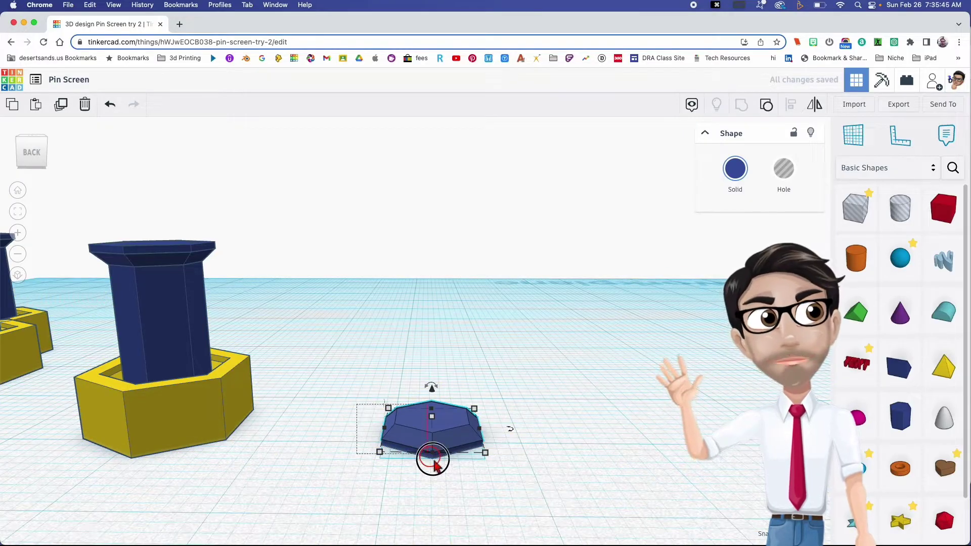
Centre-align the two stacked hexagons on each other and deselect them
left_click_drag(420, 453, 440, 465)
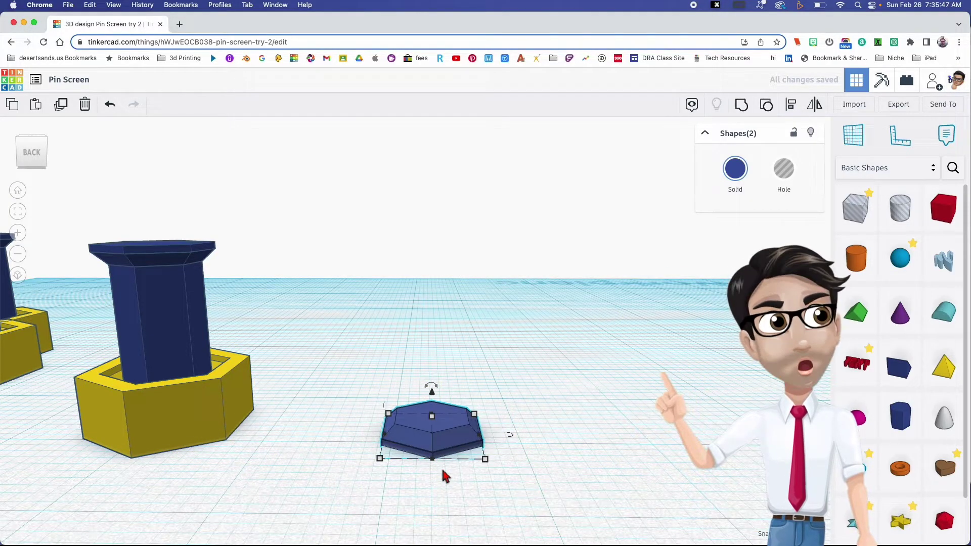
key("l")
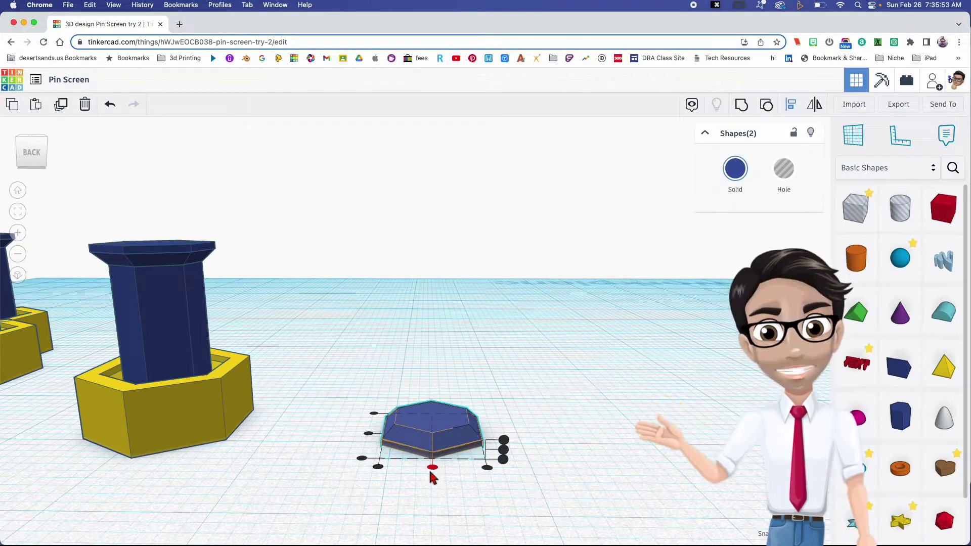
left_click(432, 468)
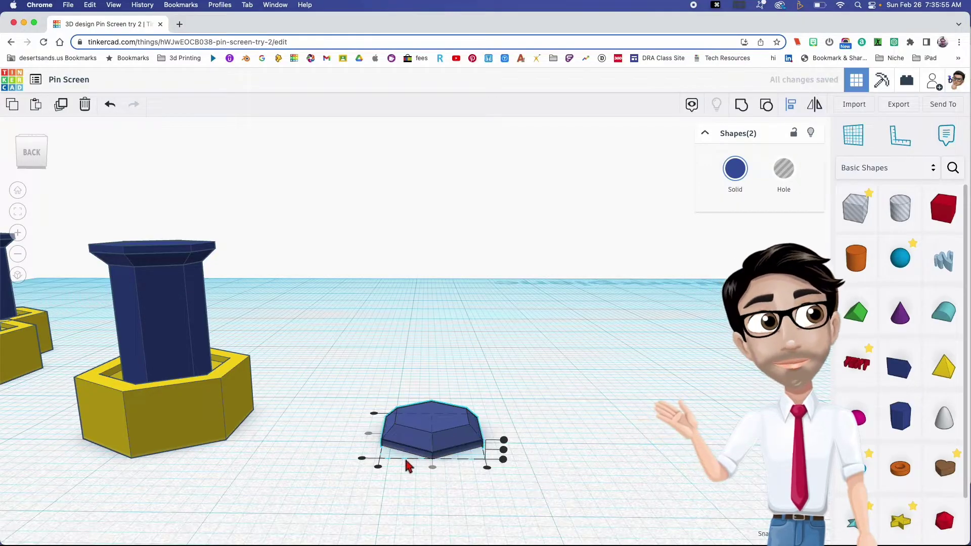
left_click(424, 462)
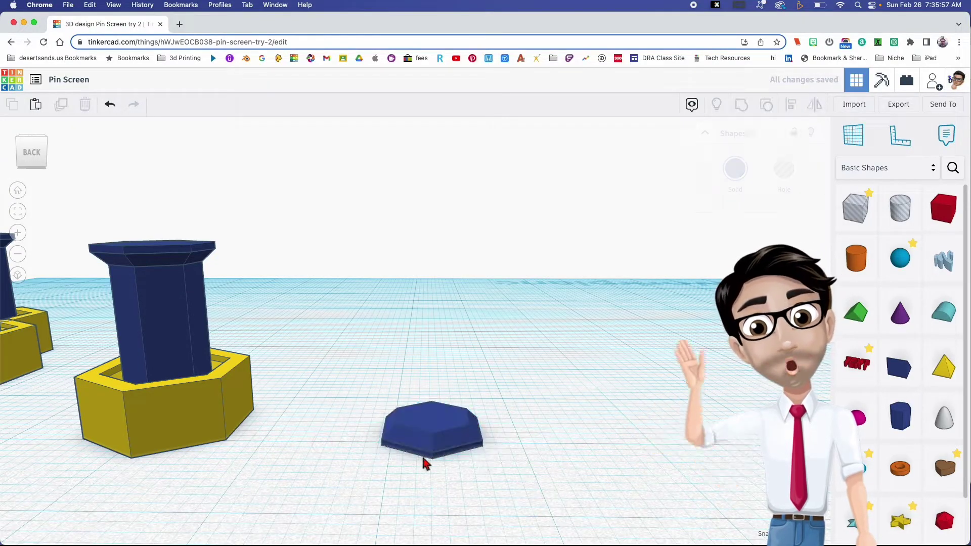
Add a default 17.32 × 20.00 hexagonal Polygon over the stepped base
scroll(435, 461, "up", 5)
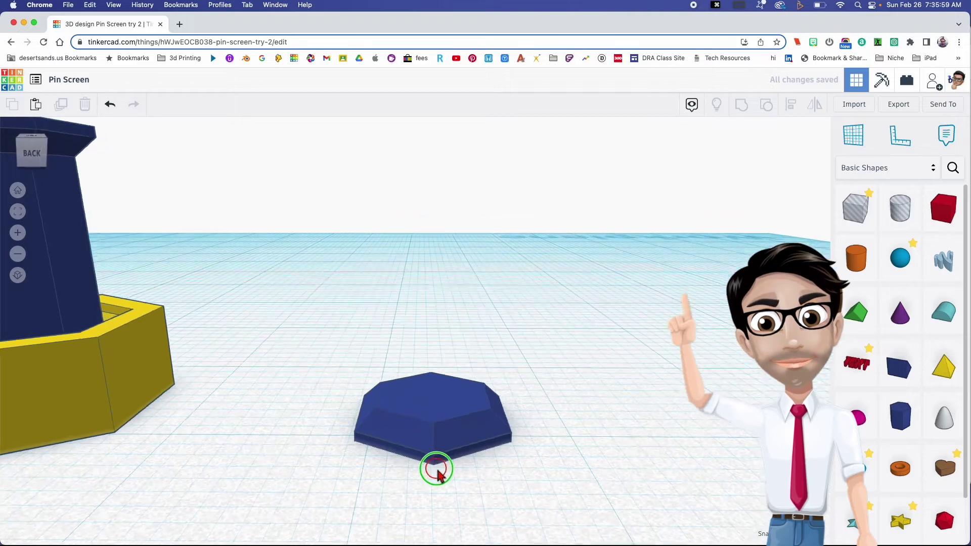
mouse_move(438, 465)
right_mouse_down()
mouse_move(435, 390)
mouse_move(431, 459)
right_mouse_up()
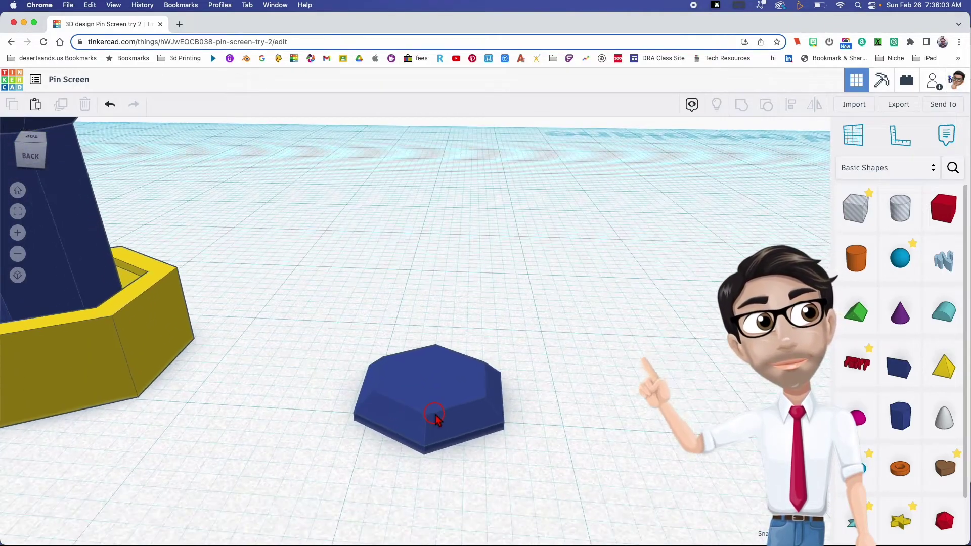
scroll(439, 420, "down", 5)
scroll(438, 423, "up", 5)
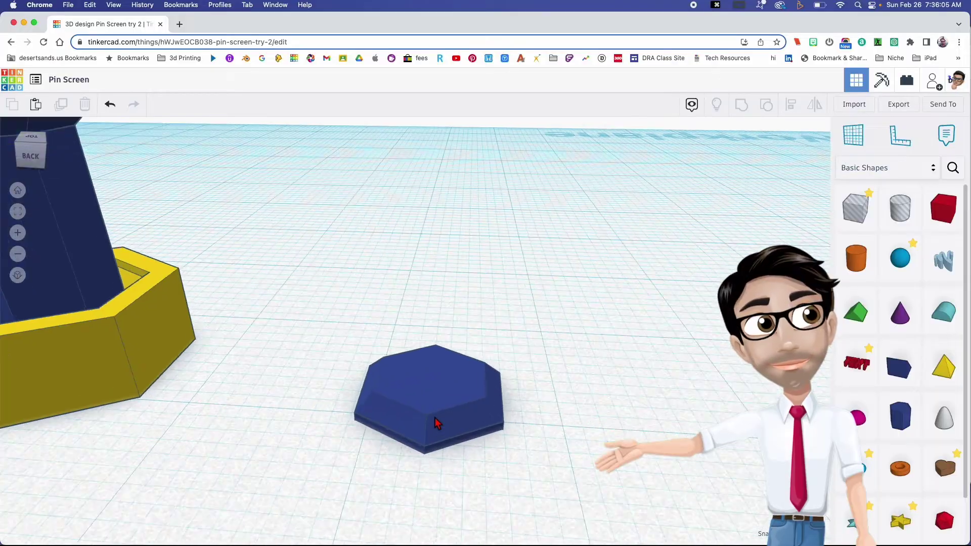
right_click_drag(438, 442, 501, 456)
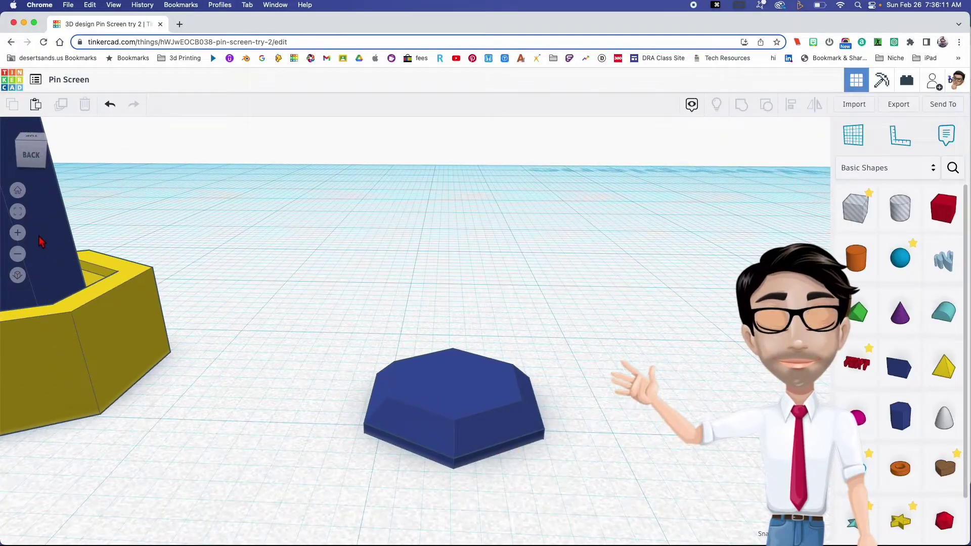
left_click(48, 230)
right_click_drag(455, 340, 405, 309)
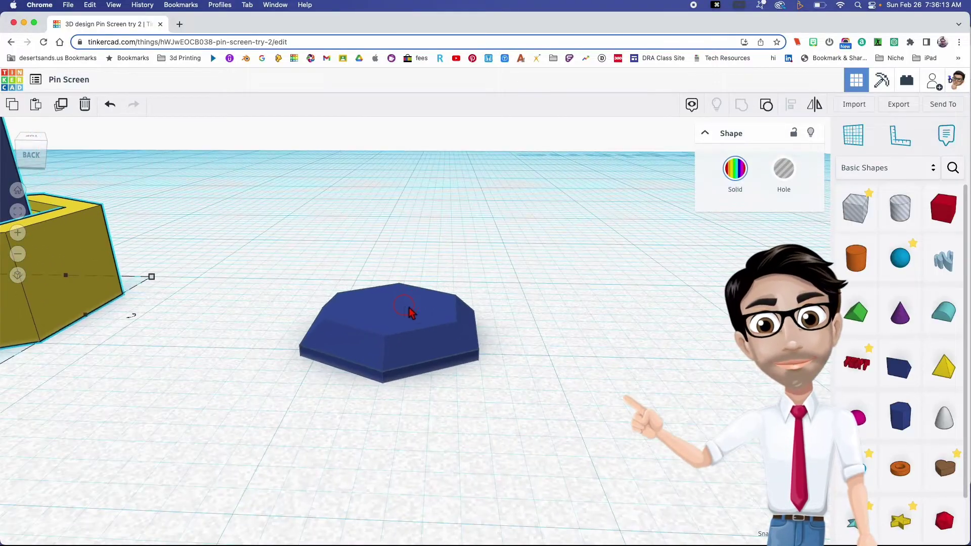
left_click_drag(907, 425, 418, 337)
scroll(418, 336, "down", 5)
Resize the new polygon to 6.54 by 5.66 and move it beside the base
right_click_drag(419, 332, 412, 352)
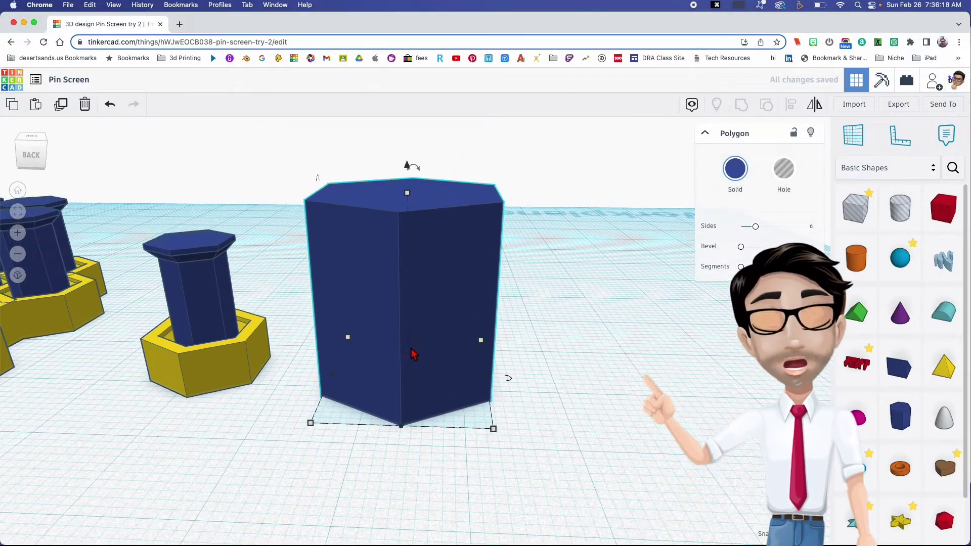
left_click(493, 429)
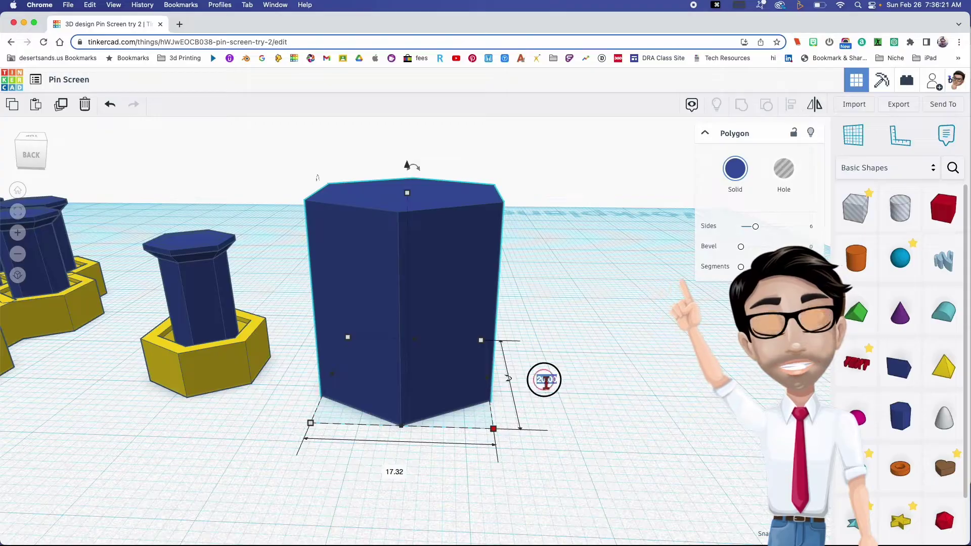
type("6.54")
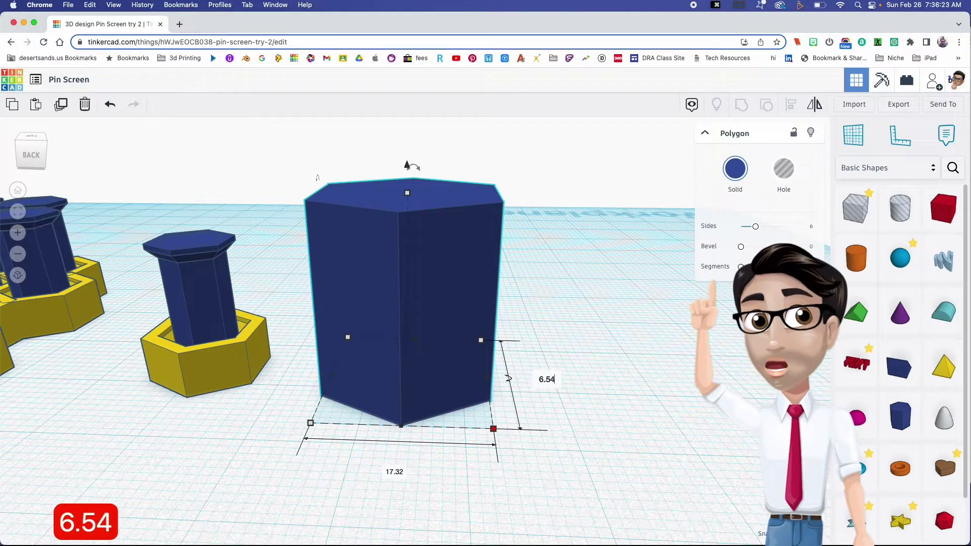
key("Return")
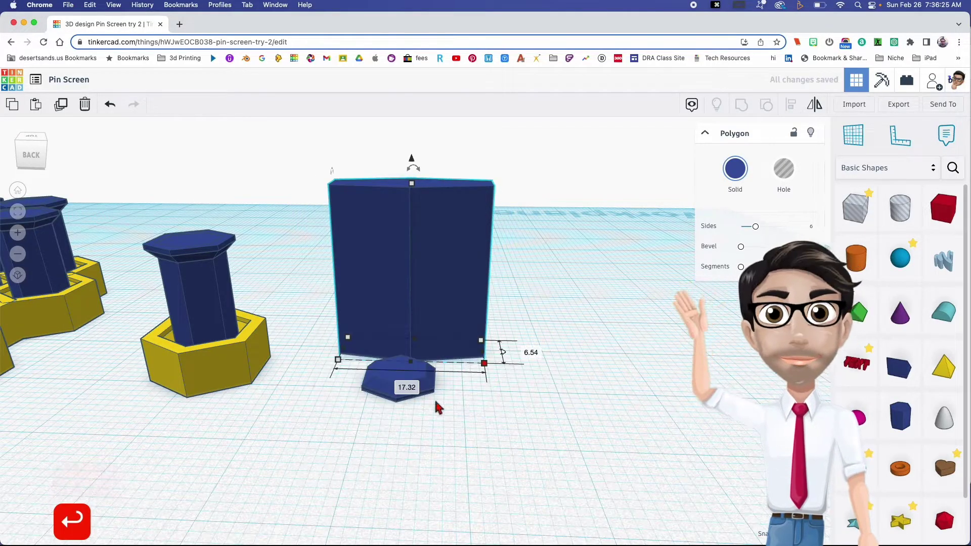
left_click(406, 388)
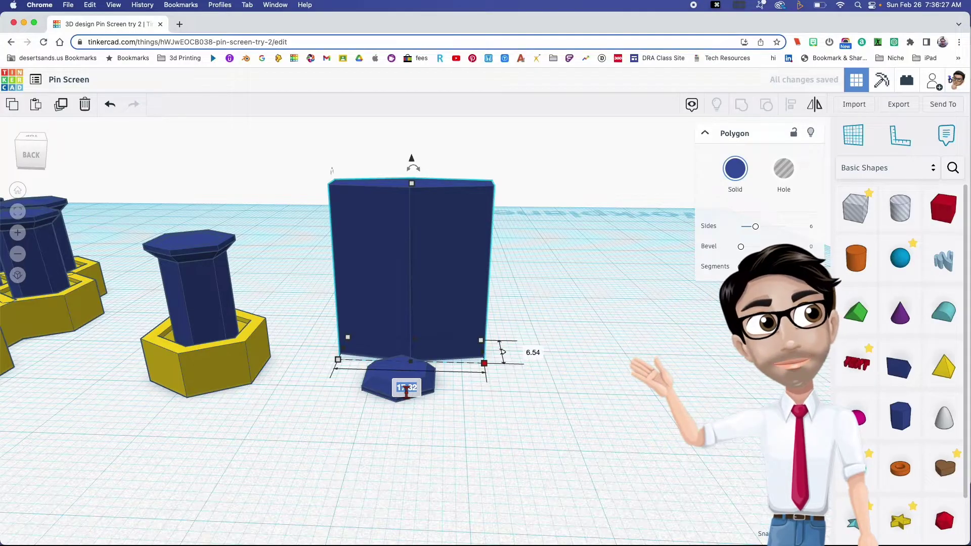
type("5.66")
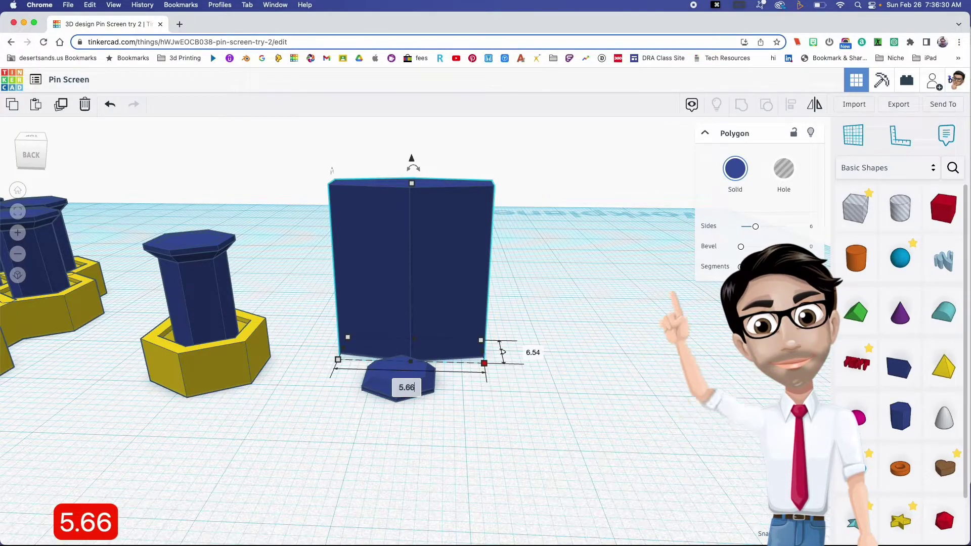
key("Return")
left_click_drag(375, 310, 499, 351)
Make the pin 15 tall and centre-align it over the base pieces
mouse_move(488, 208)
left_click(557, 320)
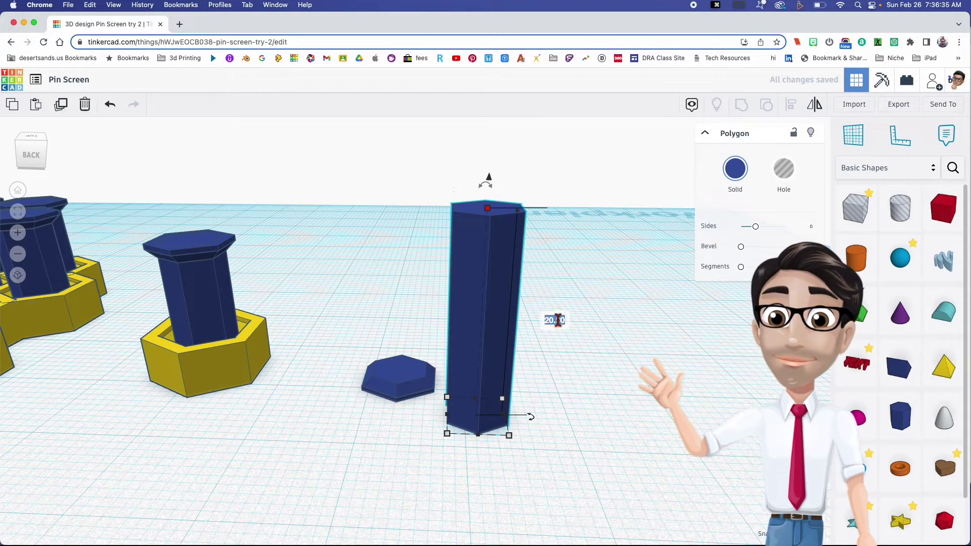
type("15")
key("Return")
left_click_drag(512, 303, 479, 303)
left_click_drag(364, 340, 488, 416)
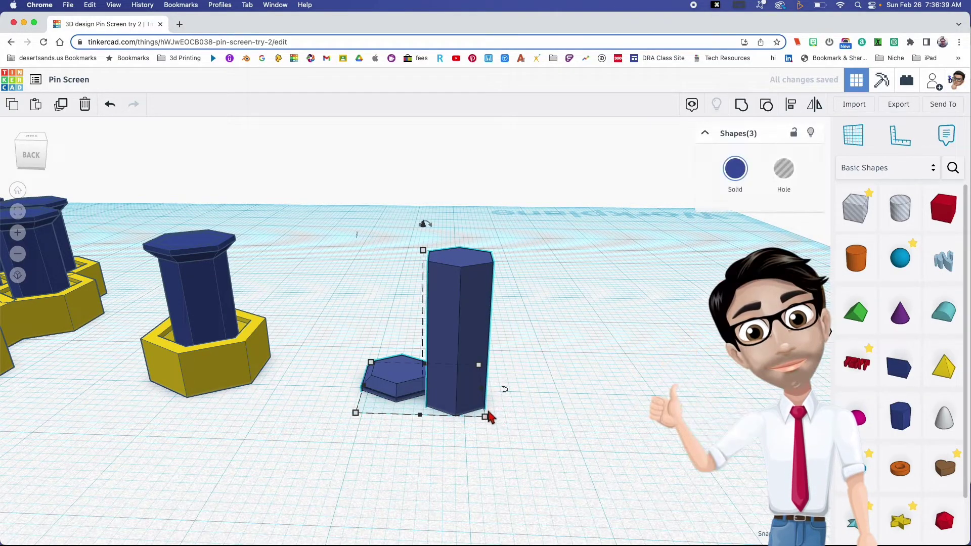
key("l")
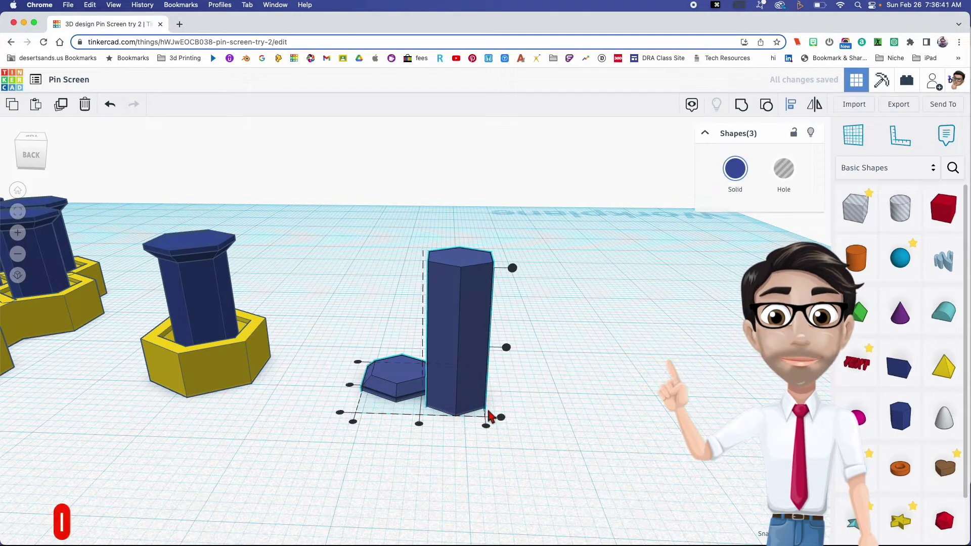
left_click(418, 424)
Finish centring the base pieces under the pin, then deselect it
left_click(373, 385)
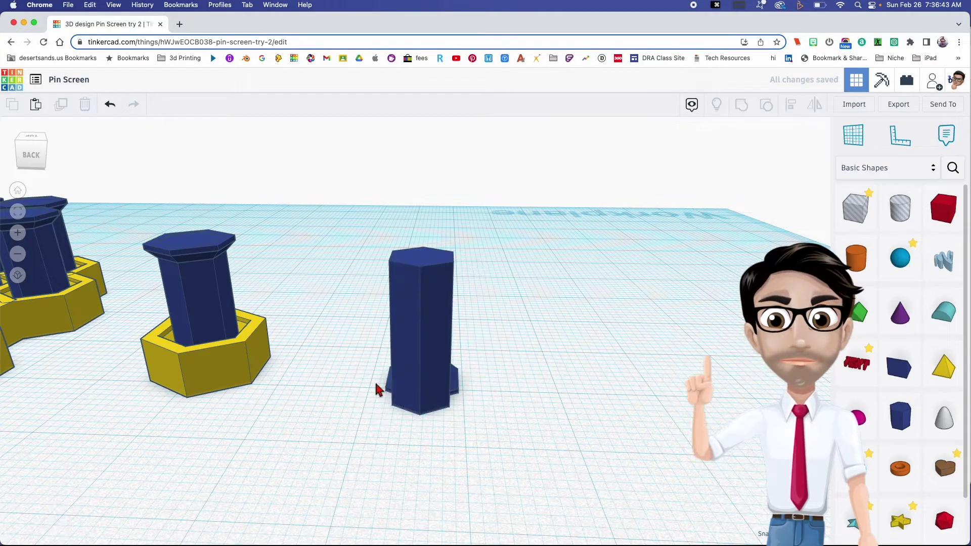
left_click_drag(379, 379, 454, 414)
key("l")
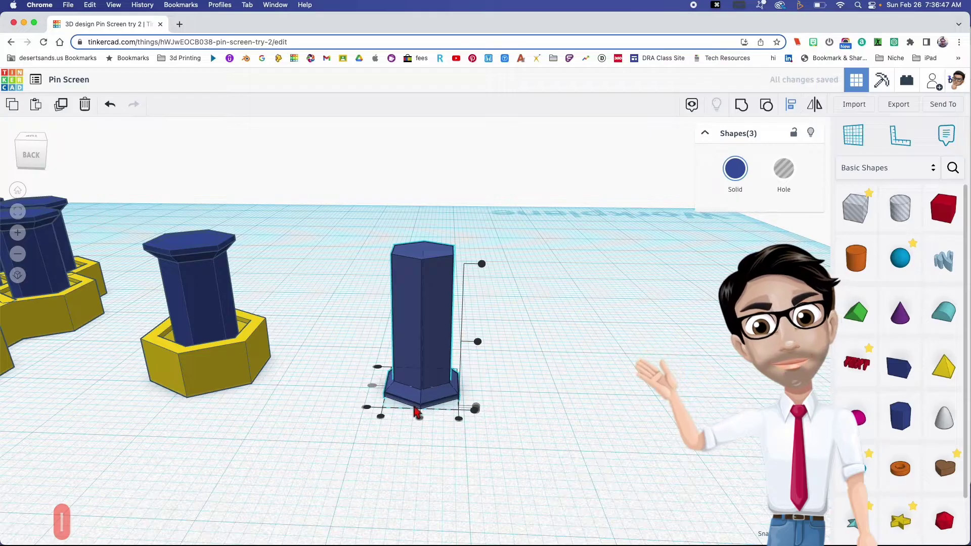
scroll(433, 402, "up", 3)
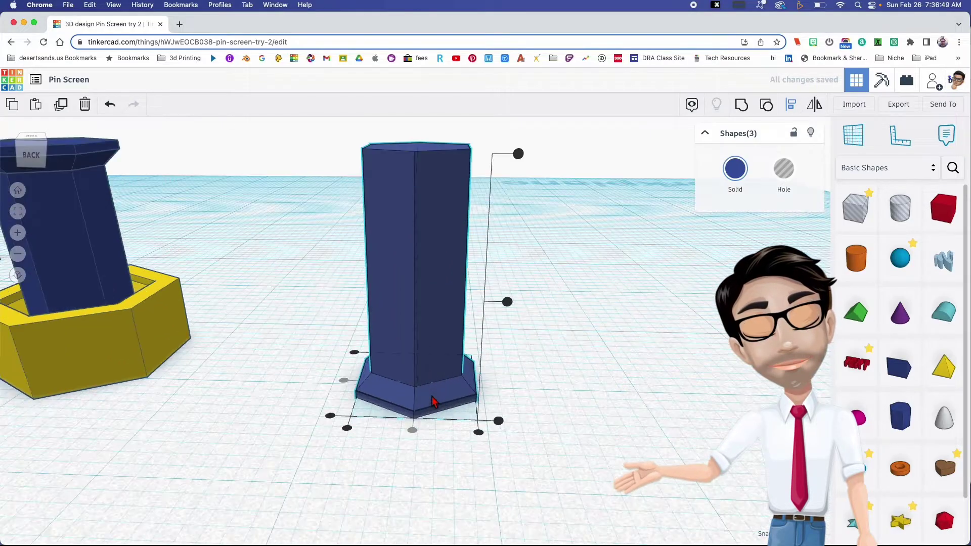
scroll(433, 397, "down", 2)
left_click(321, 407)
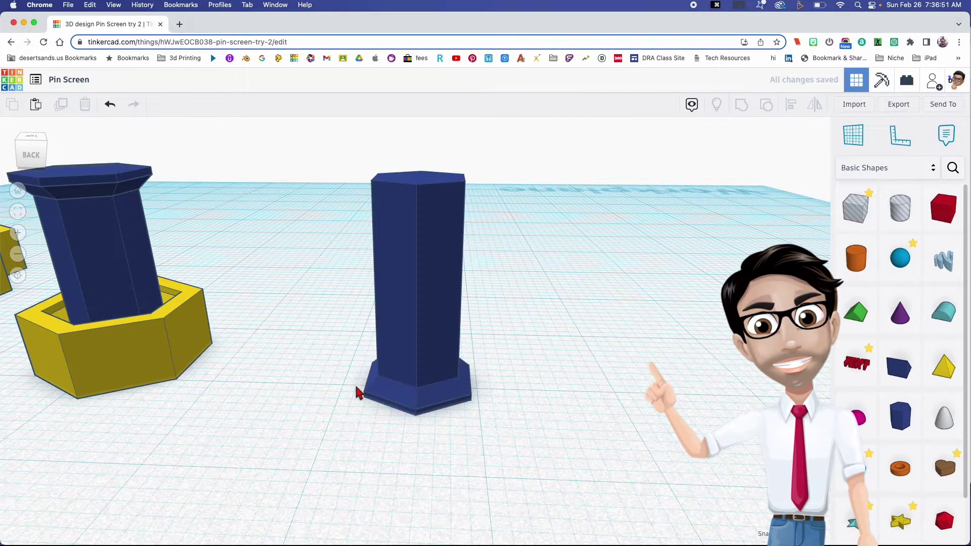
Duplicate the base pieces, rotate the copy 180°, group it and raise it up the pin
mouse_move(378, 400)
left_mouse_down()
mouse_move(369, 403)
mouse_move(376, 409)
left_mouse_up()
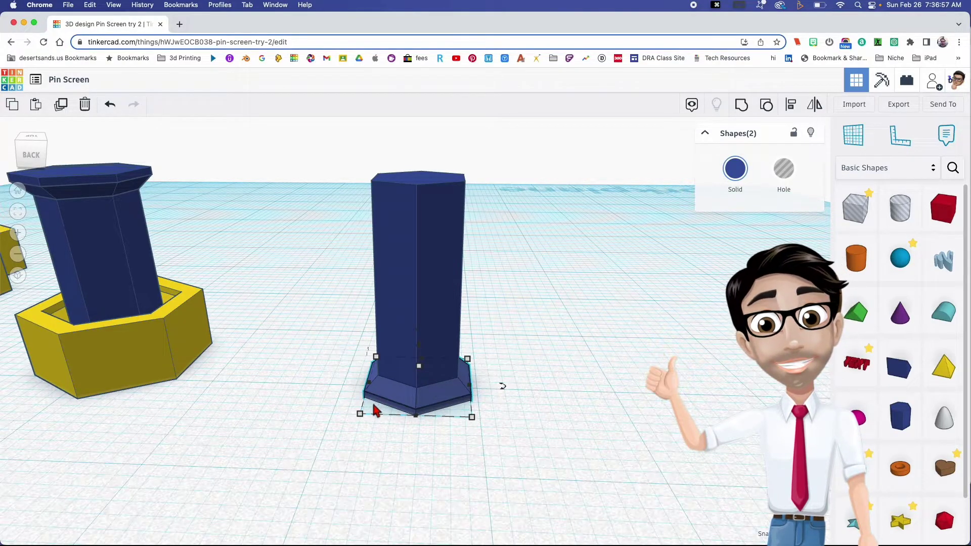
key("super+d")
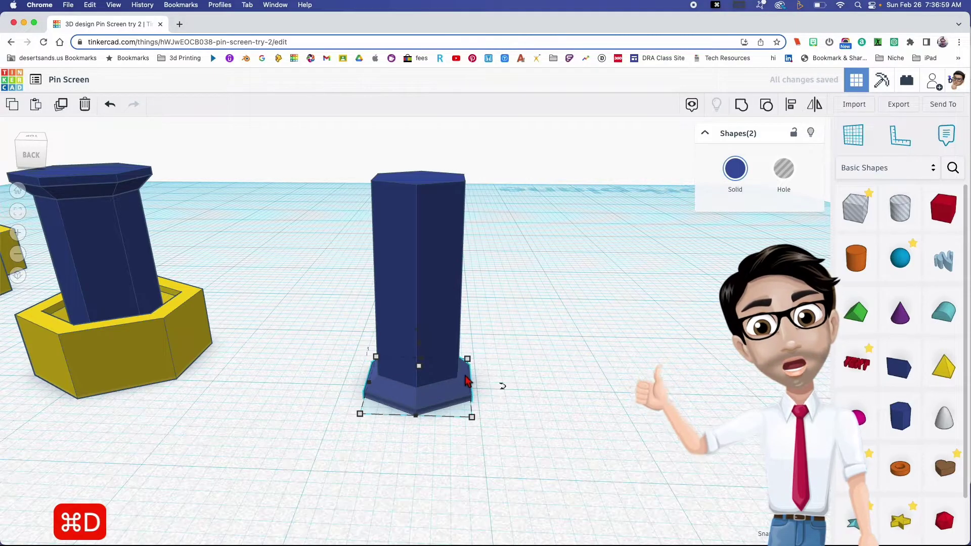
left_click_drag(420, 328, 424, 384)
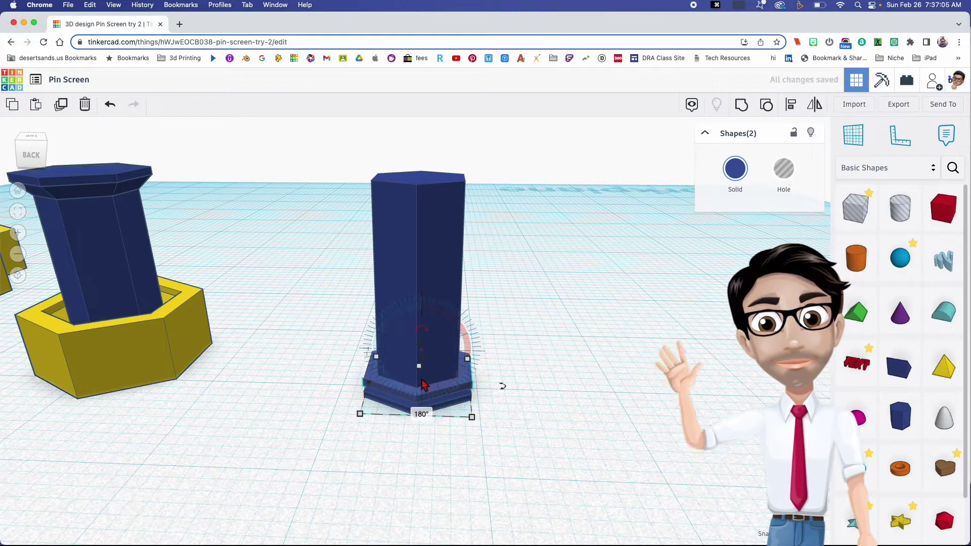
left_click(742, 104)
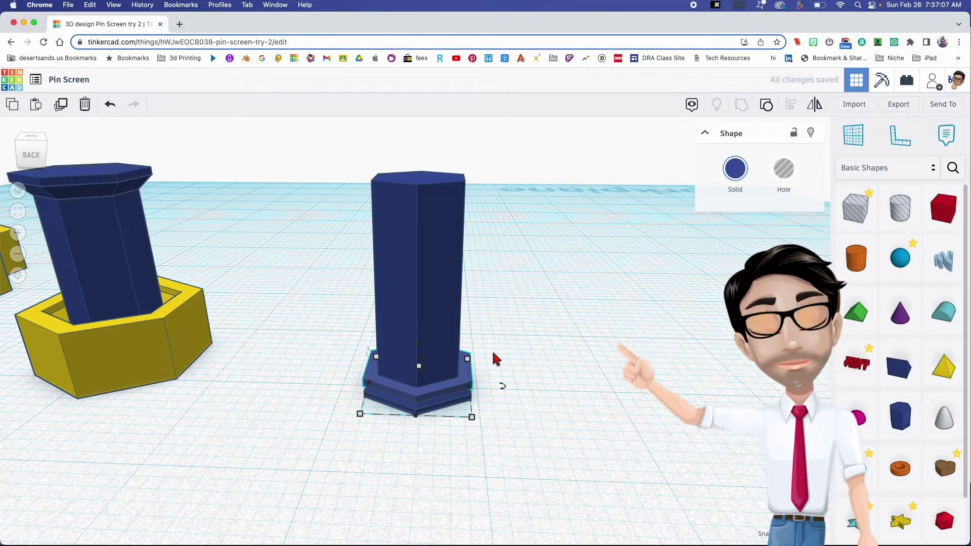
left_click_drag(420, 349, 448, 226)
middle_click_drag(448, 226, 479, 289)
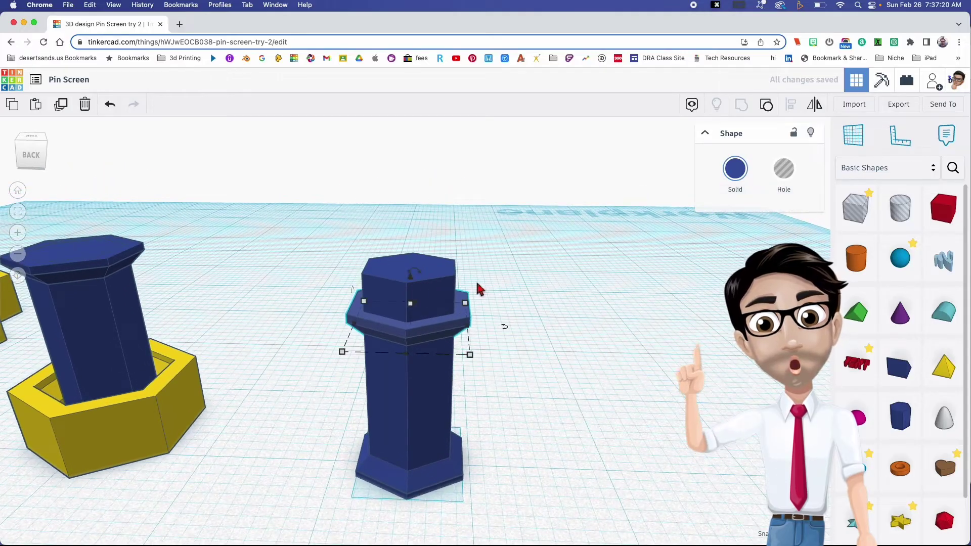
Drop the collar onto the pin's top face via a temporary workplane, then reset the workplane
left_click(601, 307)
left_click(406, 272)
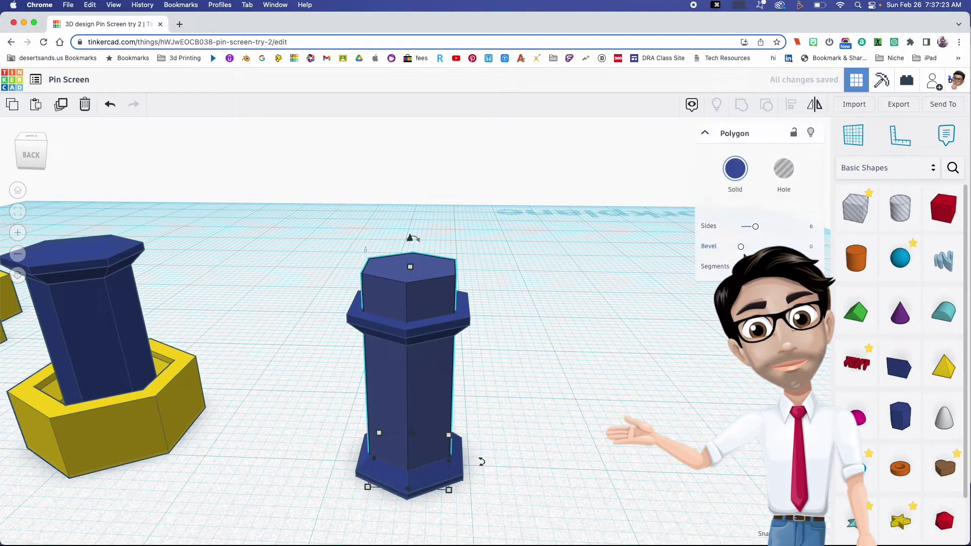
left_click(856, 145)
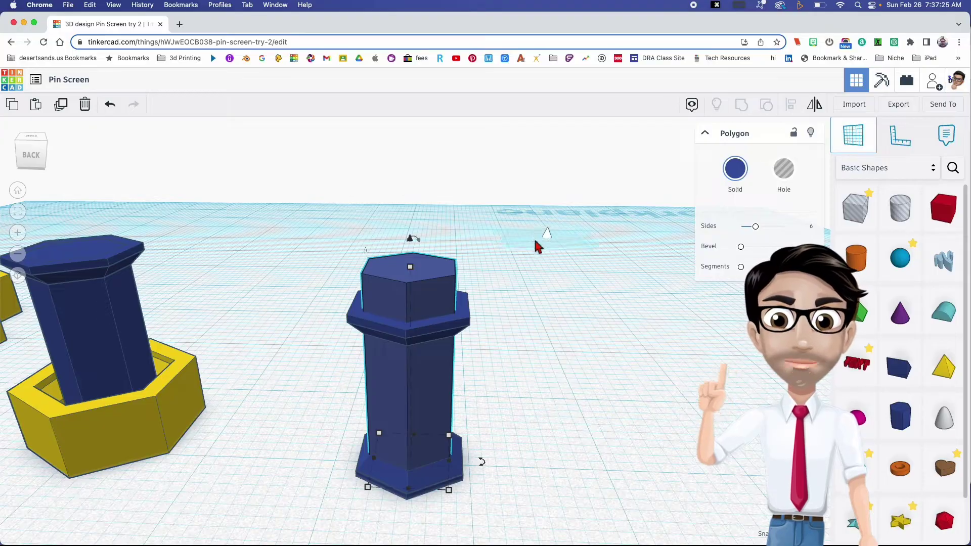
left_click(418, 272)
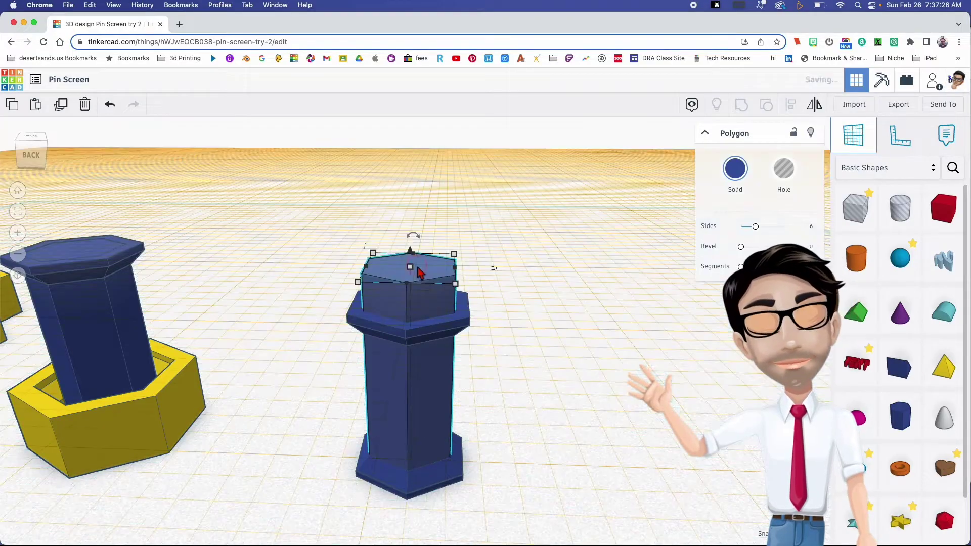
left_click(436, 332, "shift")
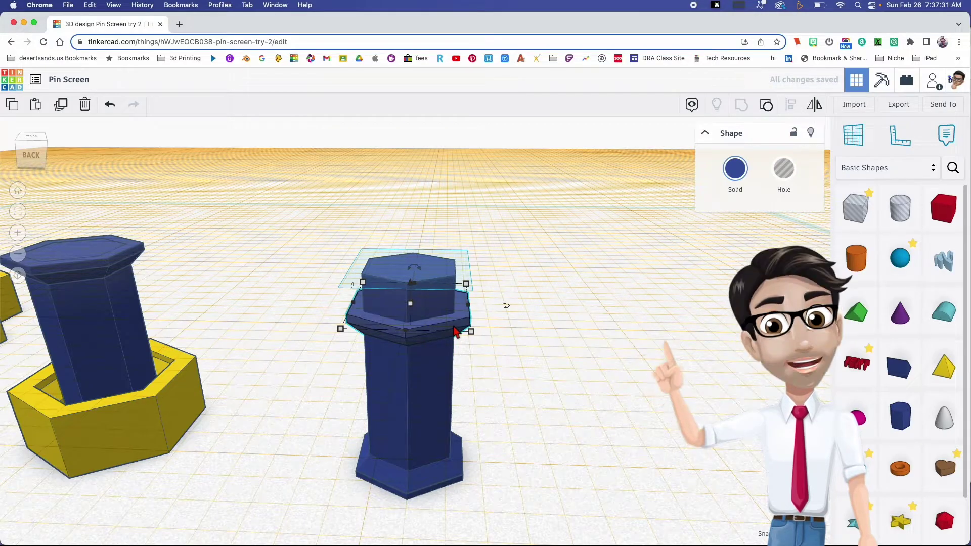
key("d")
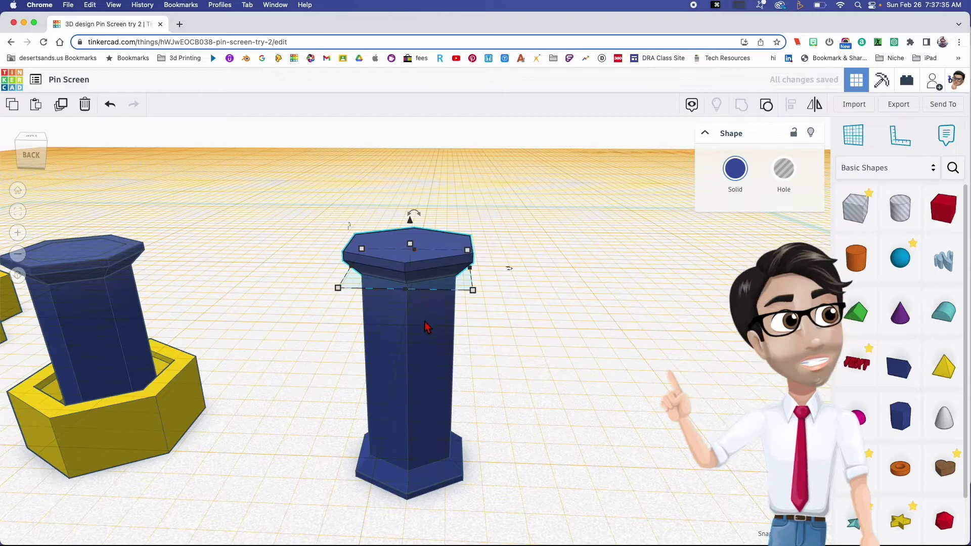
right_click_drag(424, 314, 447, 344)
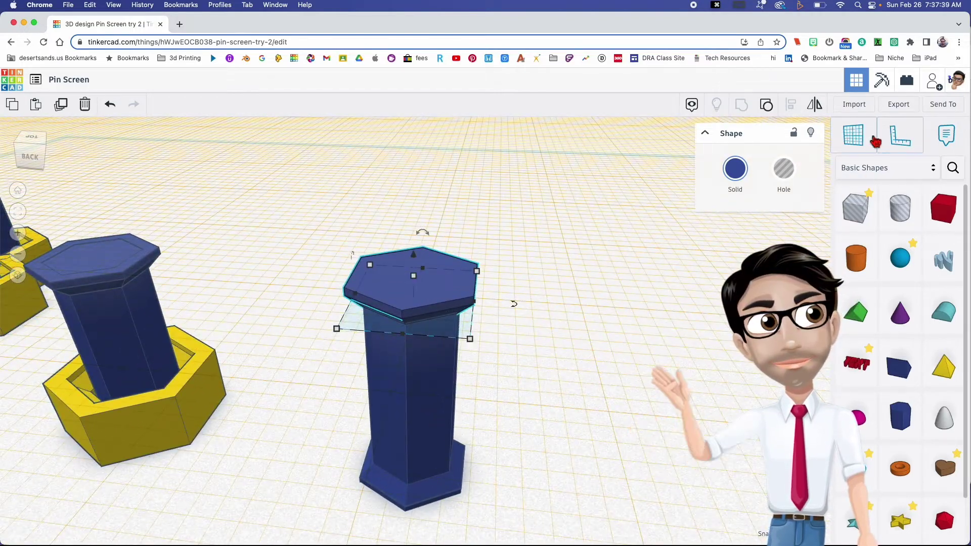
left_click(854, 135)
left_click(581, 354)
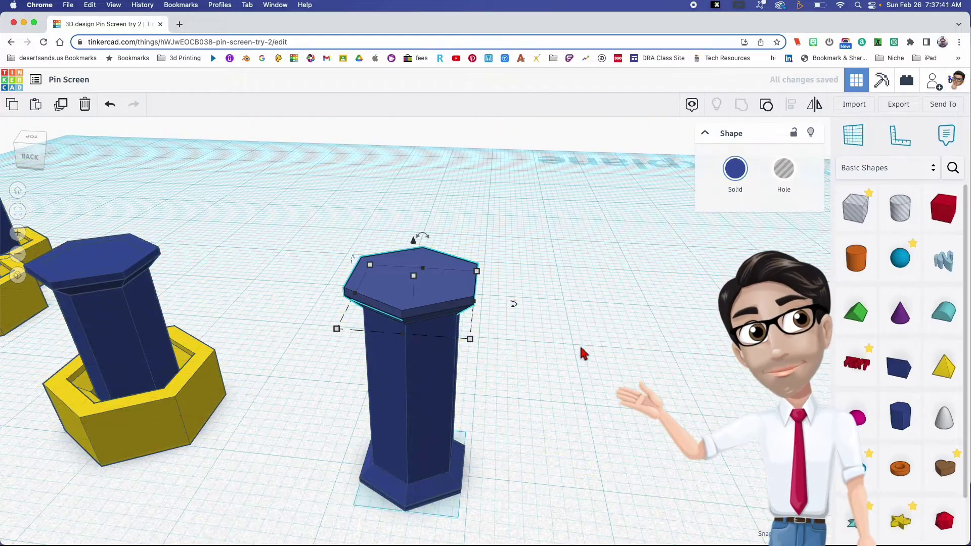
Set the cap's elevation to -1.5 so it sinks into the pin's top
right_click_drag(485, 358, 531, 335)
mouse_move(159, 326)
right_mouse_down()
mouse_move(162, 287)
mouse_move(234, 254)
mouse_move(175, 324)
right_mouse_up()
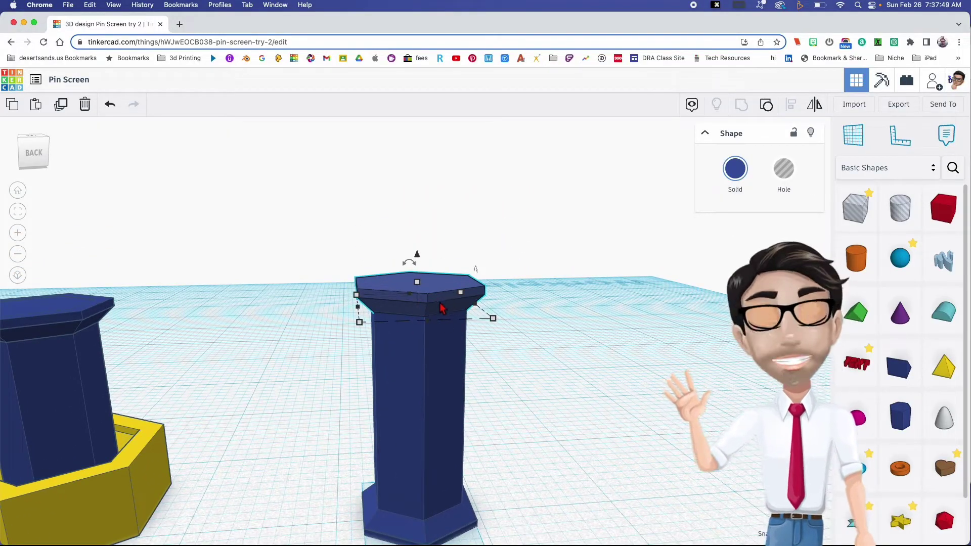
left_click(418, 258)
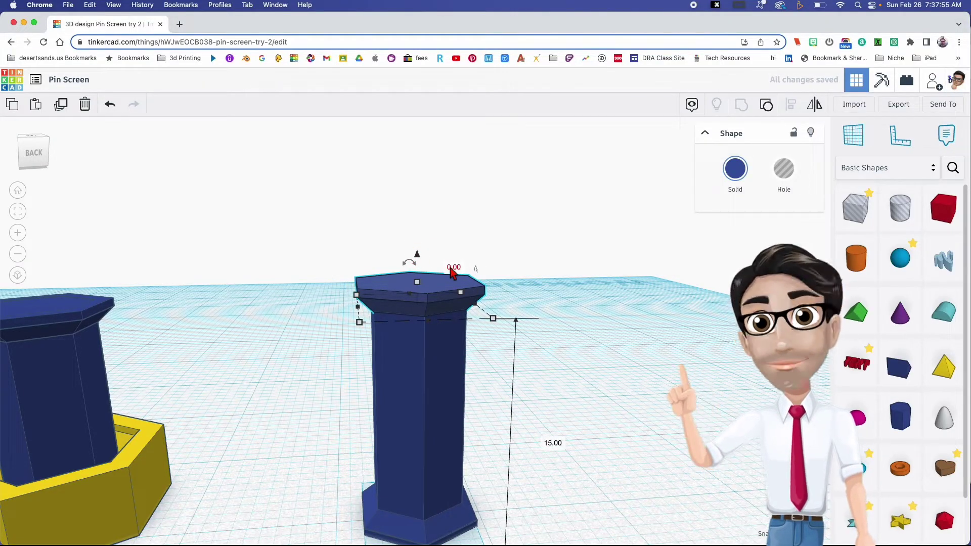
type("-1")
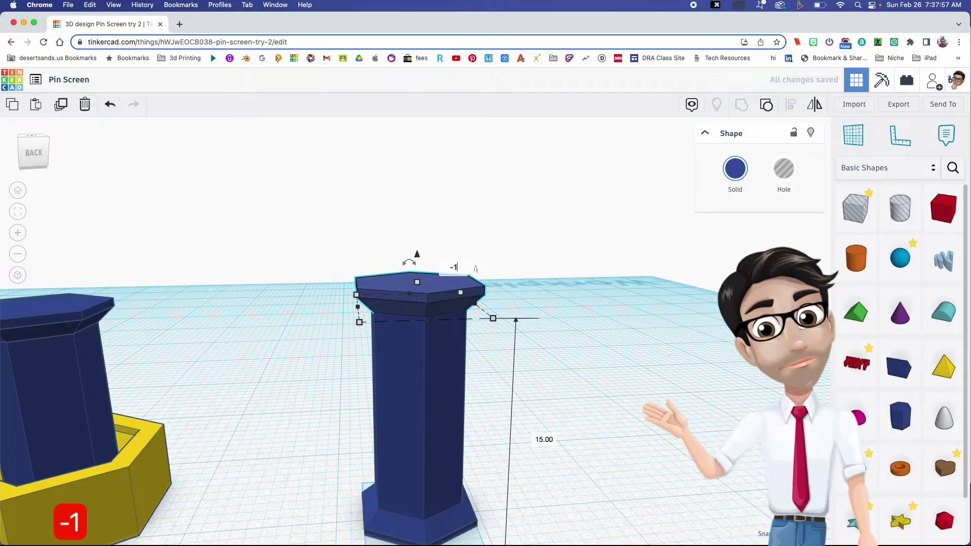
type(".5")
key("Return")
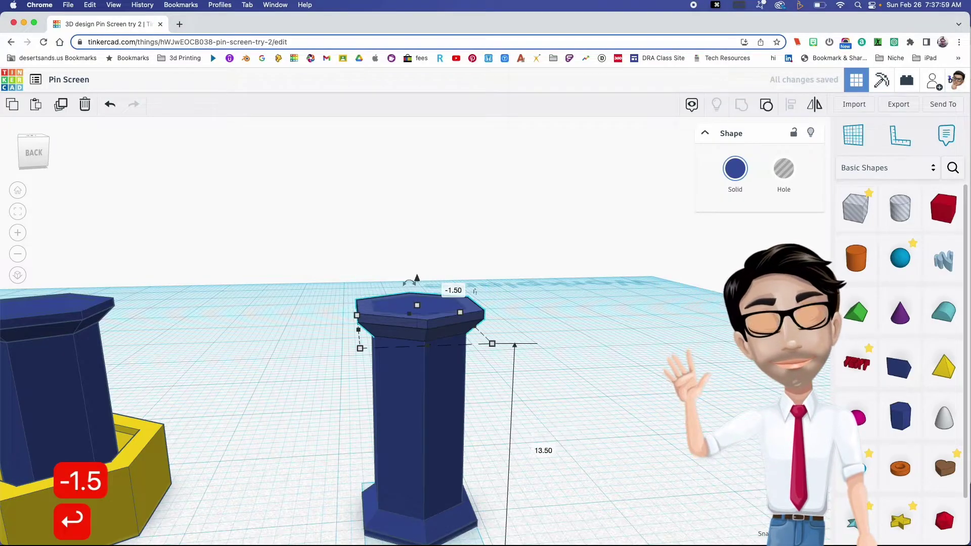
right_click_drag(445, 328, 394, 292)
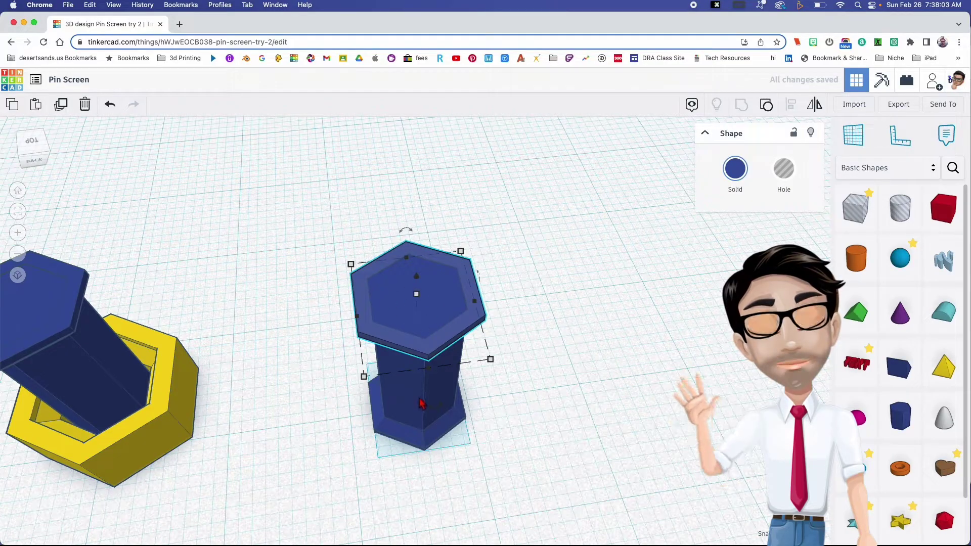
Select the four pillar parts and centre-align them on each other
right_click_drag(473, 330, 498, 310)
left_click_drag(256, 240, 460, 346)
key("l")
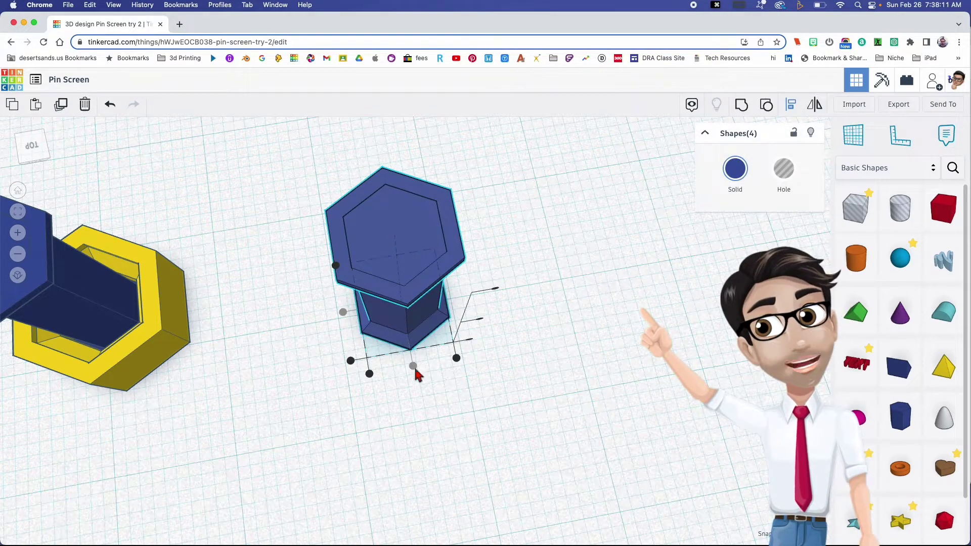
left_click(303, 320)
Place a new full-size hexagonal Polygon on the workplane beside the pin
right_click_drag(303, 321, 349, 236)
middle_click_drag(427, 343, 357, 326)
mouse_move(425, 349)
right_mouse_down()
mouse_move(430, 365)
mouse_move(459, 342)
mouse_move(415, 334)
right_mouse_up()
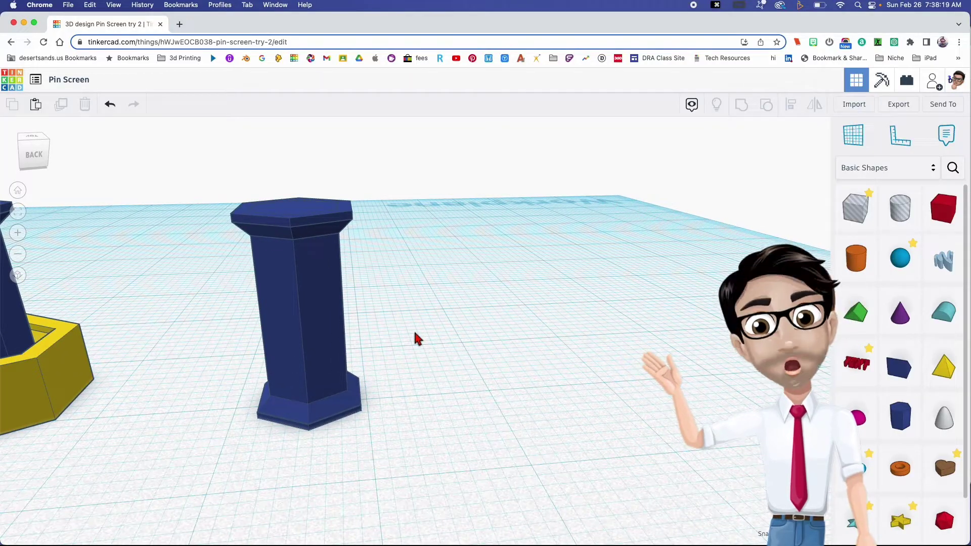
left_click_drag(894, 433, 537, 385)
right_click_drag(626, 386, 555, 381)
Set the new polygon's colour to yellow
left_click(748, 178)
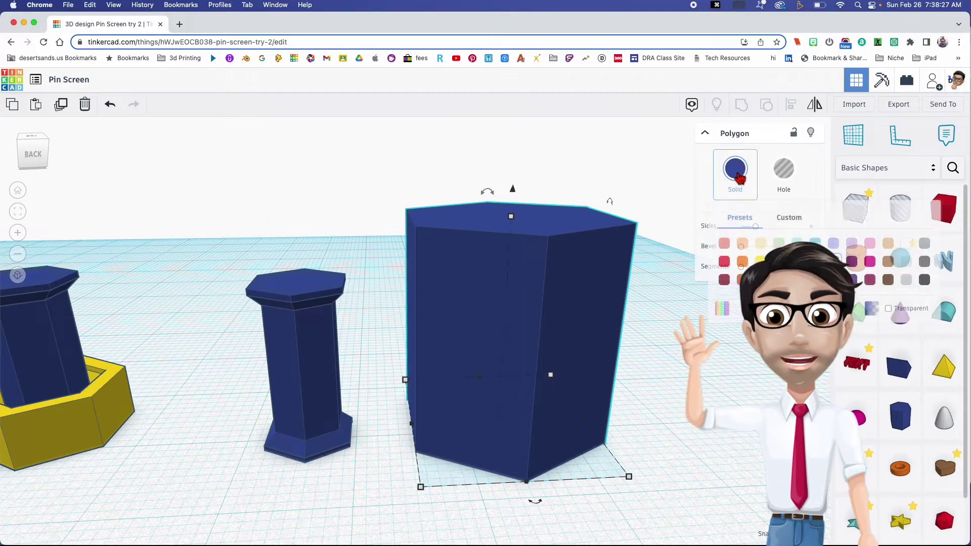
left_click(748, 246)
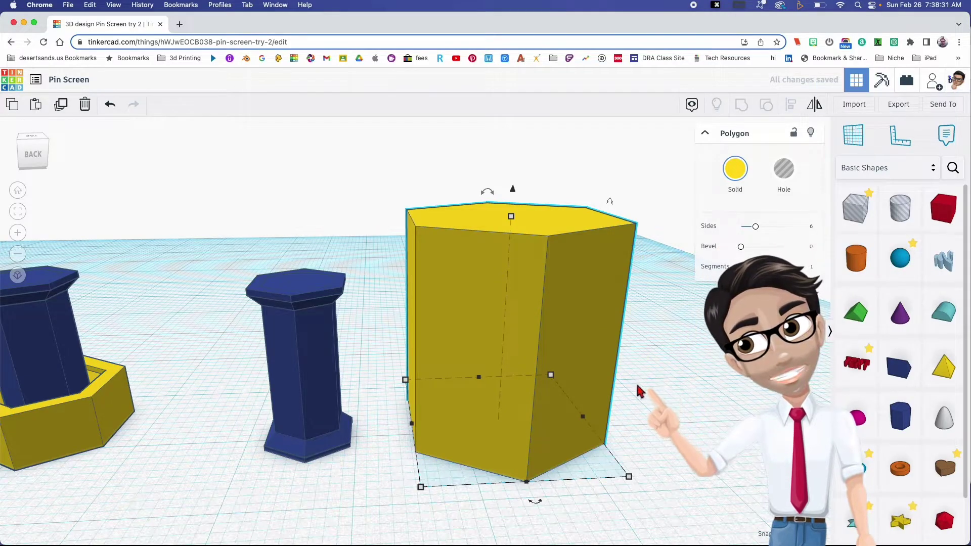
mouse_move(630, 478)
Size the yellow hexagon to 13 long, 11.26 wide and 5 tall
left_click(651, 418)
type("13")
key("Return")
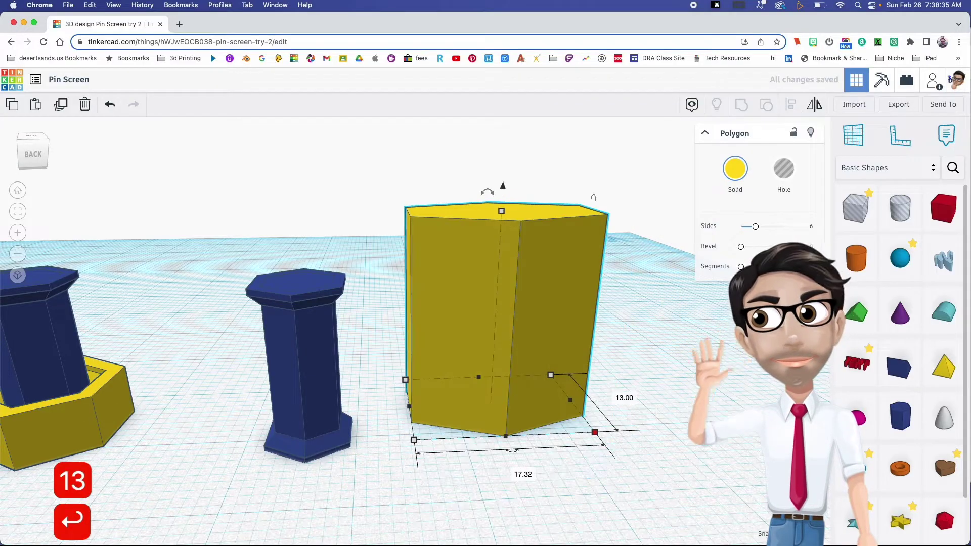
left_click(524, 474)
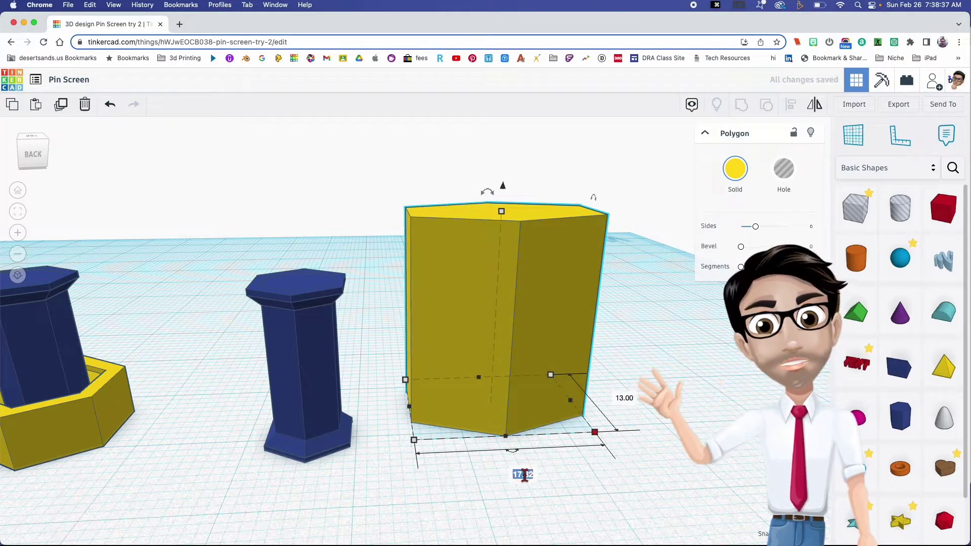
type("11.26")
key("Return")
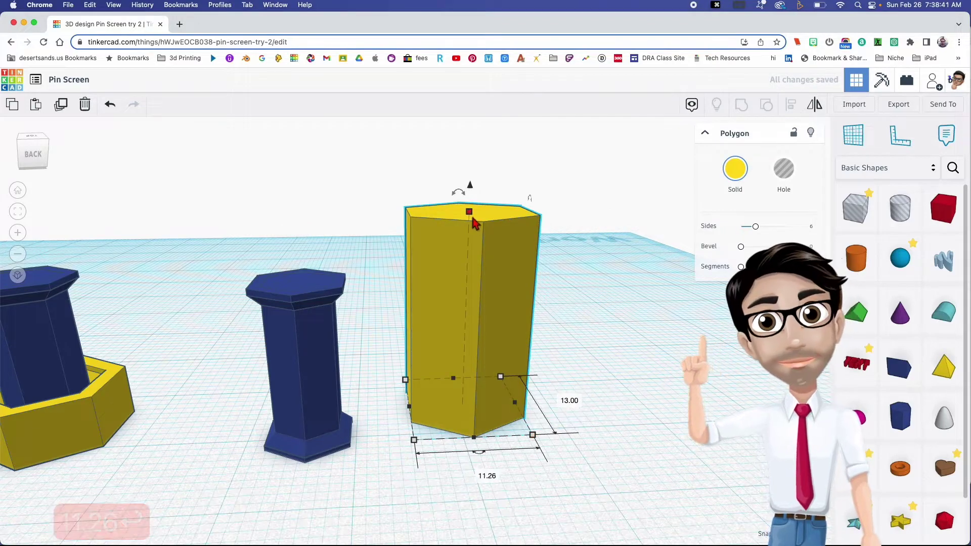
mouse_move(484, 236)
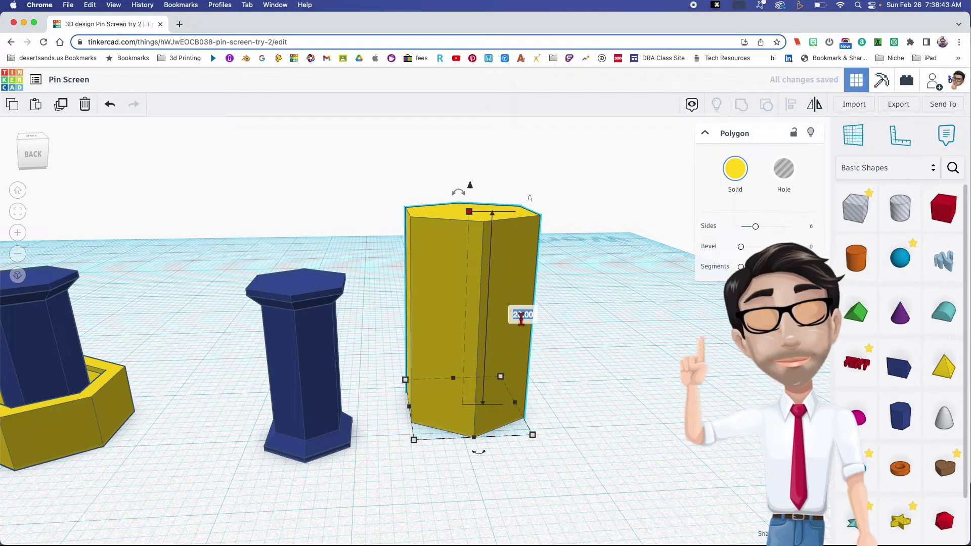
type("5")
key("Return")
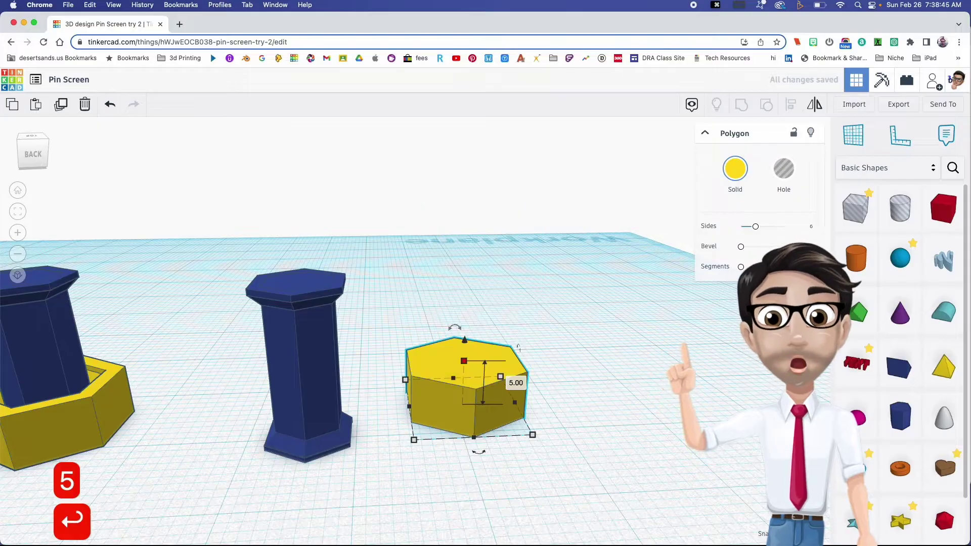
mouse_move(529, 373)
right_mouse_down()
mouse_move(546, 342)
mouse_move(536, 371)
right_mouse_up()
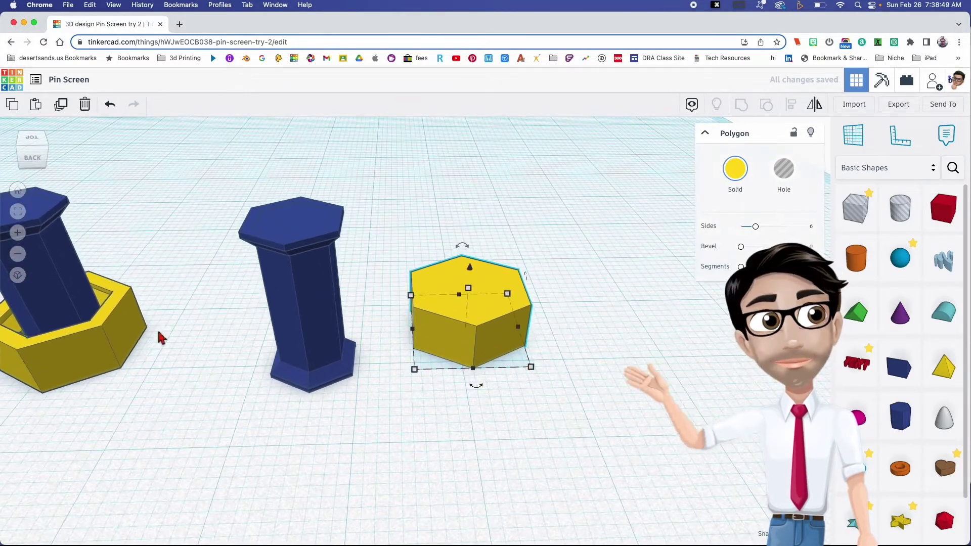
mouse_move(483, 350)
right_mouse_down()
mouse_move(480, 336)
mouse_move(499, 346)
right_mouse_up()
Duplicate the blue pillar and set the copy down right of the yellow hexagon
left_click_drag(254, 316, 331, 408)
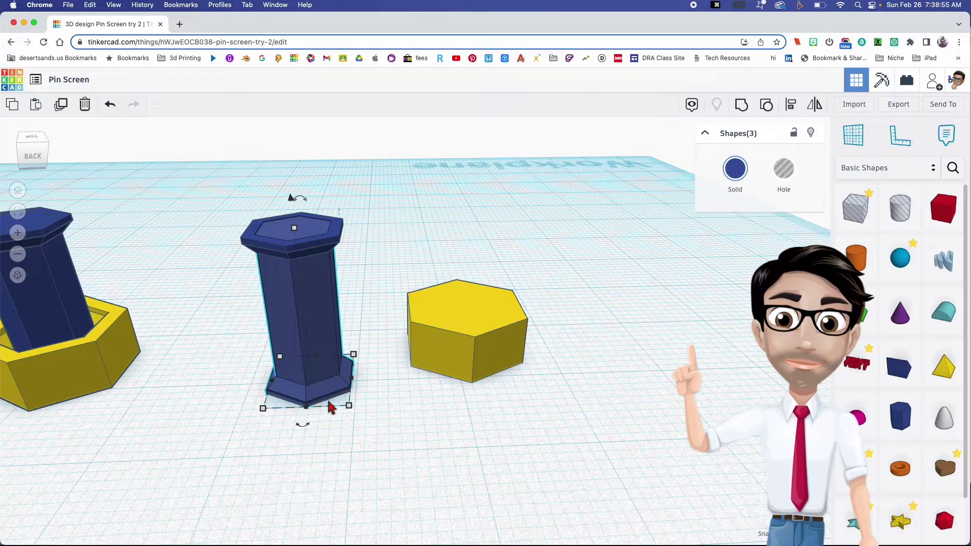
key("super+d")
left_click_drag(306, 329, 618, 314)
right_click_drag(491, 369, 289, 324)
right_click_drag(370, 340, 340, 341)
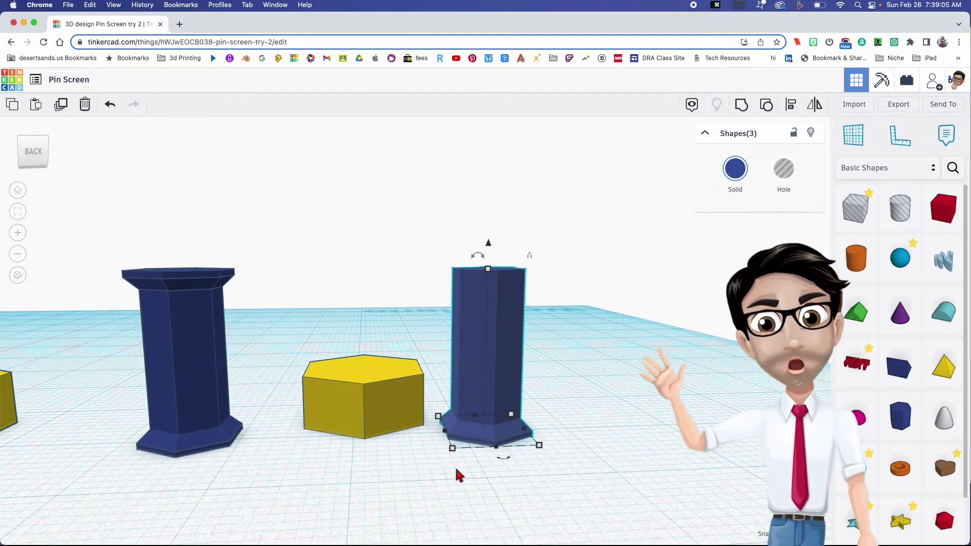
Group the copied pillar's two stepped base parts into one object
left_click(490, 452)
left_click(491, 439)
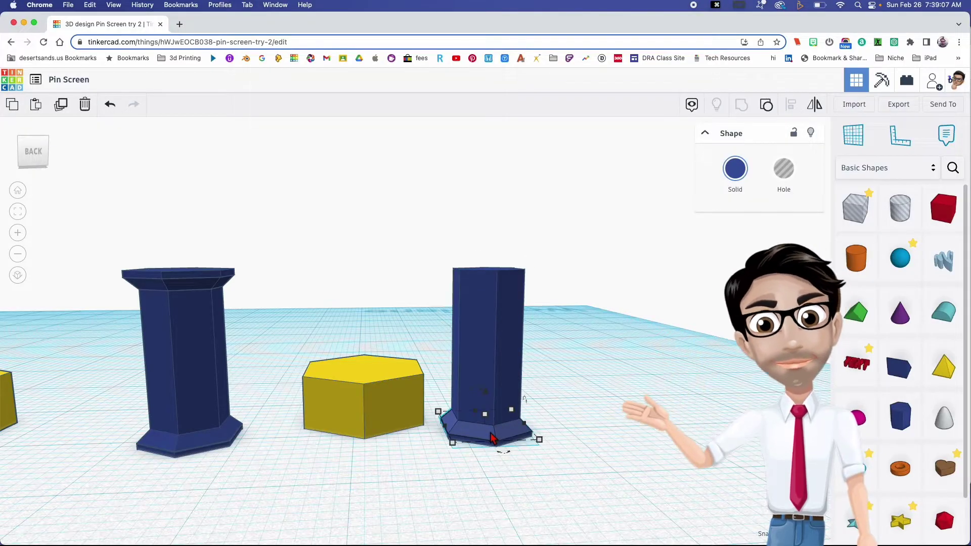
scroll(455, 449, "up", 5)
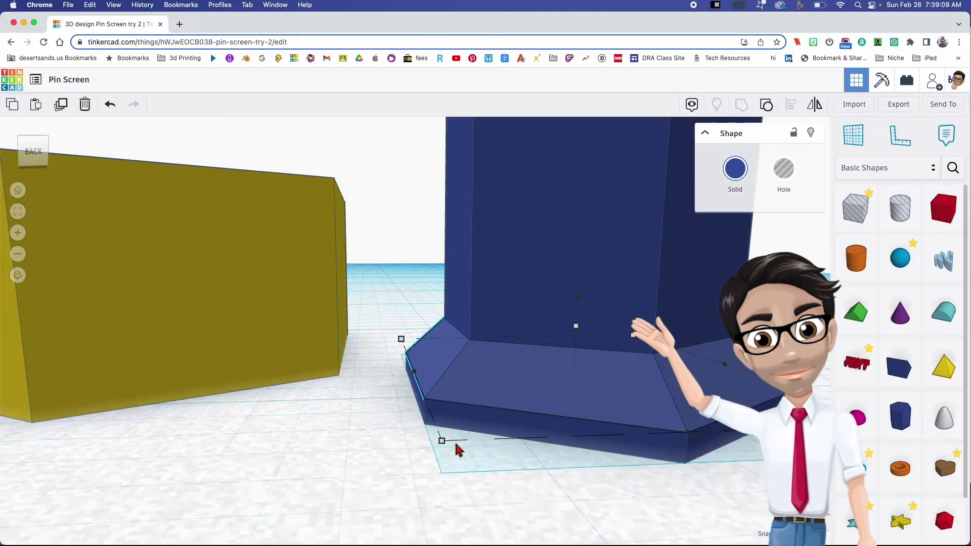
left_click(436, 466)
left_click(440, 418)
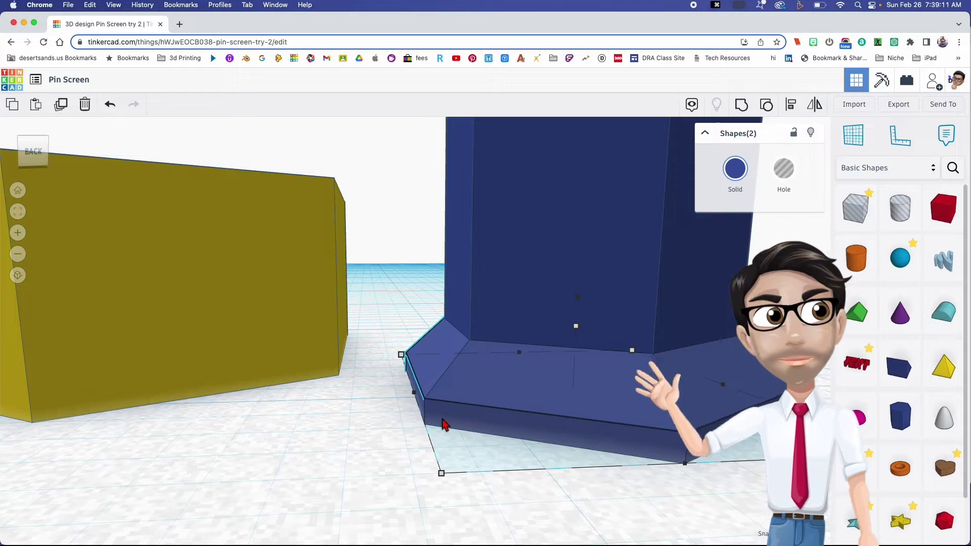
left_click(751, 112)
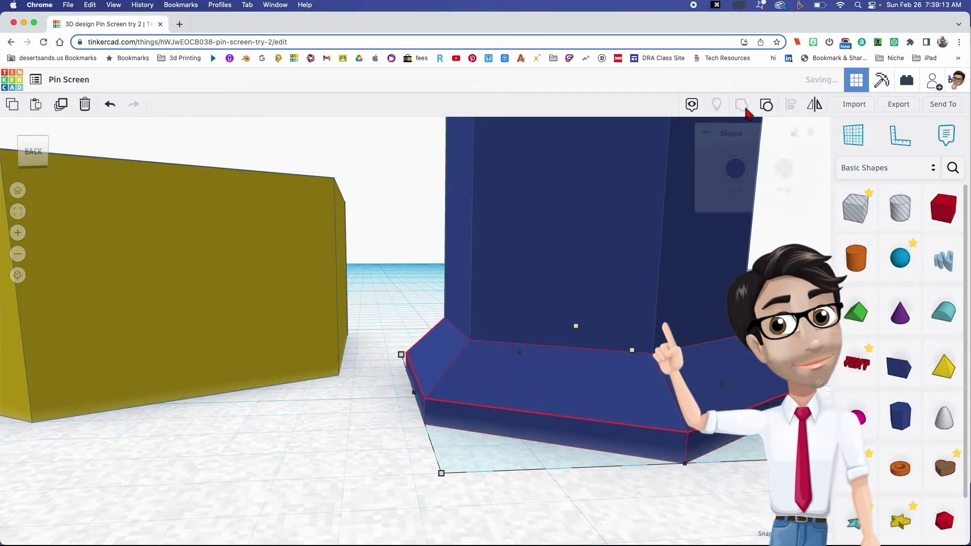
Pull the grouped hexagonal base off the pillar to sit in front of the yellow hexagon
scroll(634, 274, "down", 3)
right_click_drag(633, 273, 657, 289)
scroll(524, 386, "up", 5)
scroll(542, 347, "down", 5)
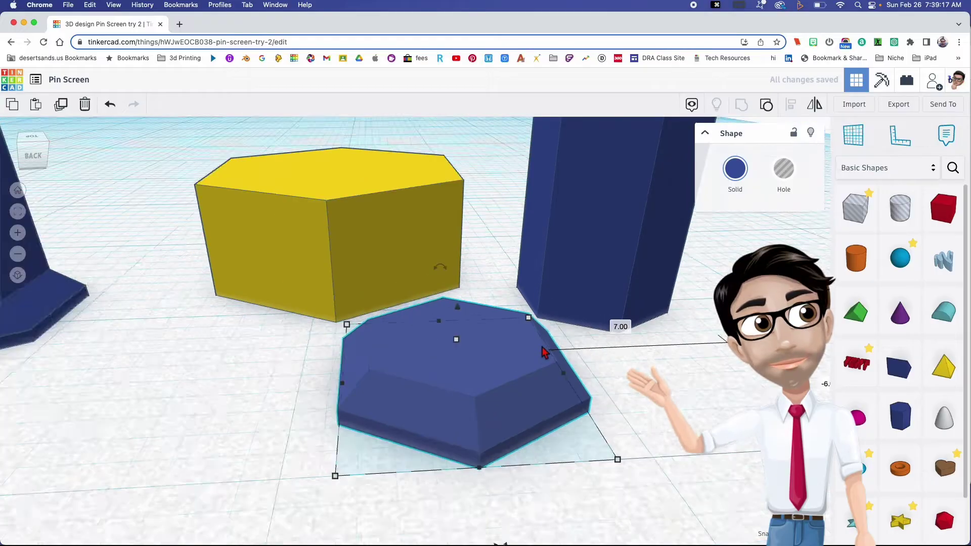
middle_click_drag(542, 348, 405, 309)
mouse_move(409, 314)
right_mouse_down()
mouse_move(412, 325)
mouse_move(421, 288)
mouse_move(397, 305)
mouse_move(396, 322)
right_mouse_up()
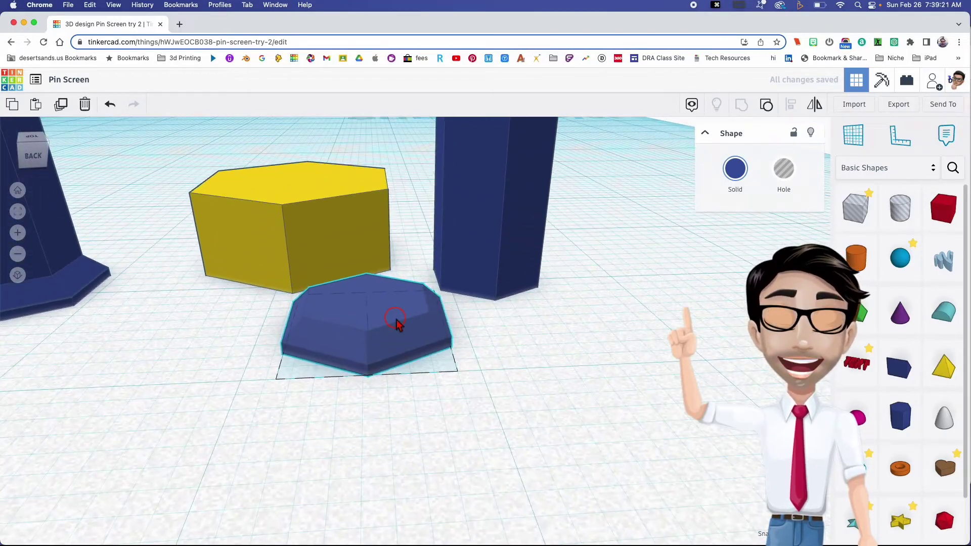
mouse_move(441, 373)
right_mouse_down()
mouse_move(410, 299)
mouse_move(431, 372)
right_mouse_up()
scroll(432, 372, "down", 4)
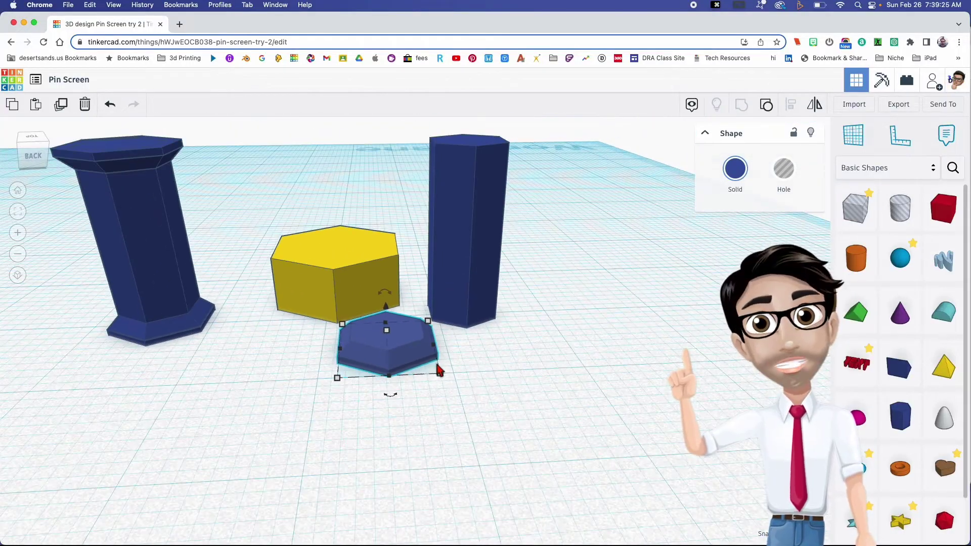
Resize the blue hexagonal base's footprint to 9.83 by 8.52
middle_click_drag(496, 360, 432, 355)
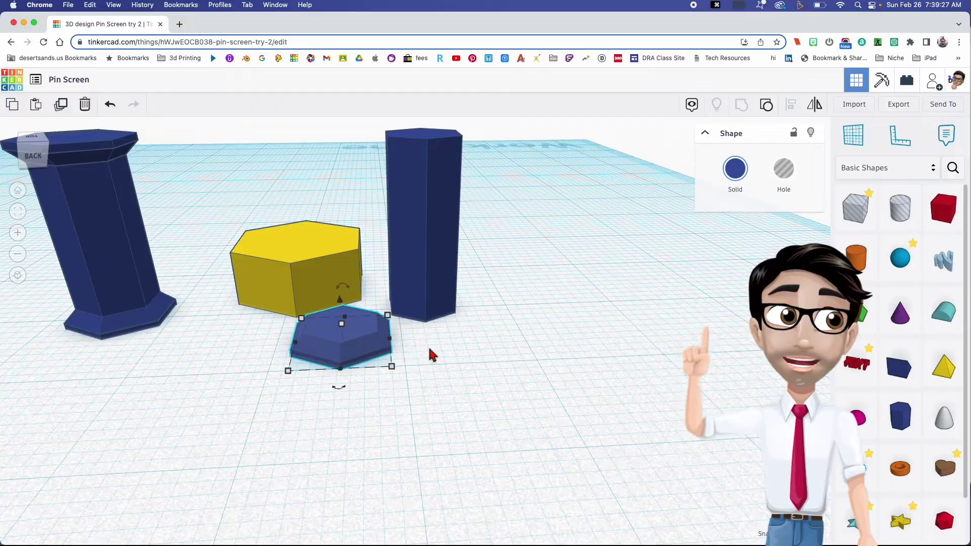
left_click(414, 376)
left_click(362, 334)
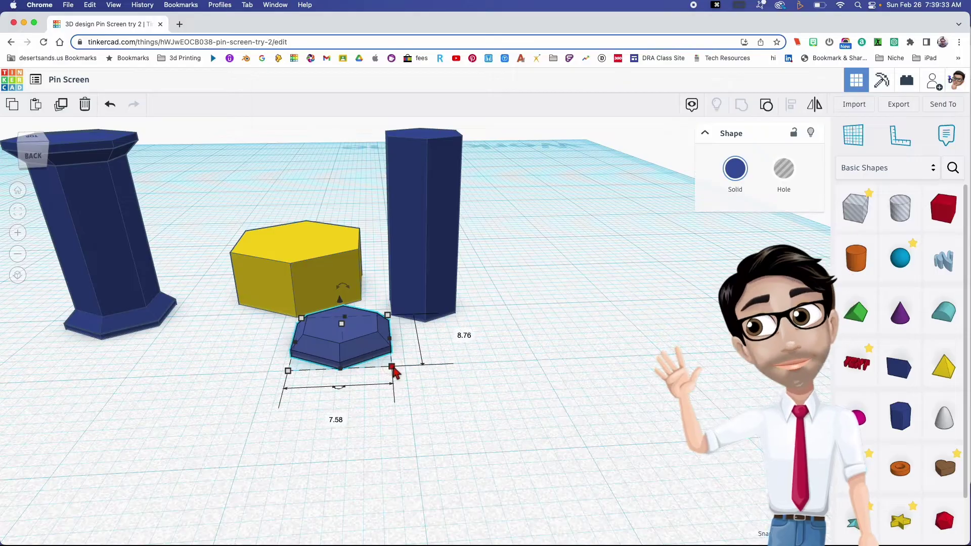
left_click(464, 336)
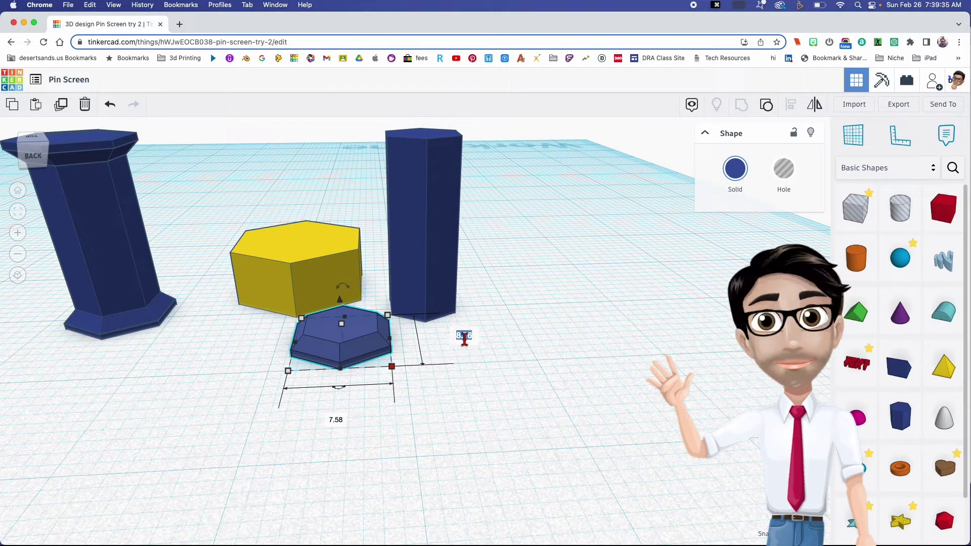
type("9.83")
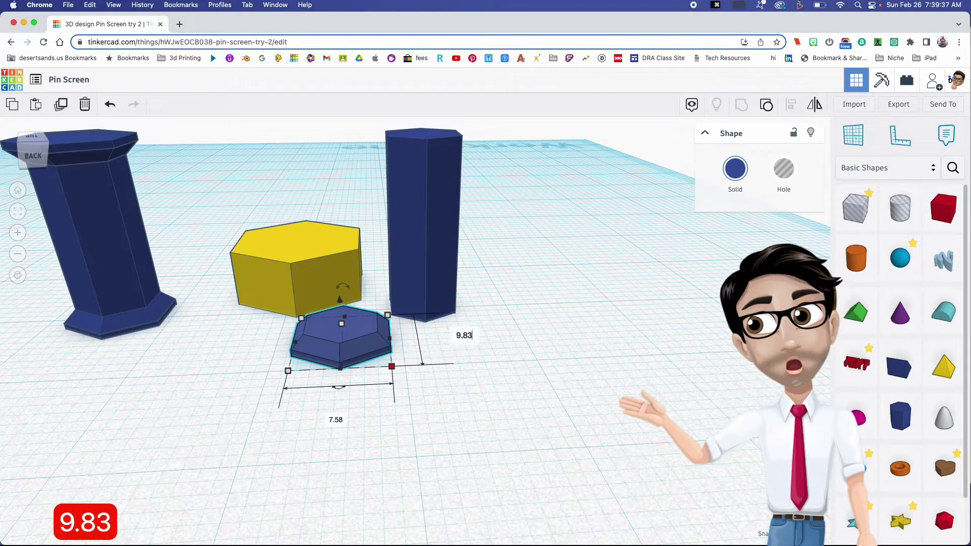
key("Return")
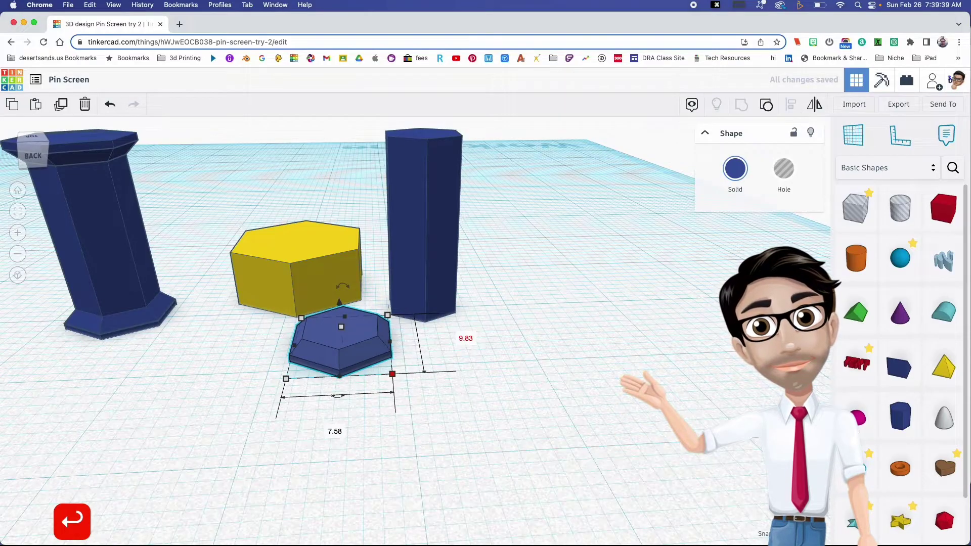
left_click(335, 432)
type("8.")
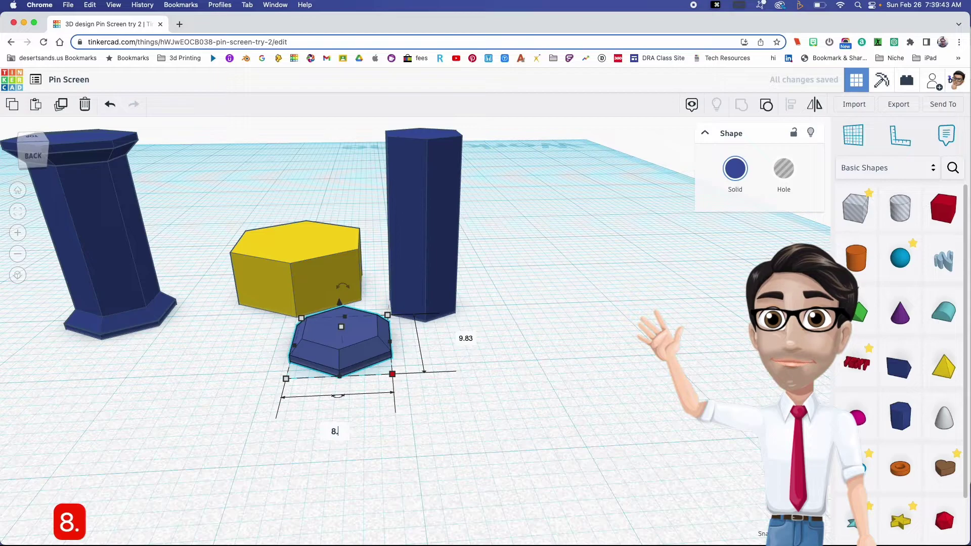
type("52")
key("Return")
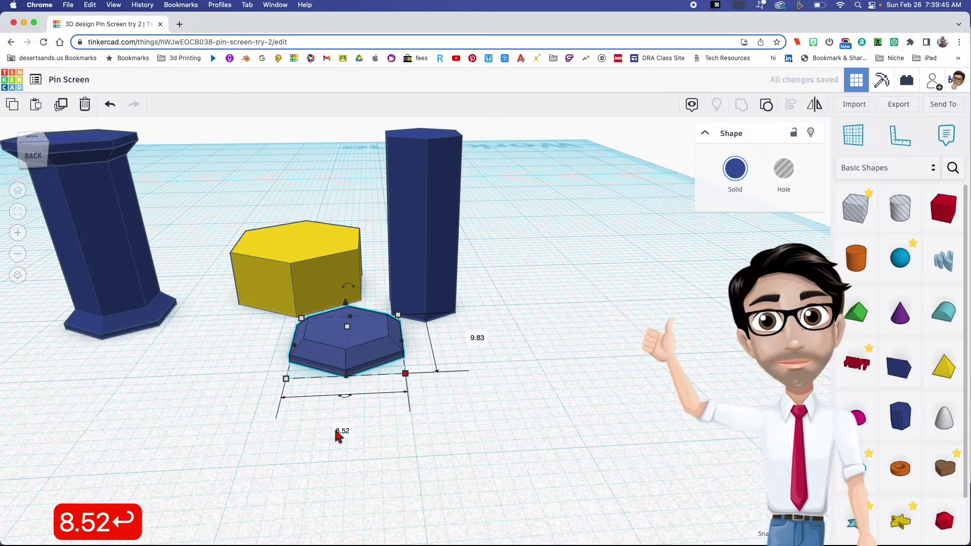
Set the flat blue hexagon's height to 1.68
mouse_move(348, 329)
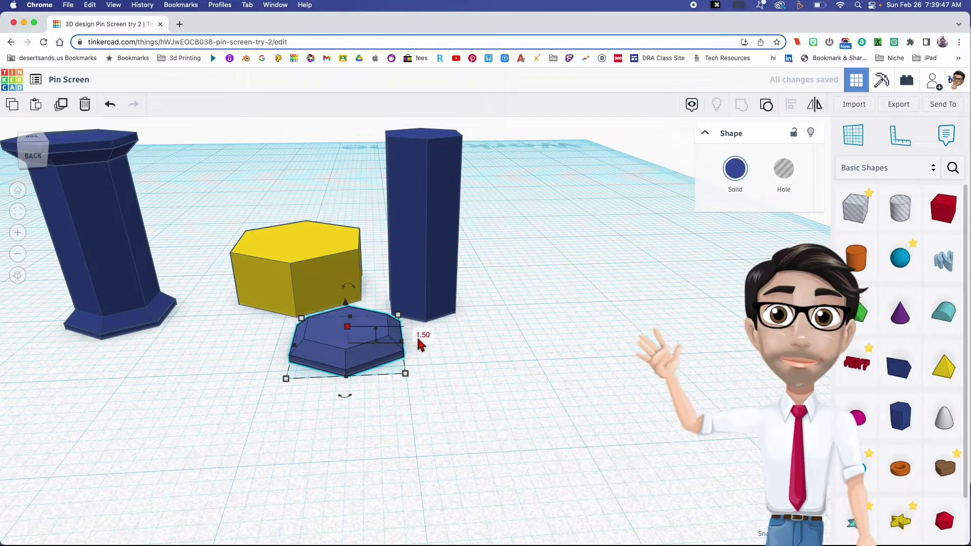
type("1.68")
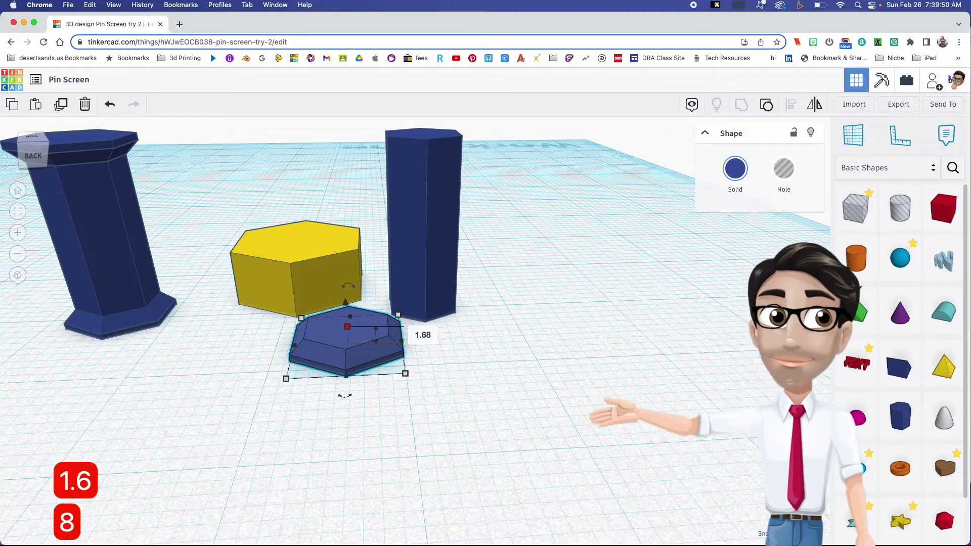
key("Return")
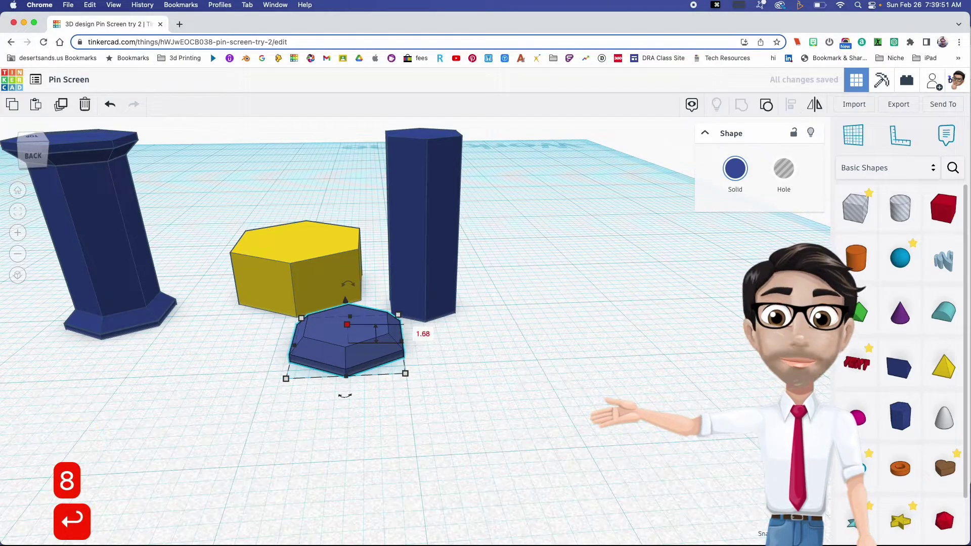
right_click_drag(388, 370, 396, 376)
left_click(399, 353)
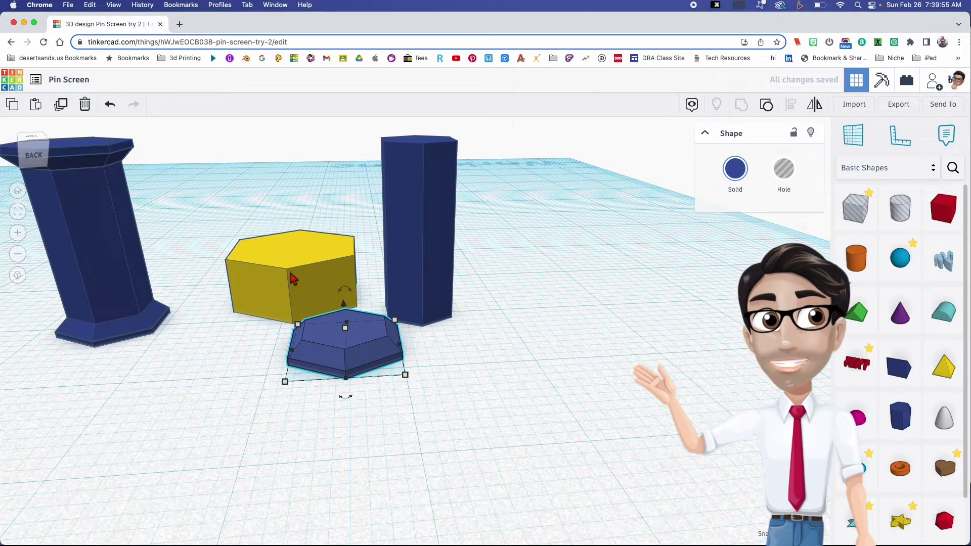
Make the flat hexagon a hole and place a duplicate to its right, rotated to -157.5°
left_click(779, 188)
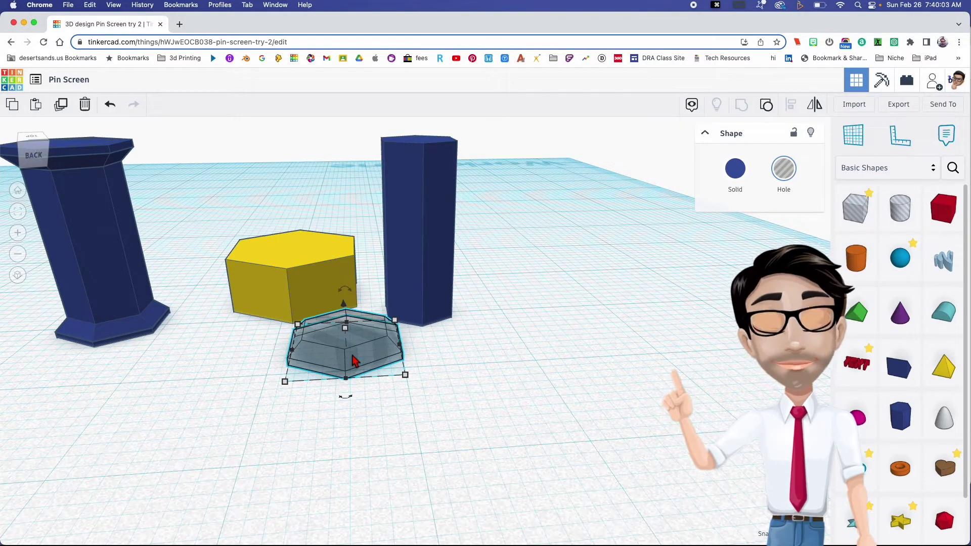
key("super+d")
left_click_drag(353, 338, 519, 333)
left_click_drag(521, 294, 513, 348)
scroll(401, 362, "up", 2)
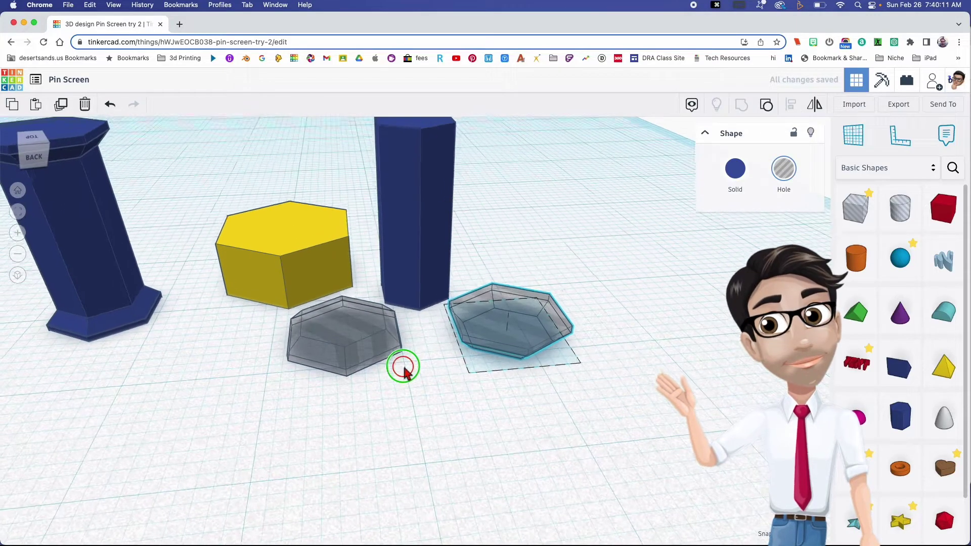
Resize the tall blue pillar to a 7.35 × 6.37 footprint with height 6
left_click(427, 266)
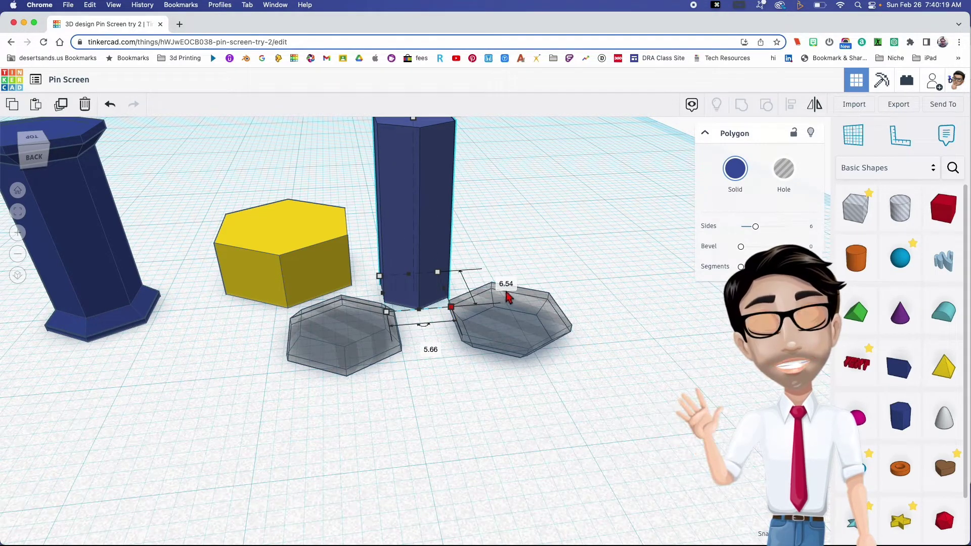
type("7.35")
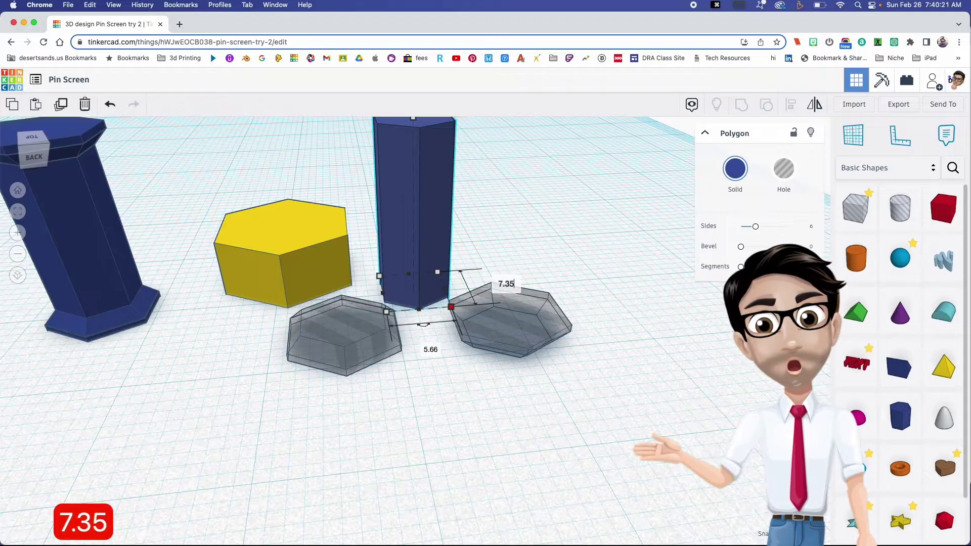
key("Return")
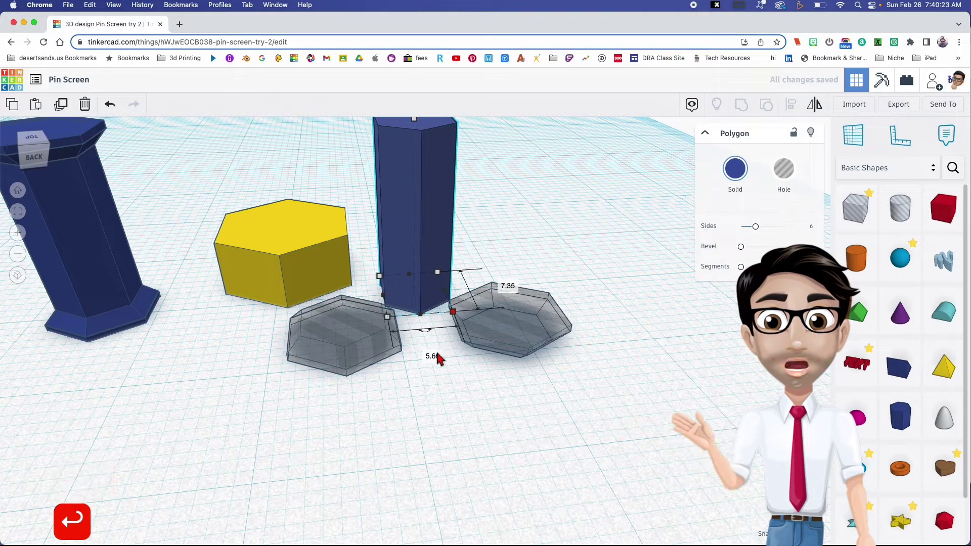
type("6.37")
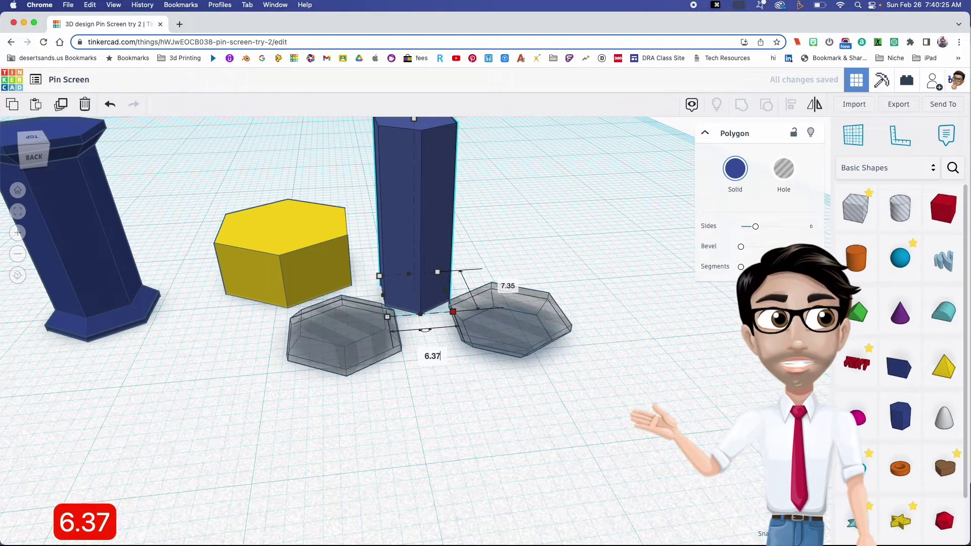
key("Return")
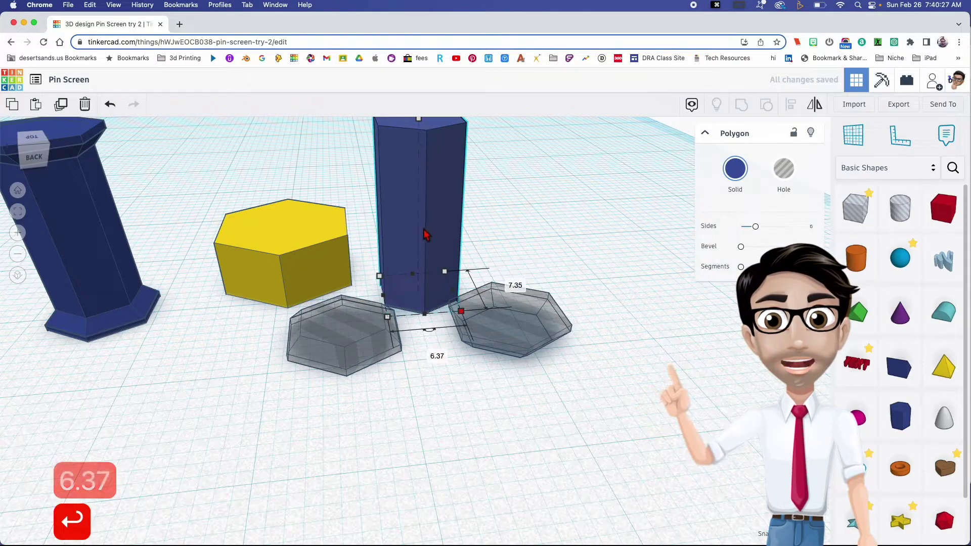
mouse_move(420, 121)
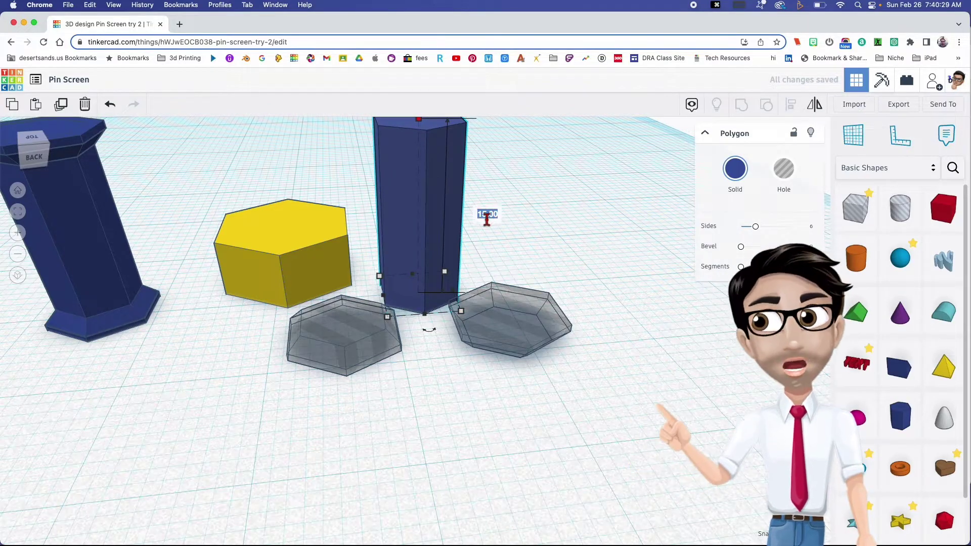
type("6")
key("Return")
right_click_drag(313, 233, 317, 254)
Turn the short prism into a hole, centre it with the yellow hexagon and left hole, and group them
left_click(411, 248)
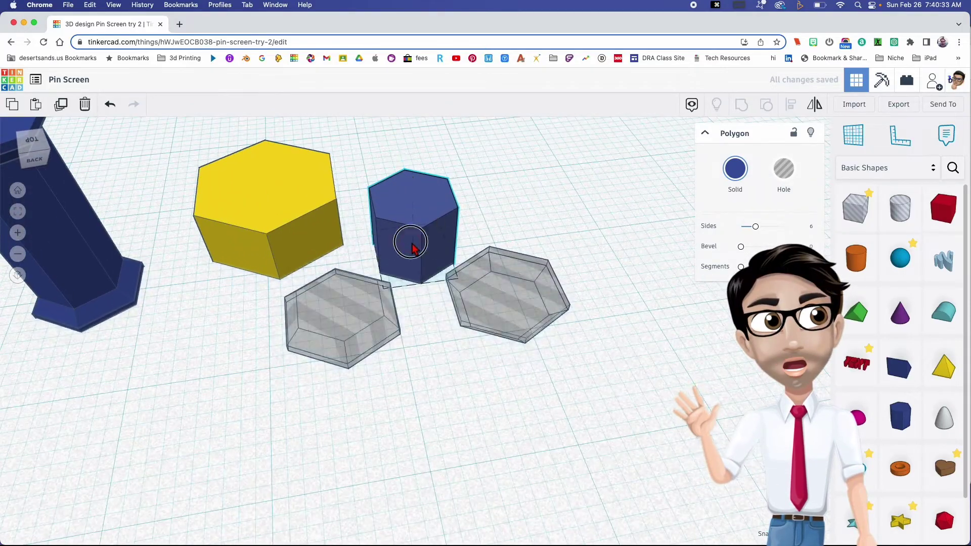
left_click(784, 168)
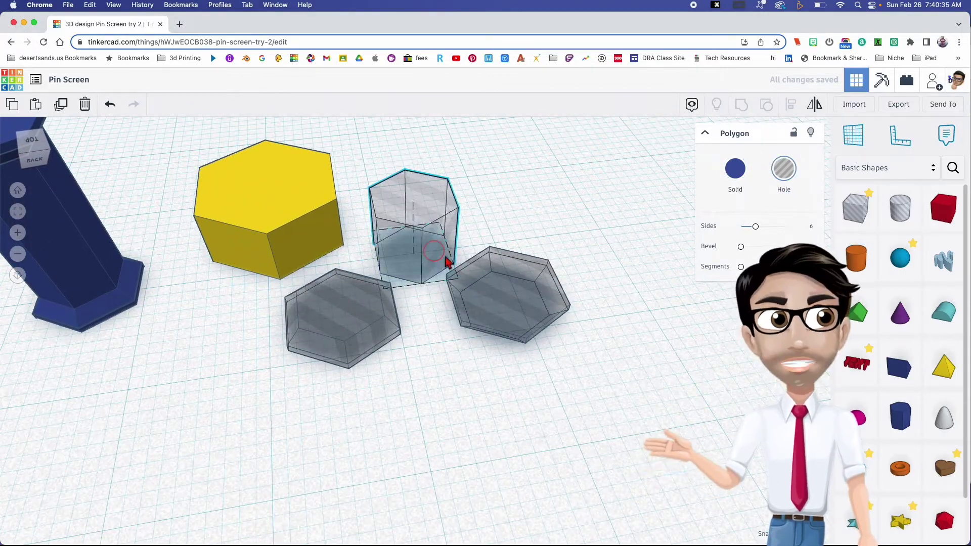
middle_click_drag(449, 261, 566, 291)
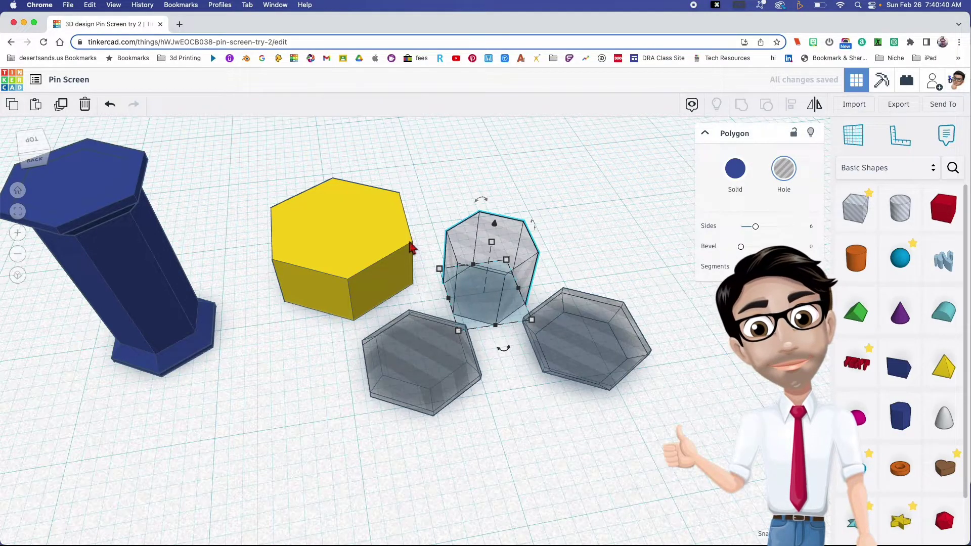
left_click_drag(279, 177, 474, 354)
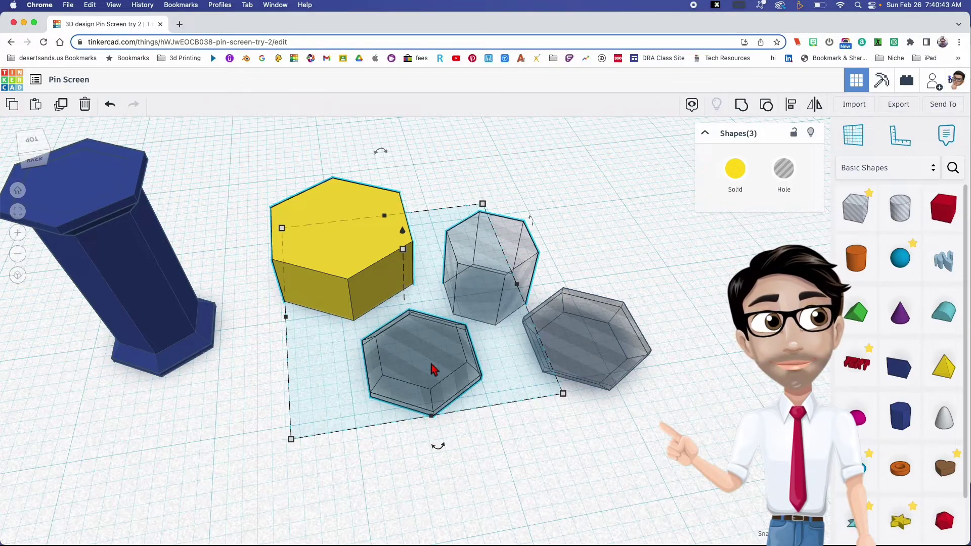
key("l")
left_click(435, 434)
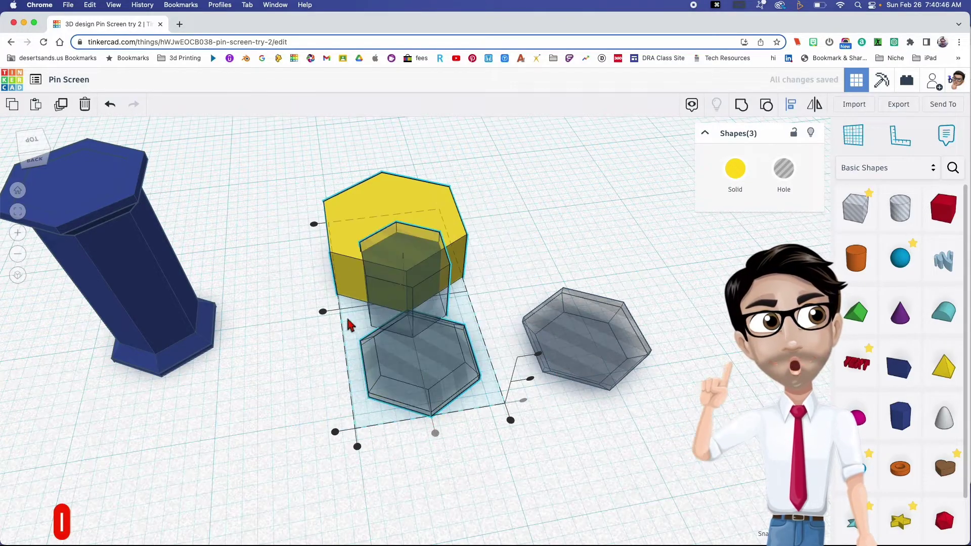
key("ctrl+g")
Make the yellow hexagon sleeve transparent
left_click(306, 318)
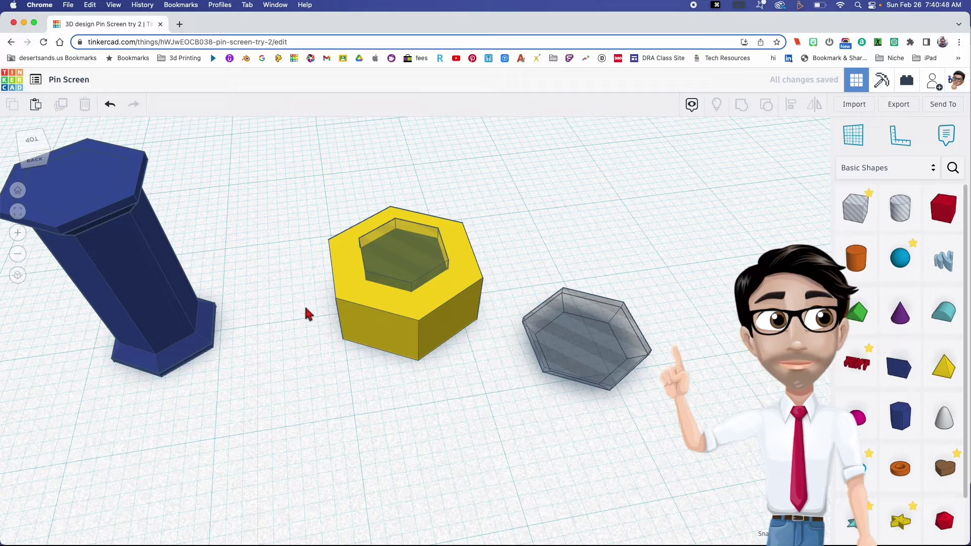
right_click_drag(416, 370, 403, 415)
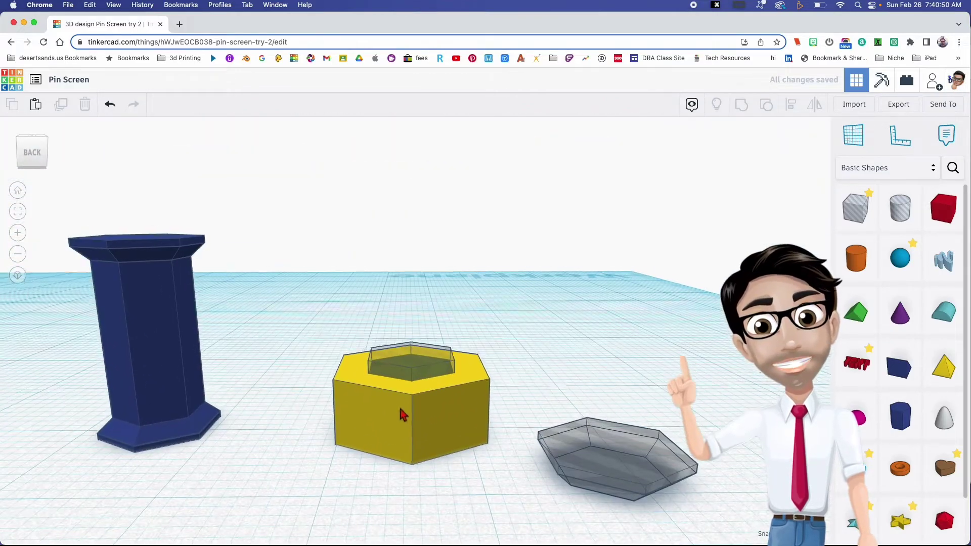
left_click(352, 389)
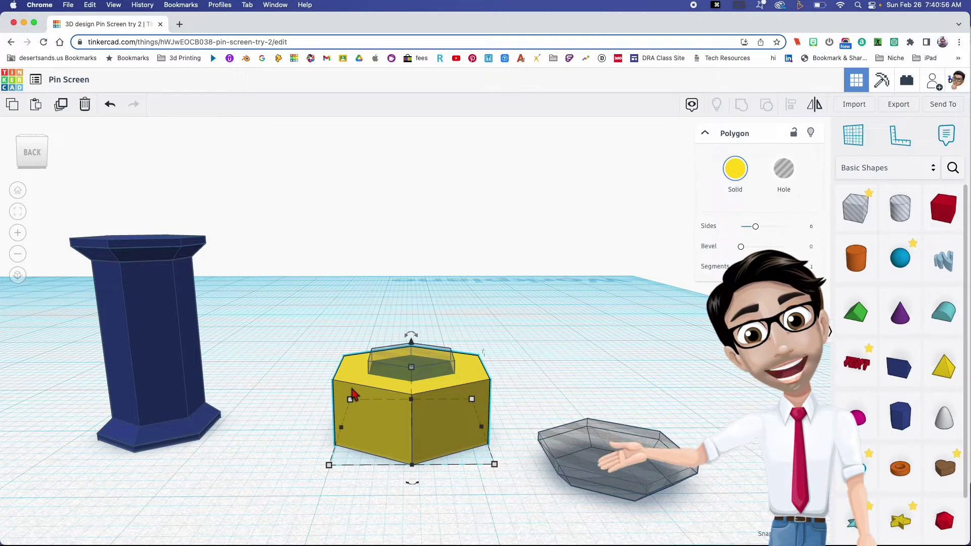
key("t")
scroll(392, 403, "up", 5)
Move the flat hexagon hole against the yellow sleeve and lift it 2.00 off the ground
right_click_drag(427, 427, 419, 387)
left_click_drag(708, 408, 354, 410)
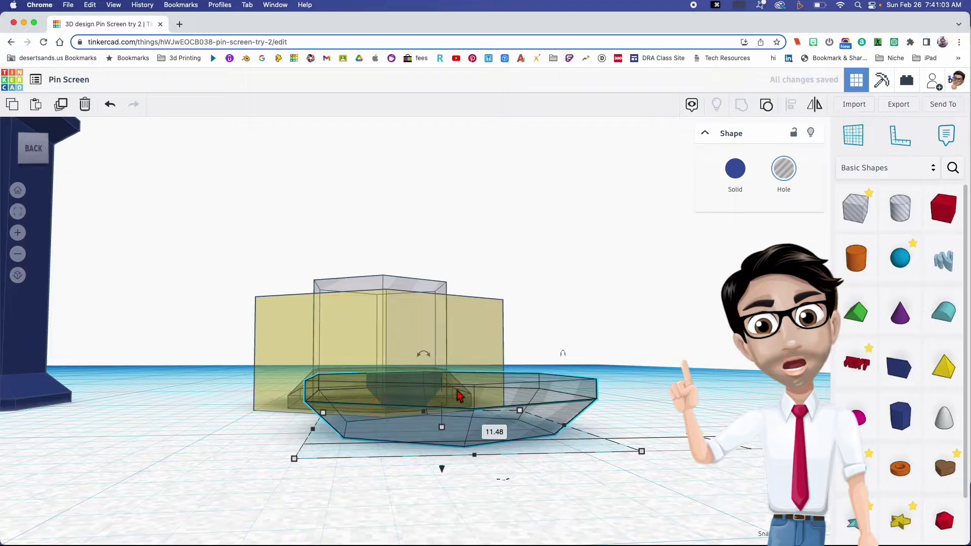
left_click_drag(445, 471, 437, 408)
right_click_drag(414, 401, 356, 338)
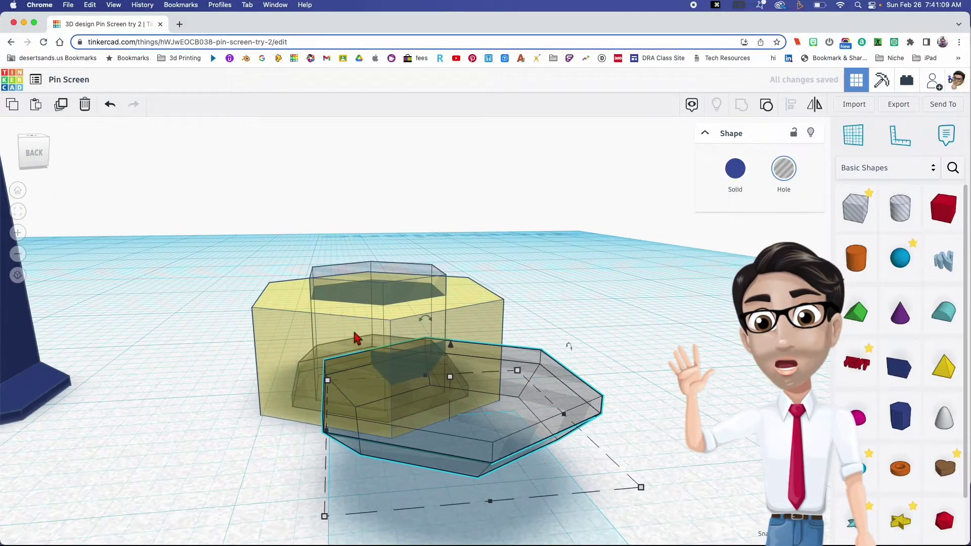
Select the yellow sleeve to place a new working plane on it
left_click(696, 323)
left_click(478, 302)
left_click(853, 135)
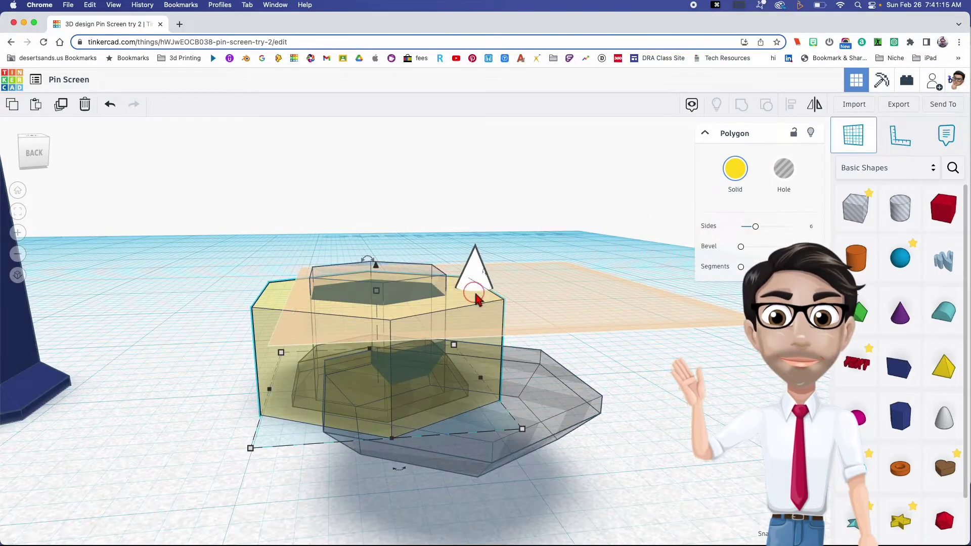
Set the working plane on the yellow sleeve's top face
left_click(476, 297)
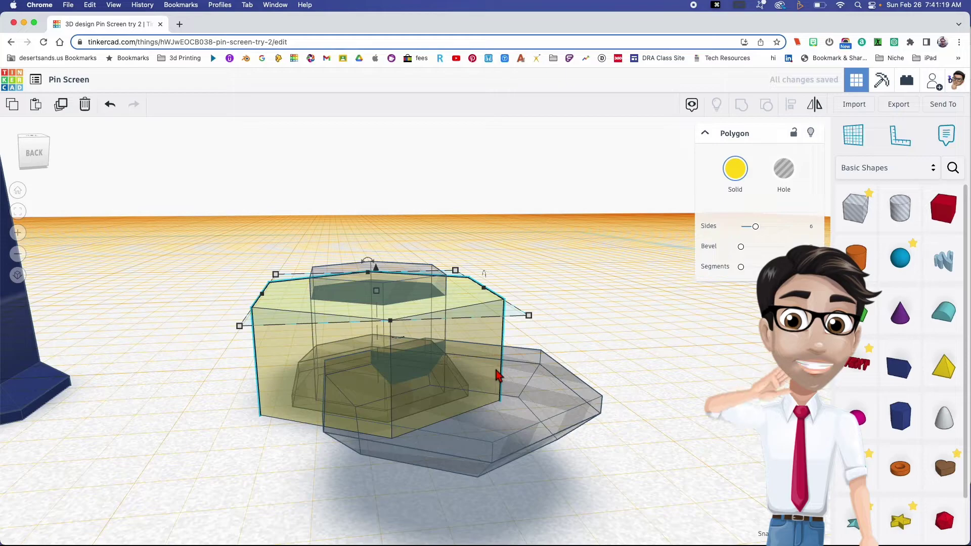
key("d")
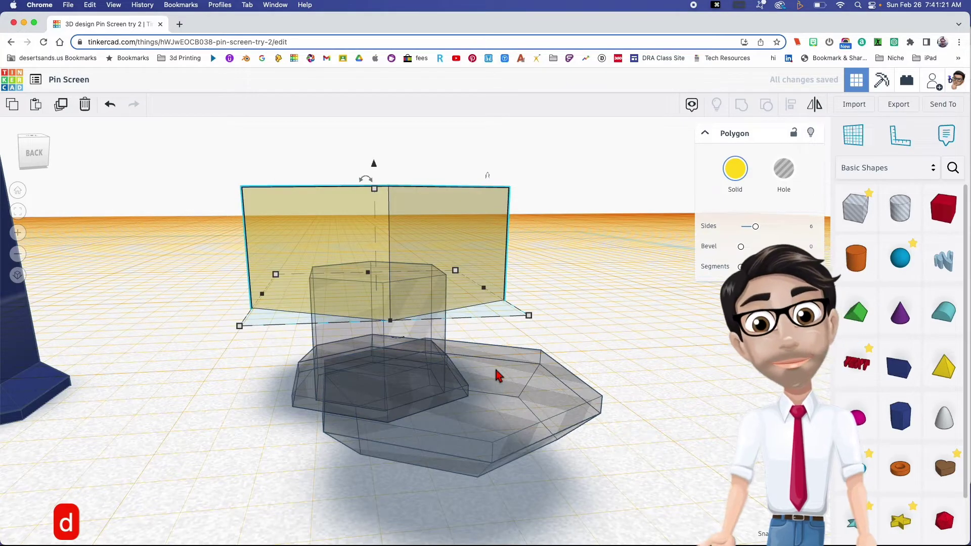
key("super+z")
Drop the flat hexagon hole onto the sleeve's top and centre it there
left_click(561, 400)
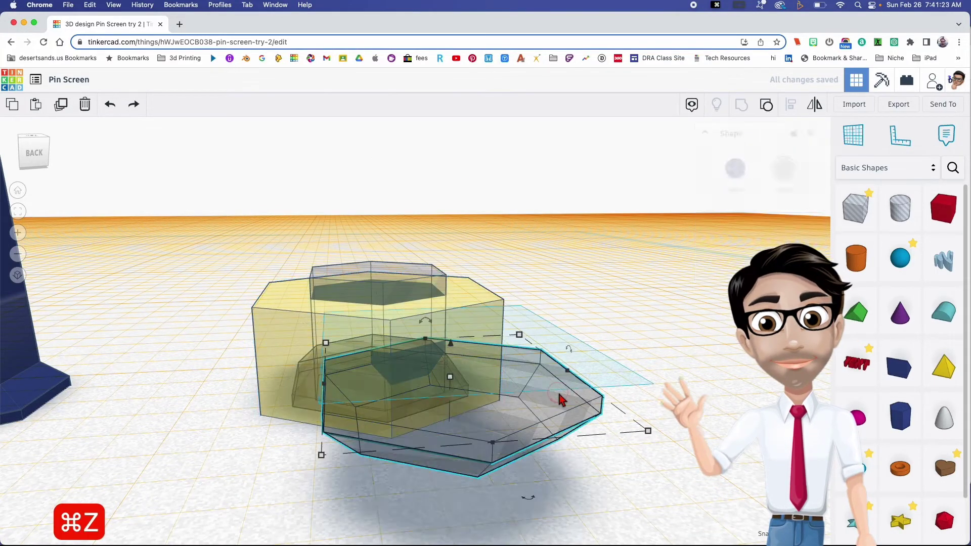
key("d")
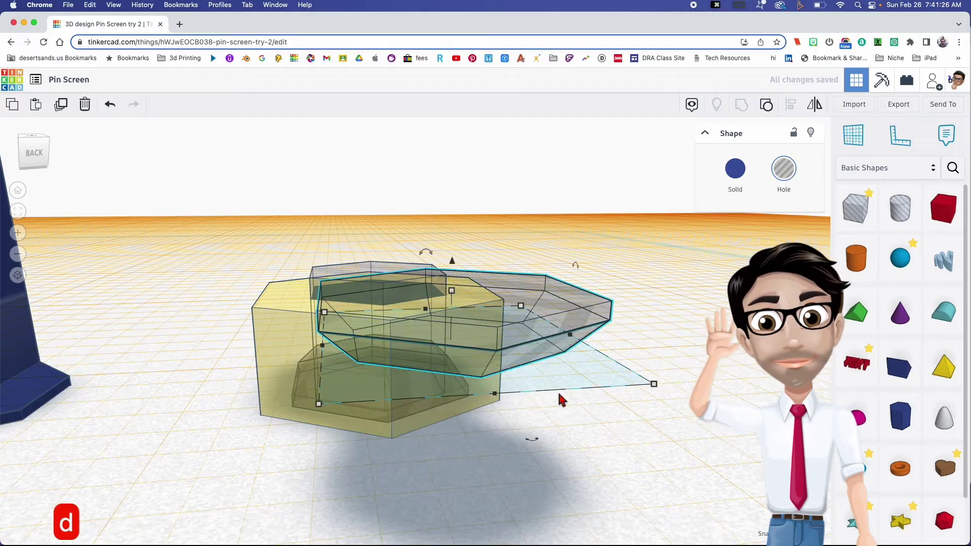
mouse_move(490, 377)
right_mouse_down()
mouse_move(464, 299)
mouse_move(481, 386)
right_mouse_up()
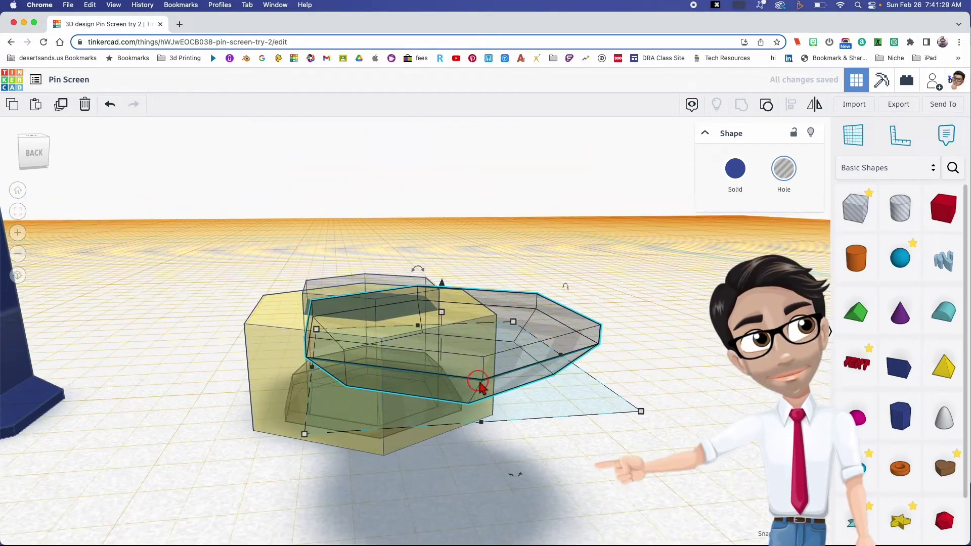
left_click_drag(538, 336, 439, 289)
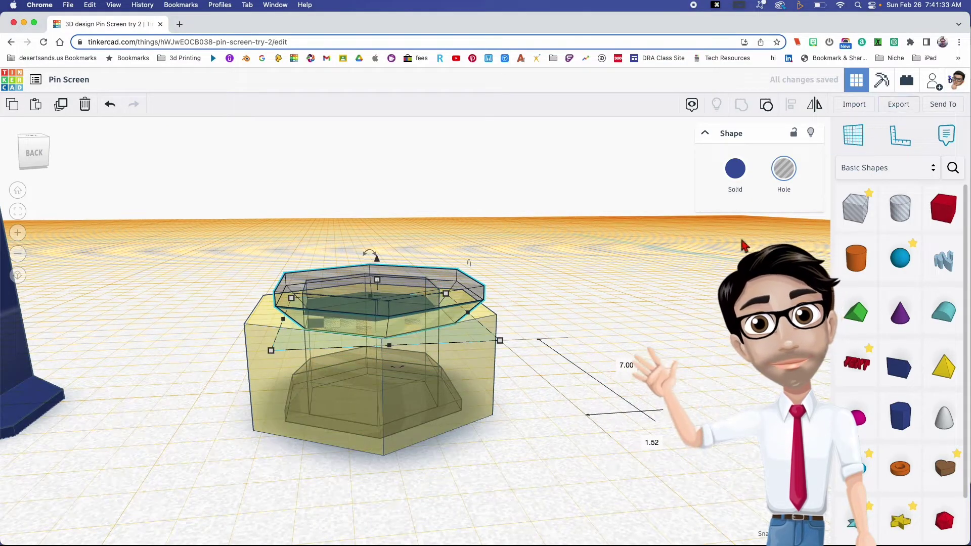
left_click(852, 143)
Return the working plane to the ground and centre all four hexagon parts front-to-back
left_click(668, 310)
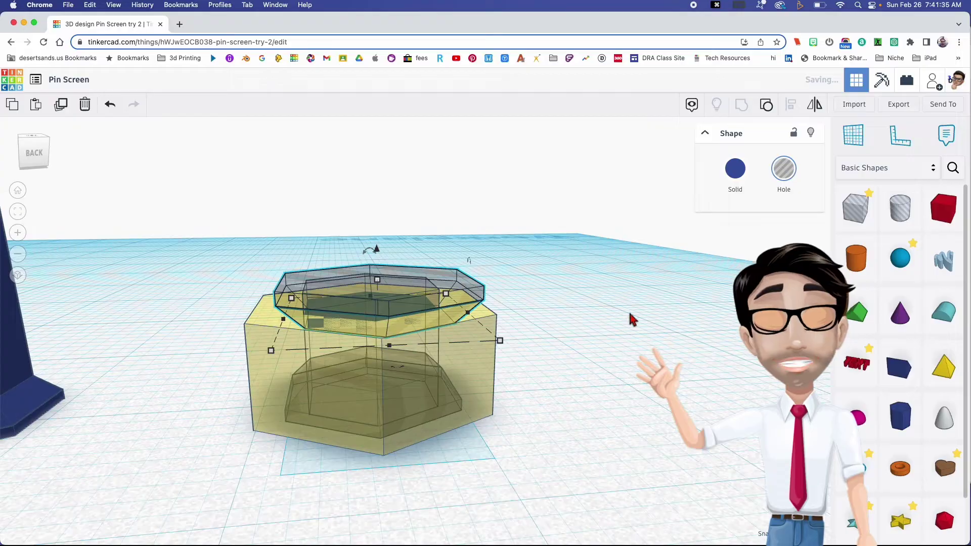
right_click_drag(483, 383, 545, 379)
left_click_drag(189, 255, 356, 371)
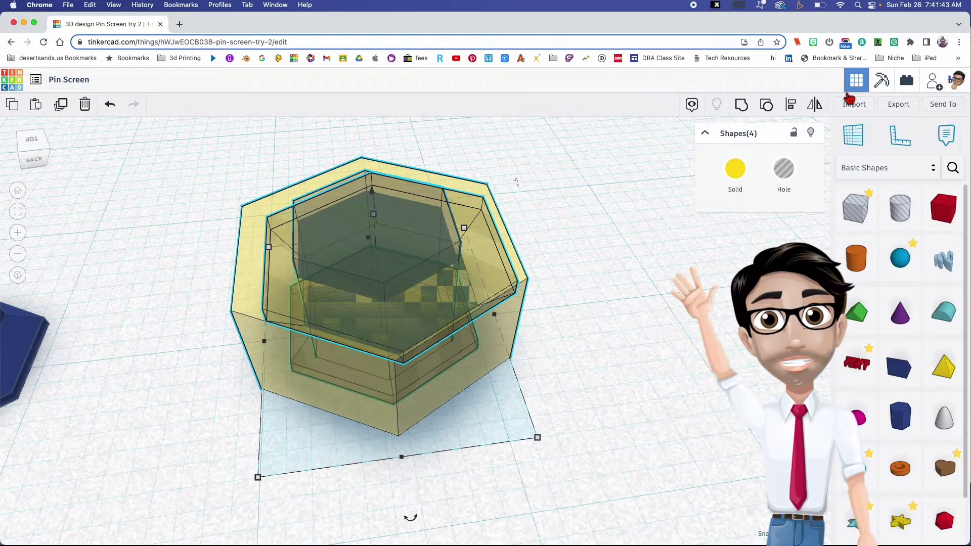
left_click(791, 104)
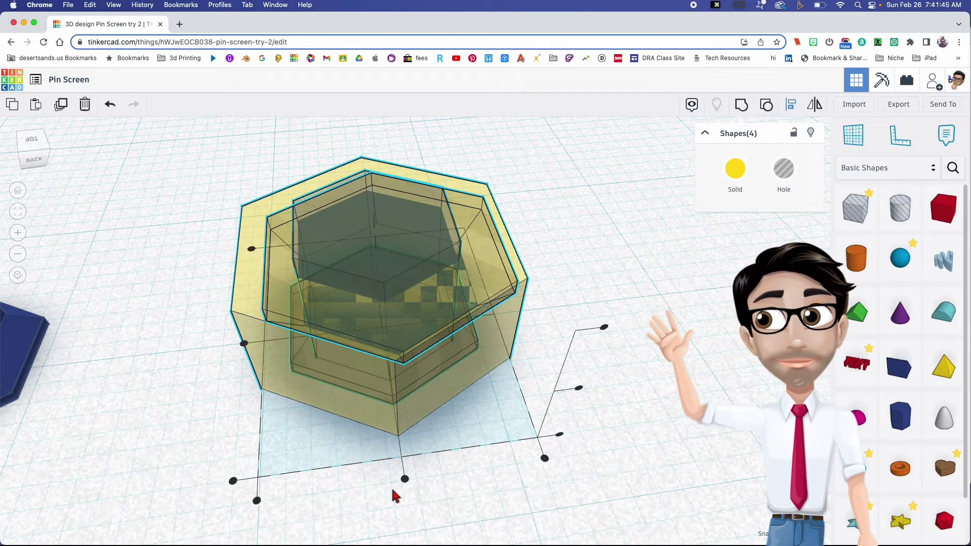
left_click(404, 479)
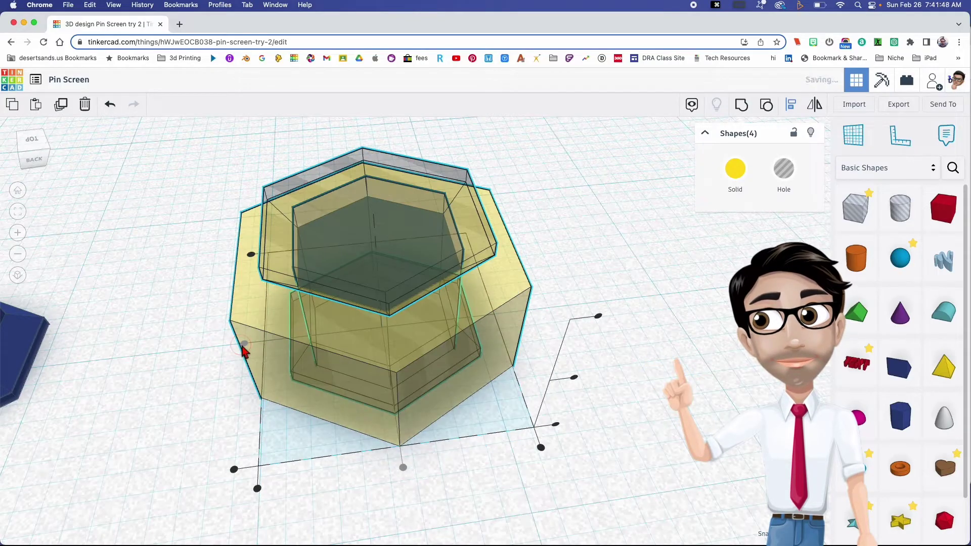
Set the top hexagon hole's elevation to -1.68
right_click_drag(256, 395, 261, 358)
left_click(217, 368)
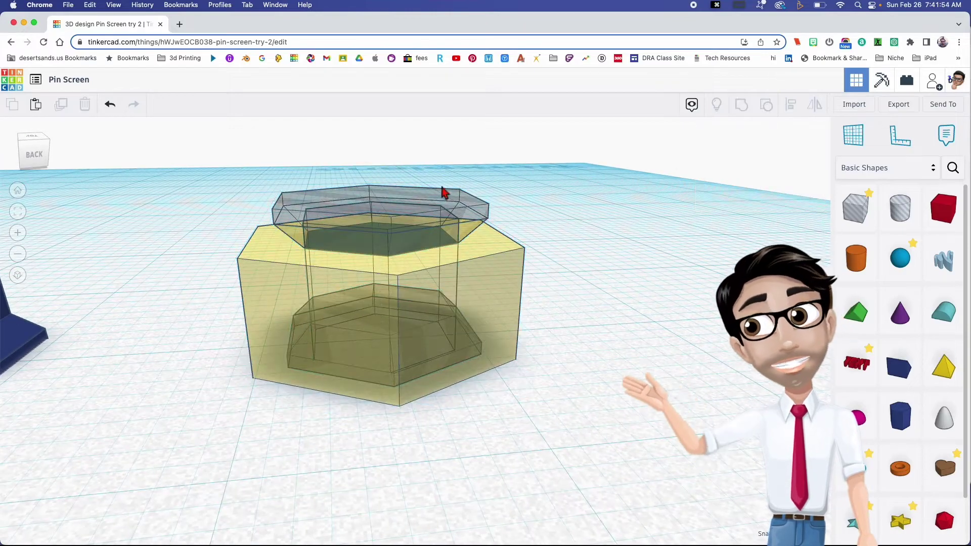
left_click(389, 219)
left_click(545, 228)
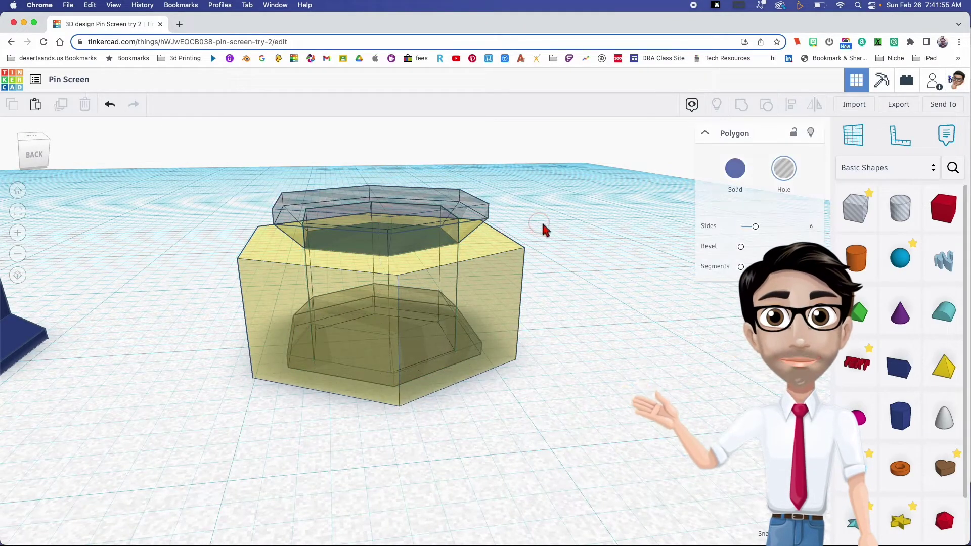
left_click(485, 224)
mouse_move(383, 202)
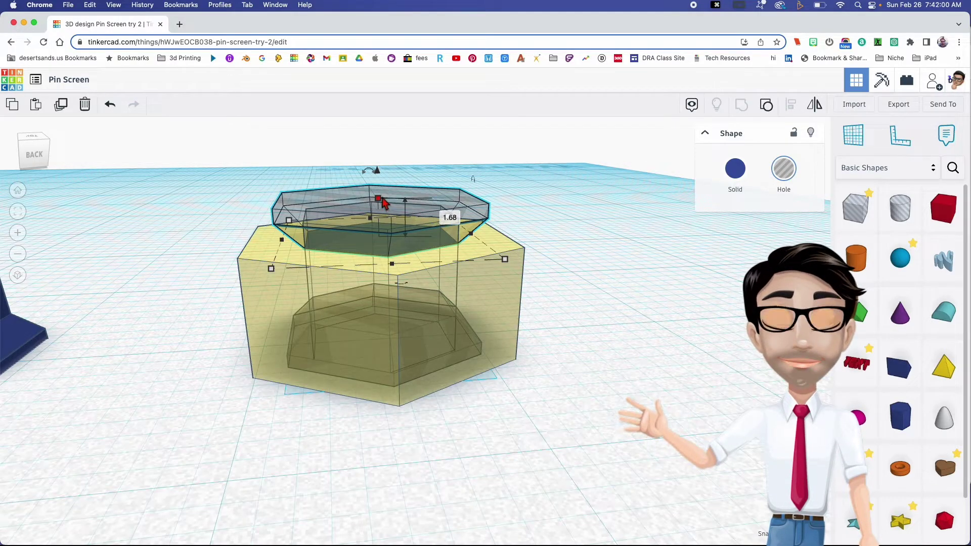
left_click(379, 172)
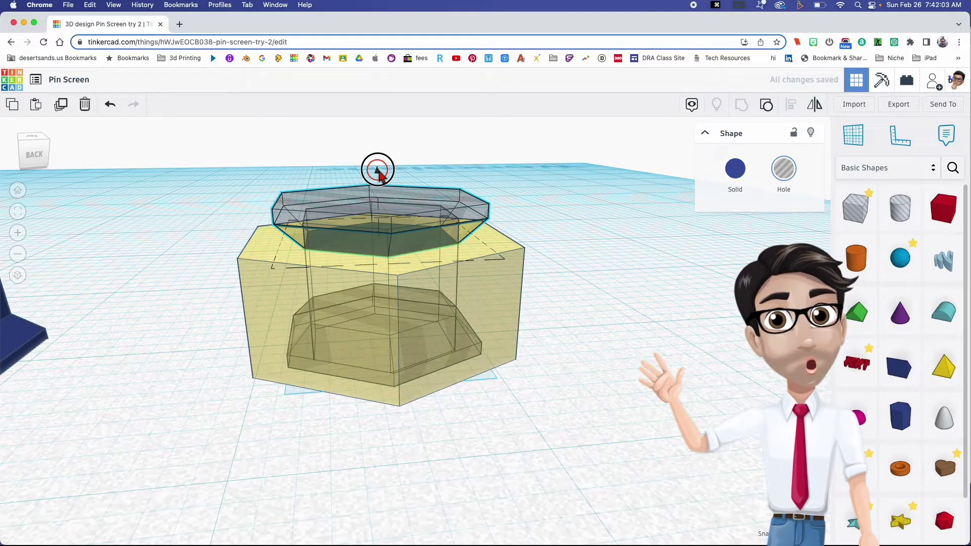
left_click(432, 175)
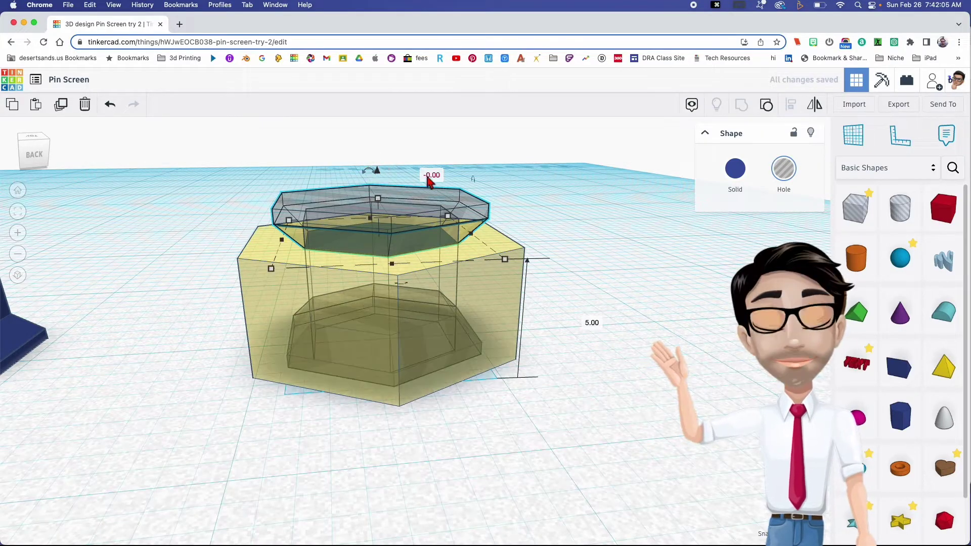
type("-1.")
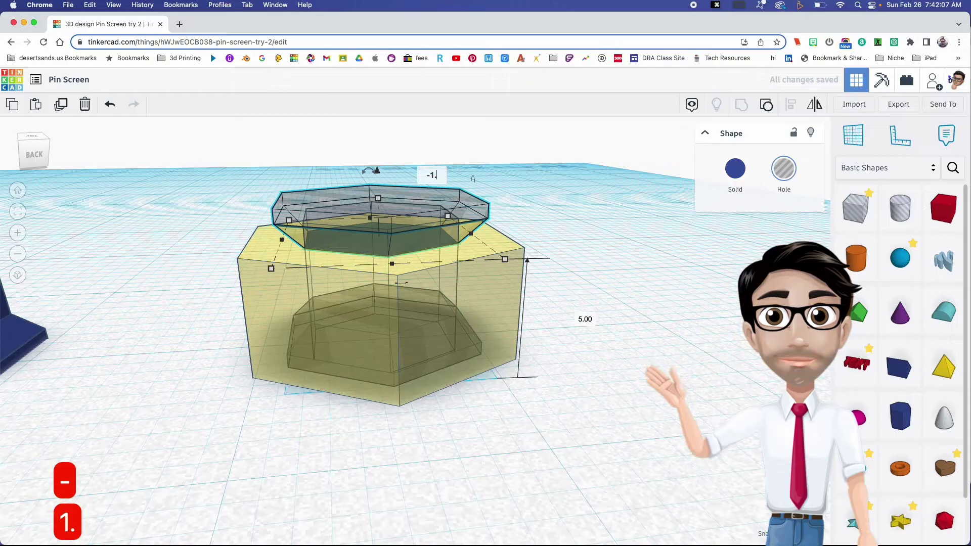
type("68")
key("Return")
Group the yellow sleeve and its three hexagon holes into one part
right_click_drag(500, 238, 428, 229)
right_click_drag(339, 263, 317, 259)
left_click_drag(205, 202, 521, 392)
right_click_drag(521, 392, 585, 289)
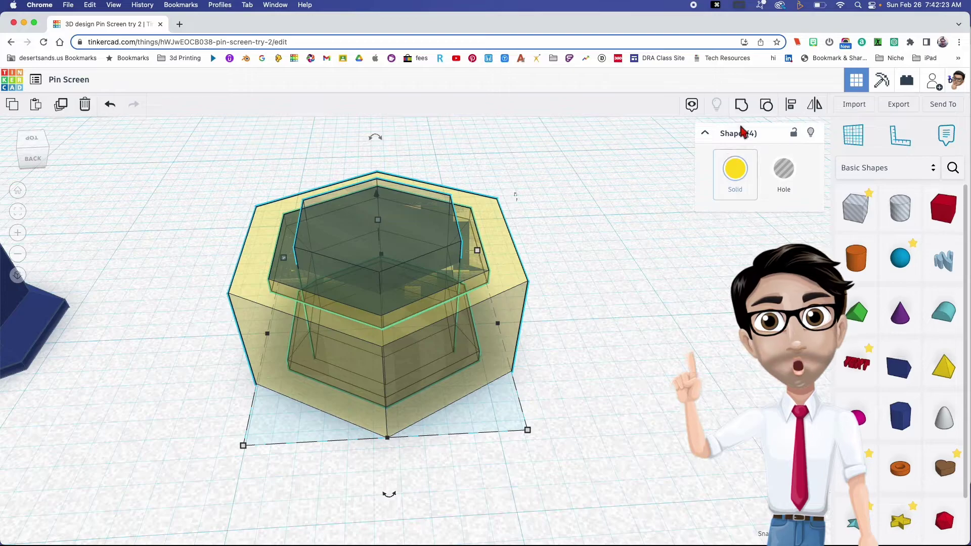
left_click(741, 105)
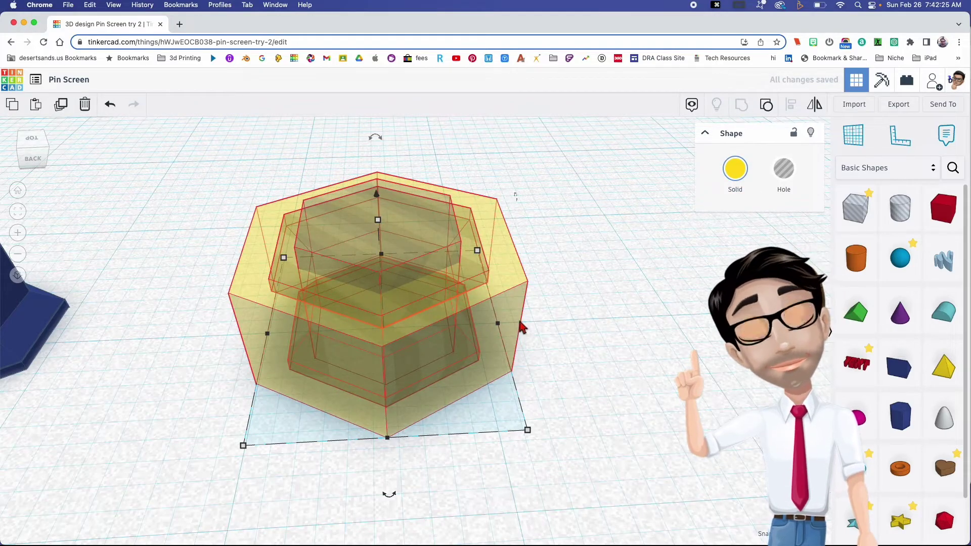
right_click_drag(541, 343, 501, 341)
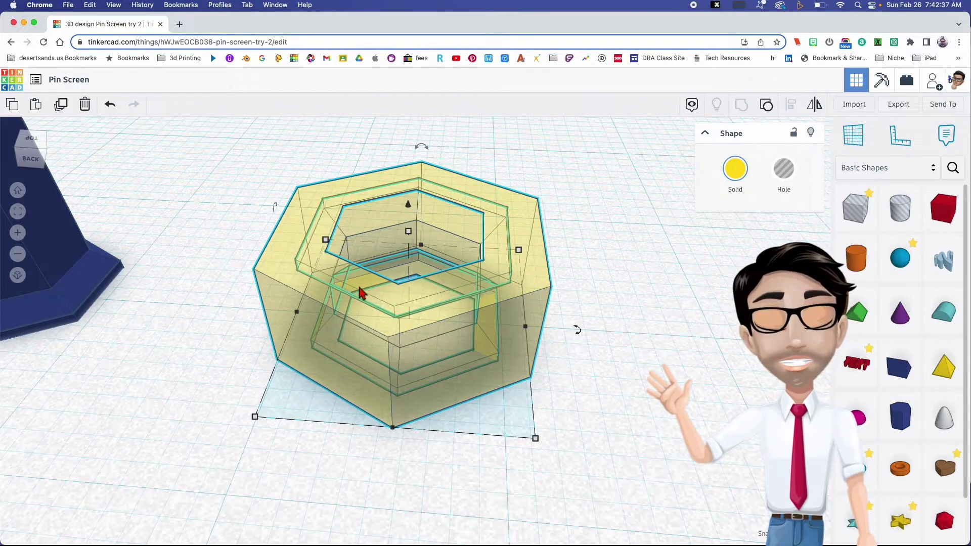
Ungroup the sleeve model back into its four hexagon shapes
left_click(252, 318)
left_click(397, 281)
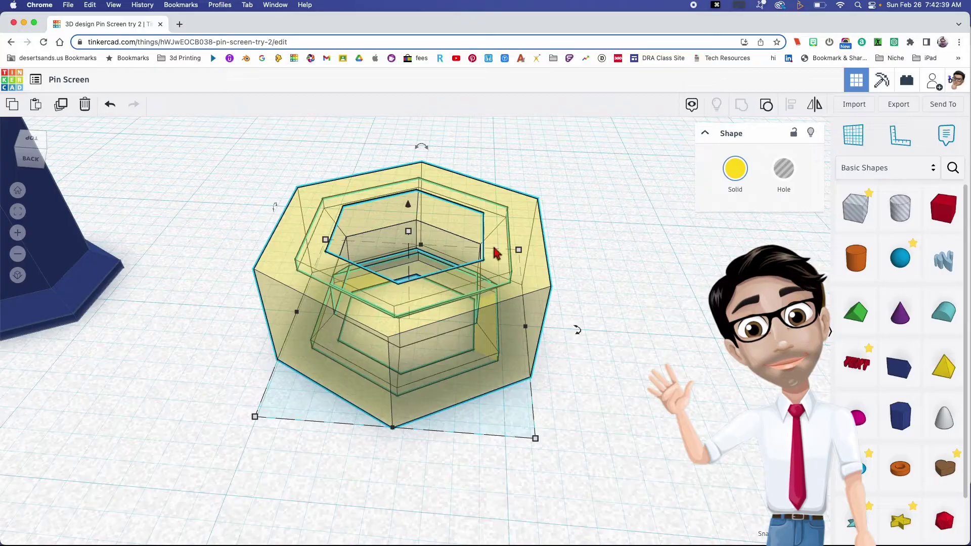
left_click(767, 105)
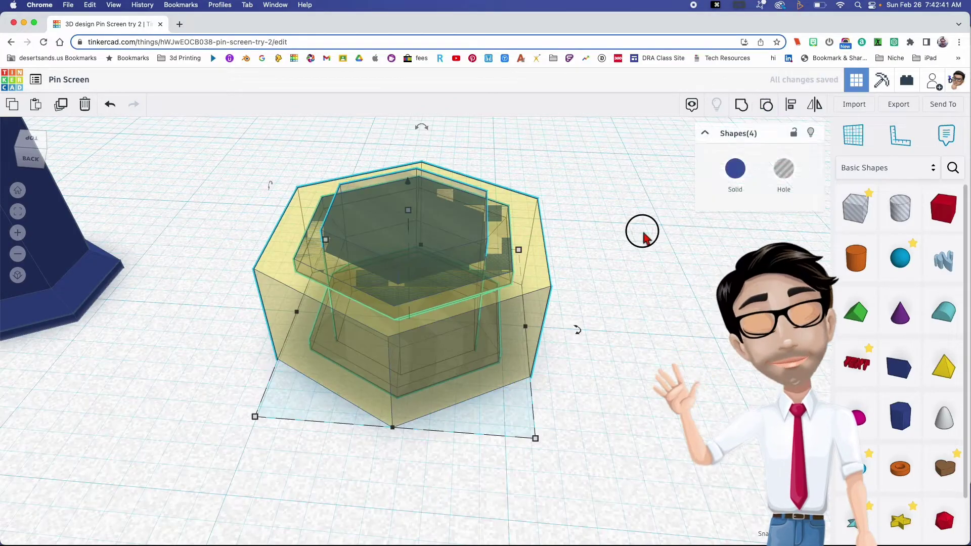
left_click(640, 229)
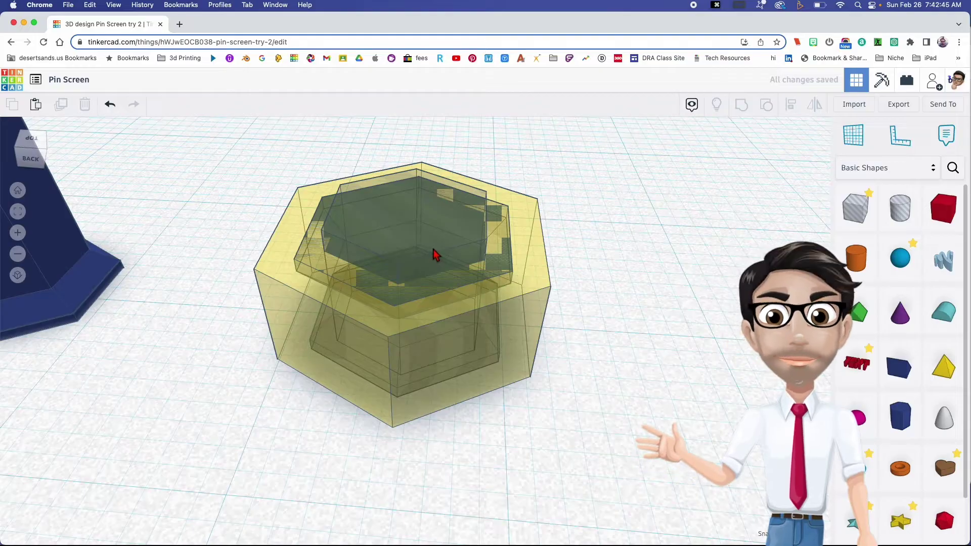
Select only the middle hexagonal hole inside the sleeve
left_click(488, 261)
left_click(567, 253)
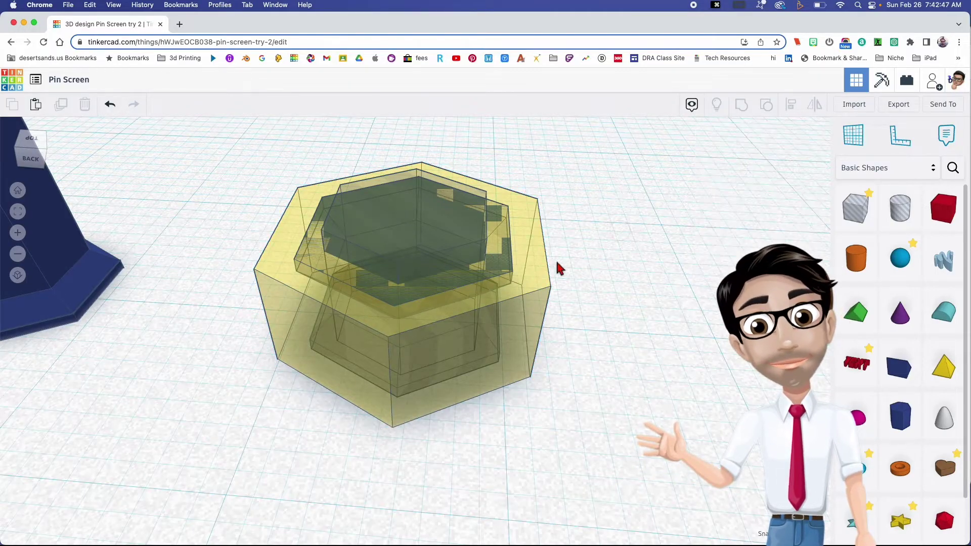
right_click_drag(539, 251, 516, 271)
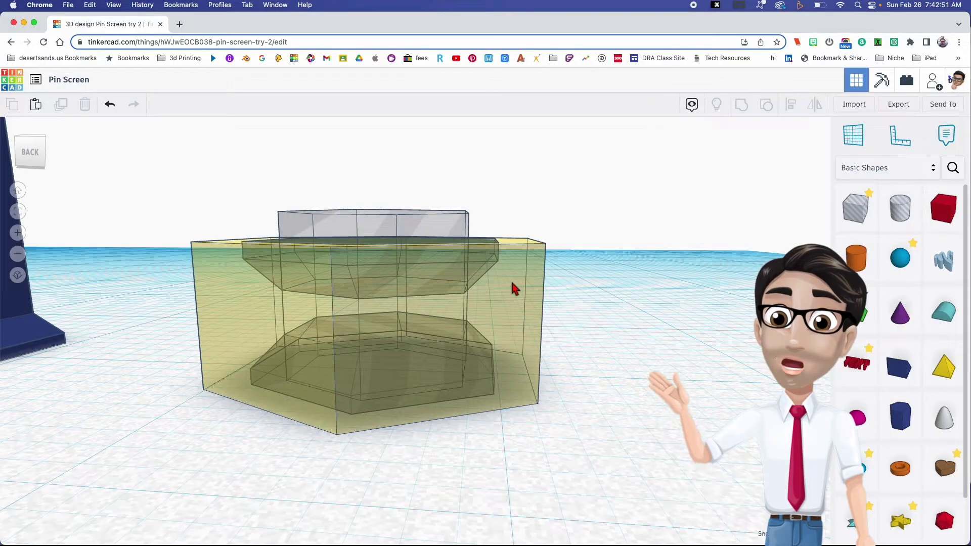
right_click_drag(514, 273, 505, 245)
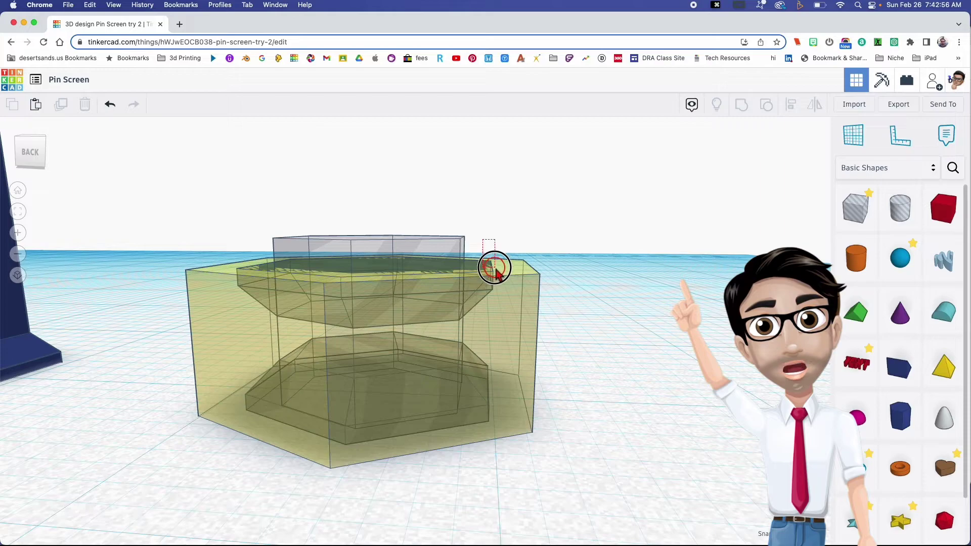
left_click(518, 290)
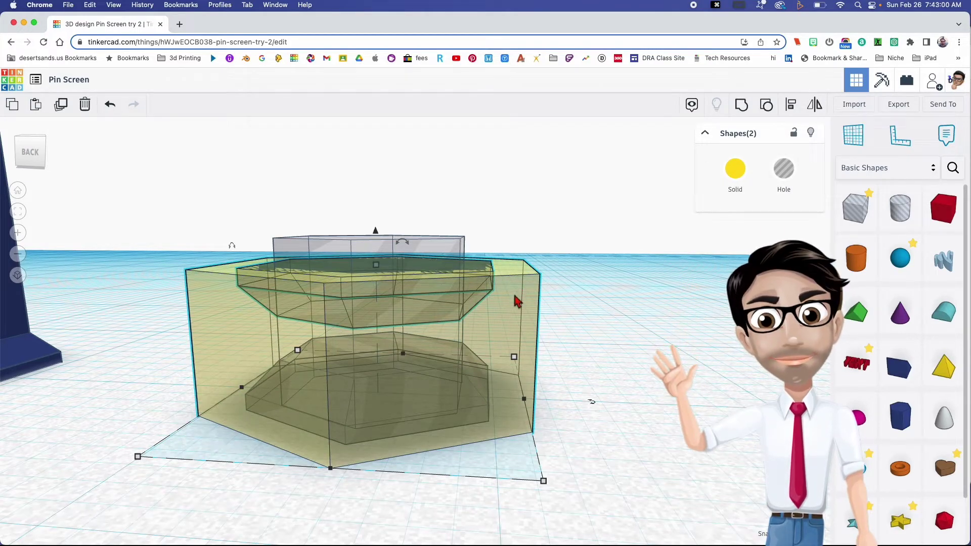
left_click(517, 301)
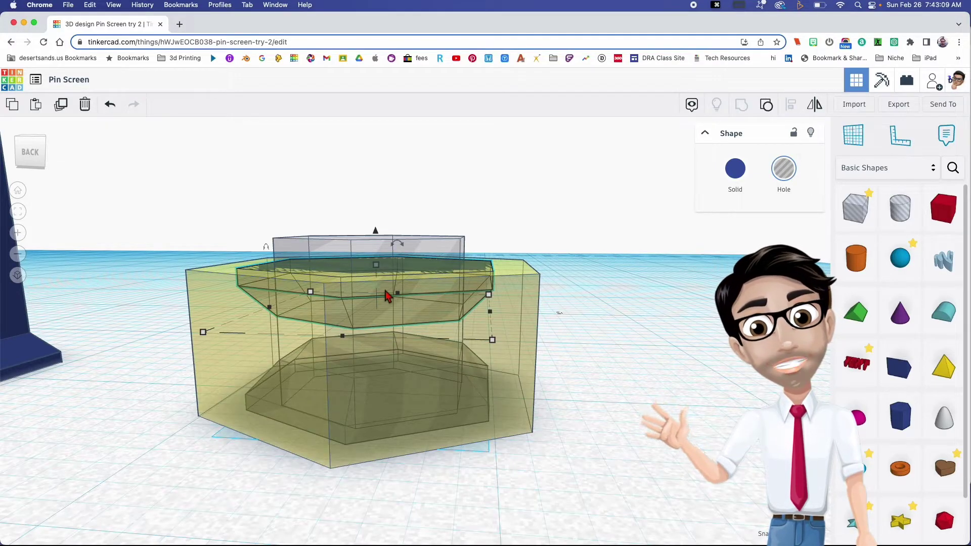
key("super+Up")
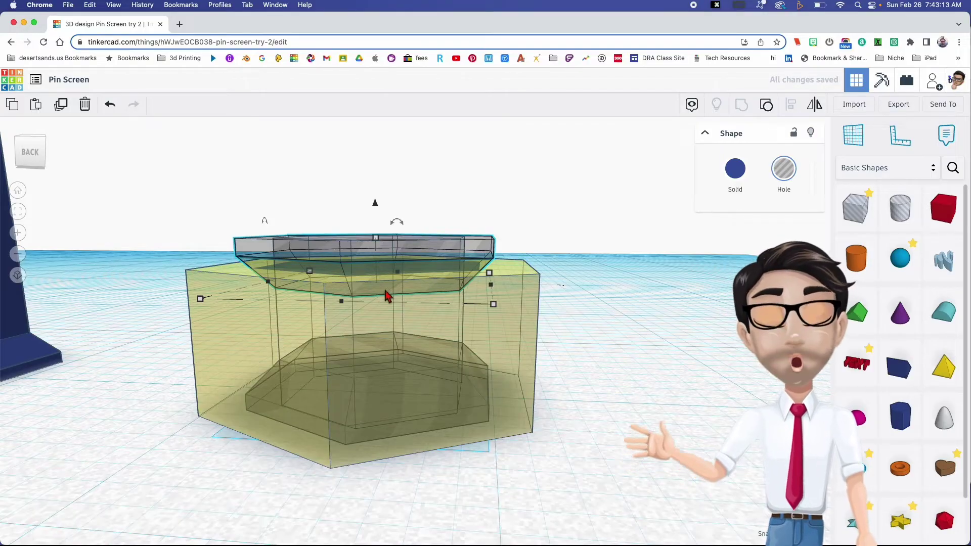
left_click(118, 107)
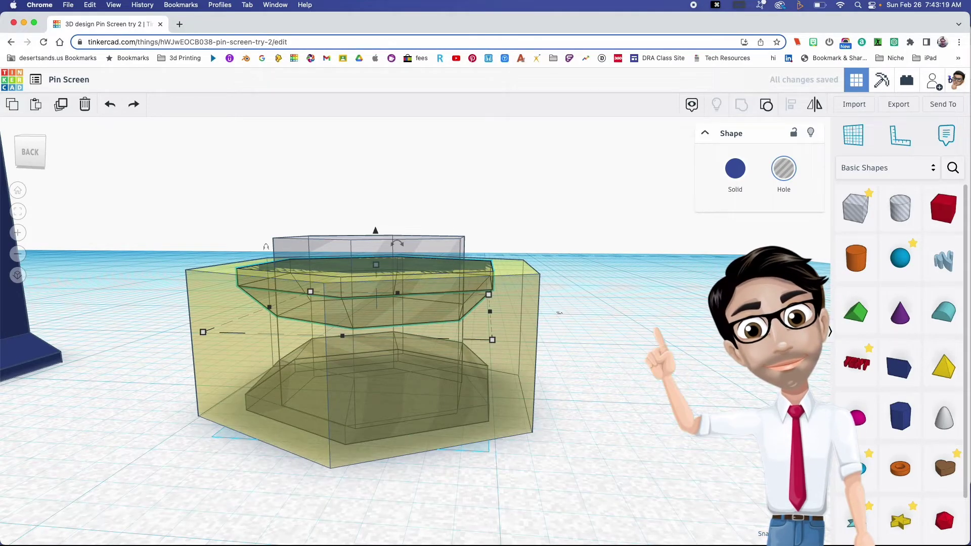
right_click_drag(462, 260, 459, 262)
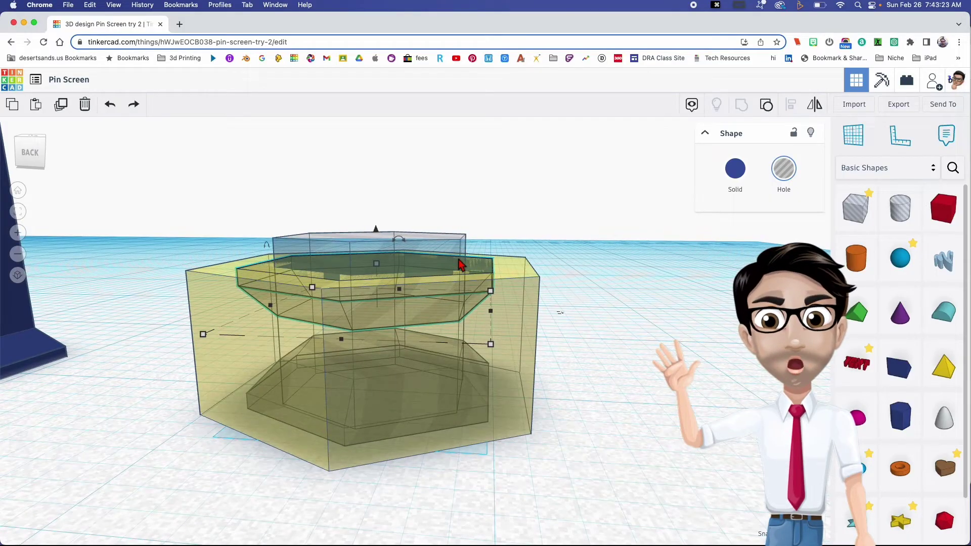
key("shift+super")
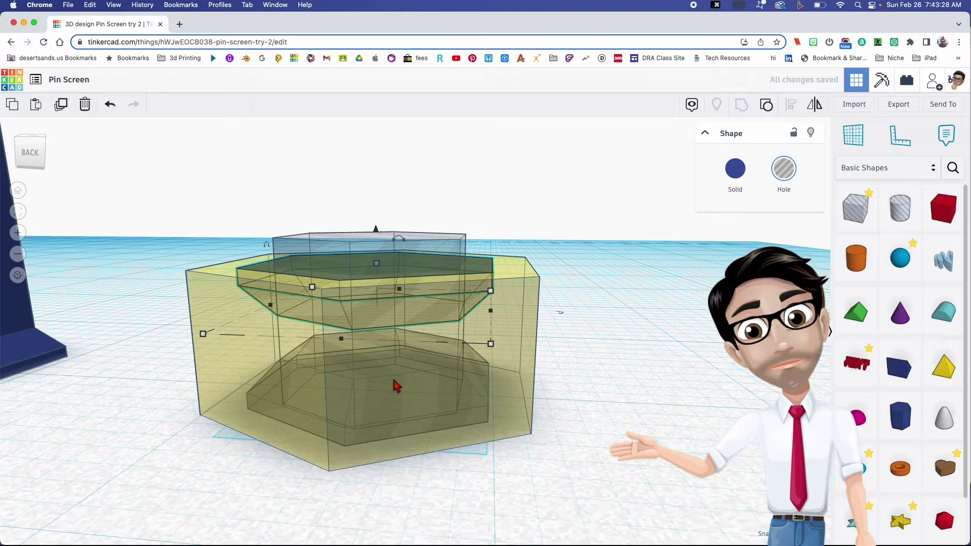
right_click_drag(372, 402, 412, 390)
Inspect the sleeve's shapes, checking the bottom hexagonal hole from below the model
left_click(414, 390)
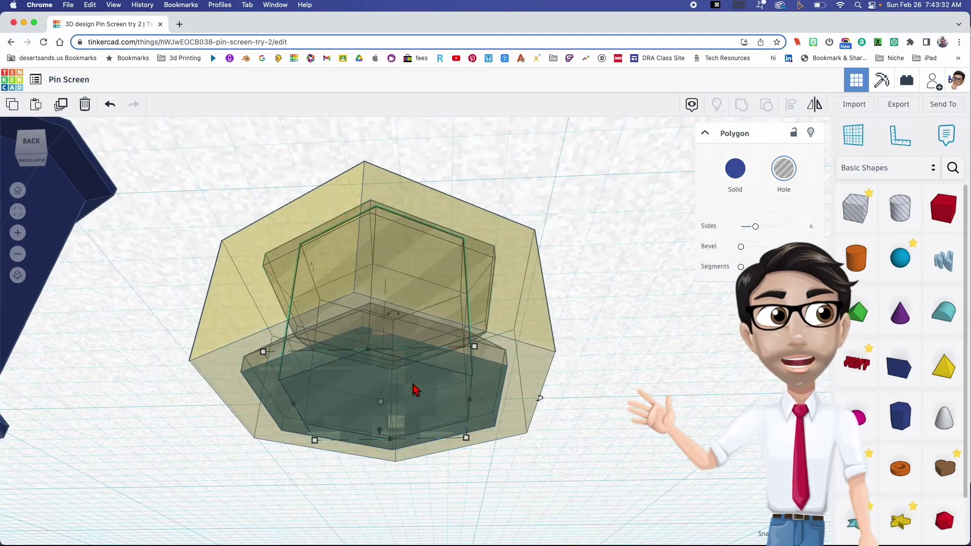
left_click(490, 380)
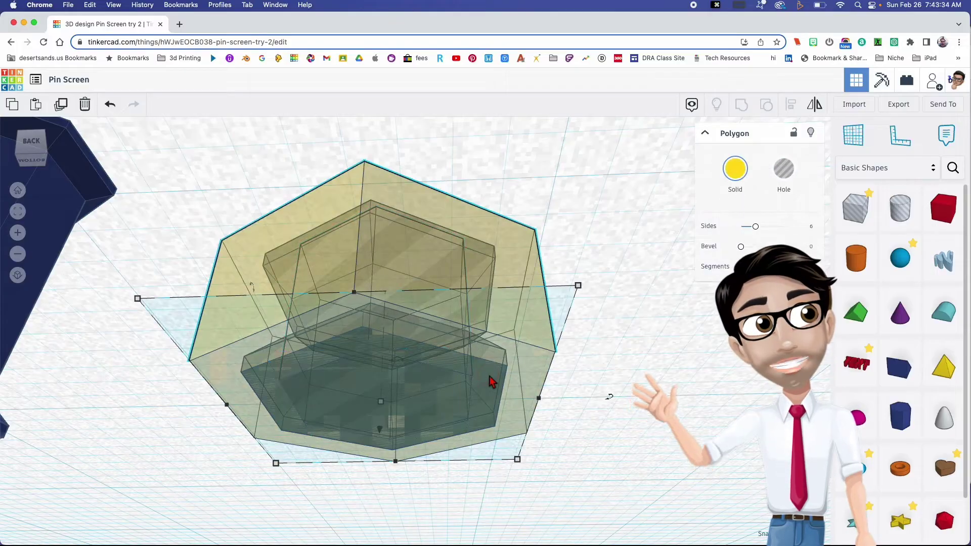
left_click(577, 364)
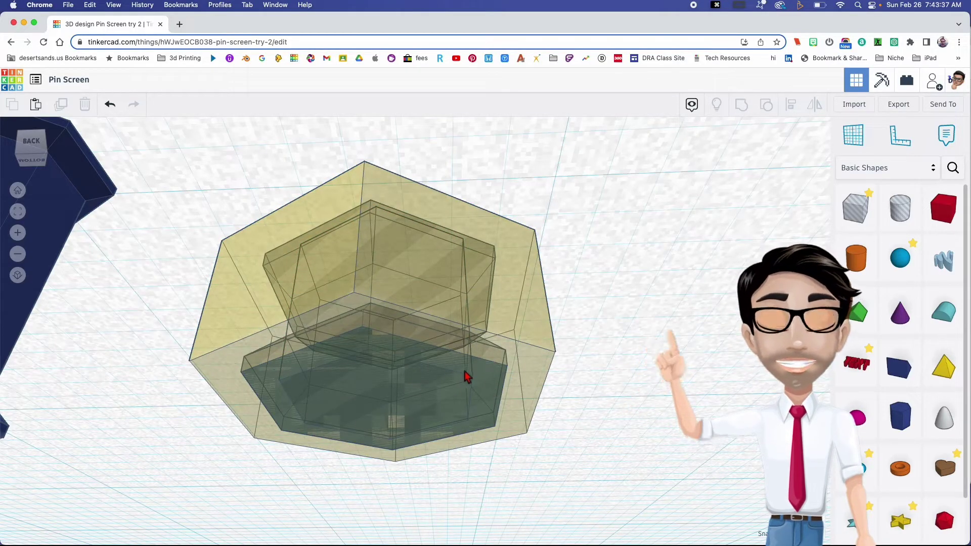
right_click_drag(558, 369, 566, 404)
left_click_drag(578, 350, 502, 392)
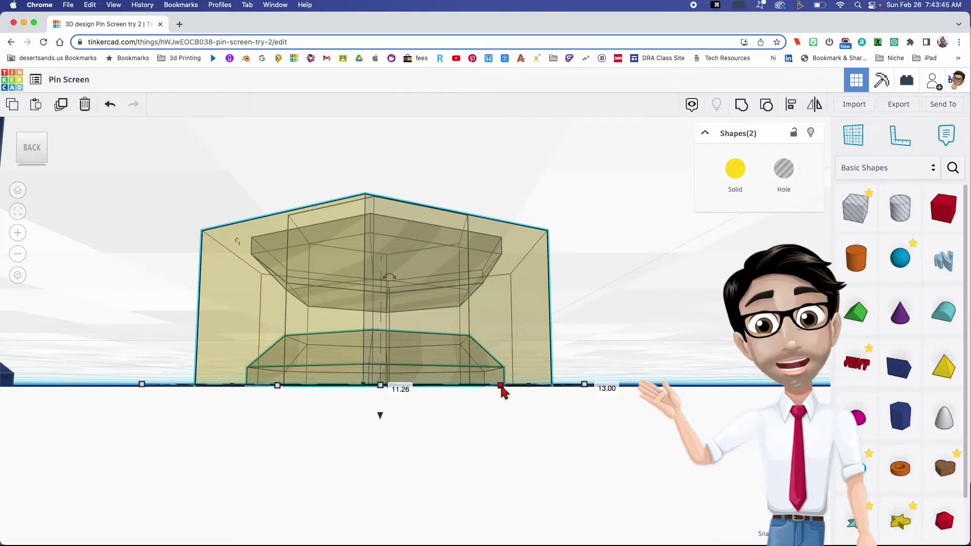
left_click(524, 360)
right_click_drag(512, 375, 510, 350)
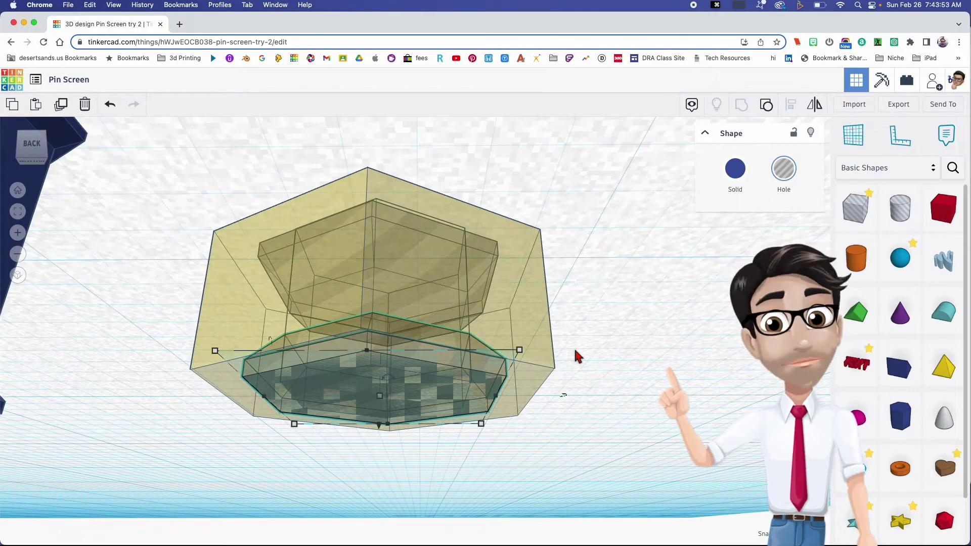
key("super")
right_click_drag(576, 357, 570, 390)
right_click_drag(433, 360, 425, 330)
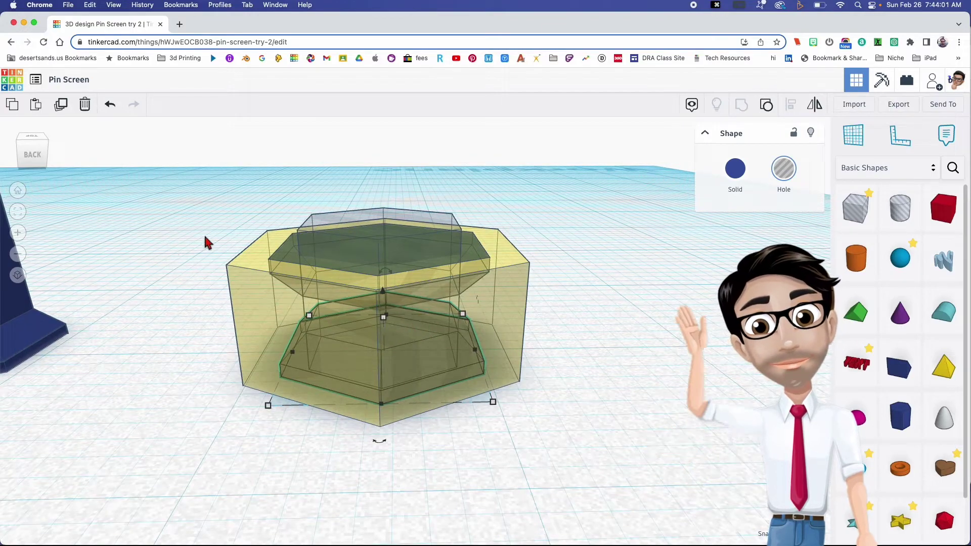
Group all four sleeve shapes into one hollow yellow sleeve and orbit to check it
left_click_drag(440, 418, 445, 428)
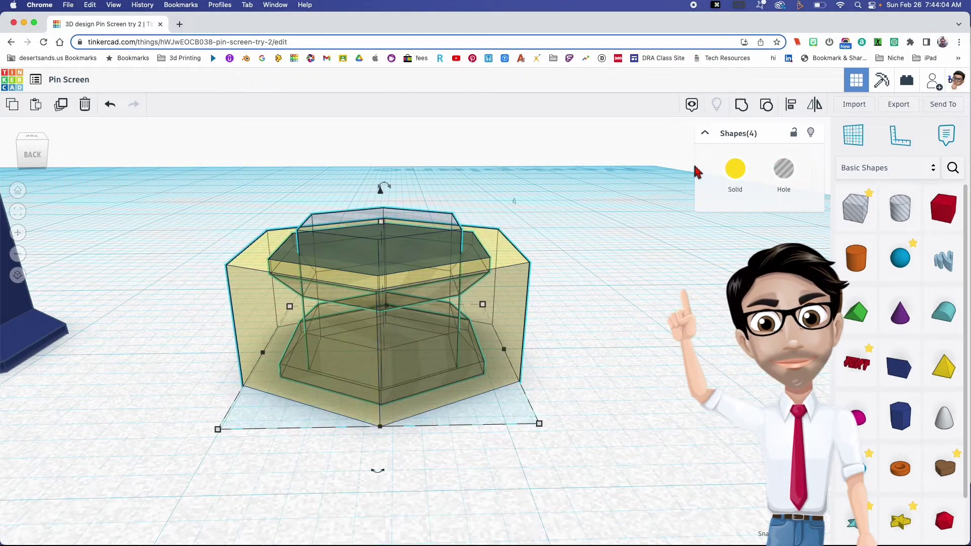
left_click(743, 106)
right_click_drag(493, 247, 526, 255)
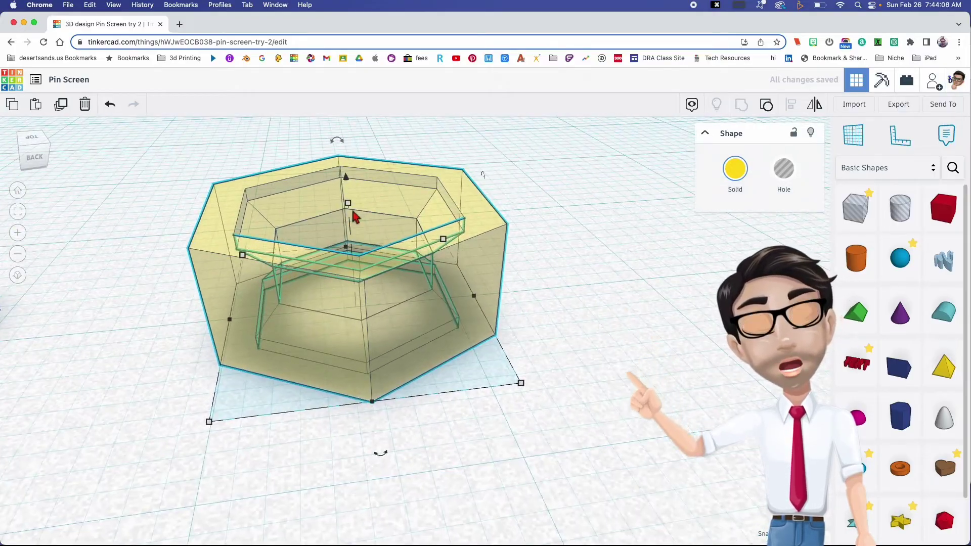
right_click_drag(349, 309, 436, 301)
scroll(408, 314, "down", 2)
scroll(435, 301, "down", 6)
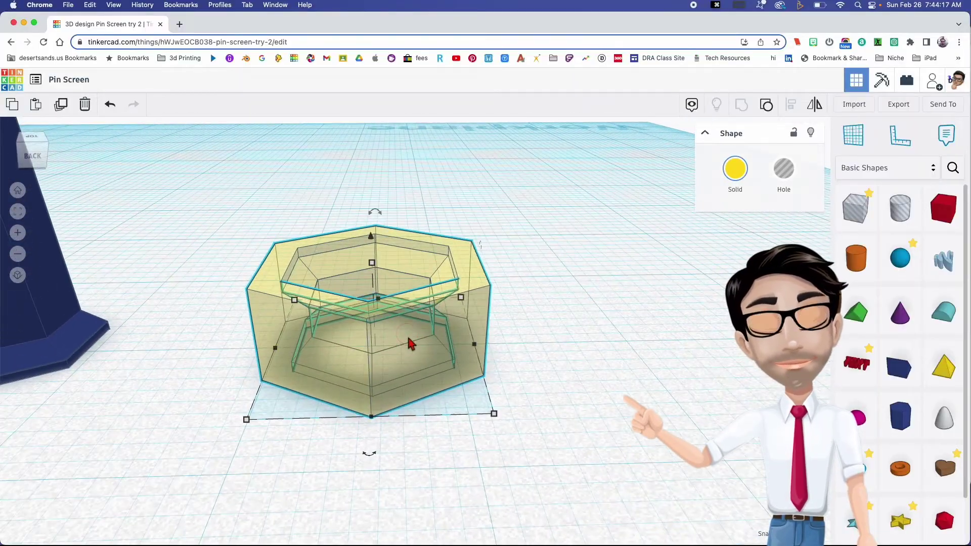
Undo the pillar's move and group the blue pin's four parts together
left_click_drag(267, 310, 294, 310)
left_click(109, 104)
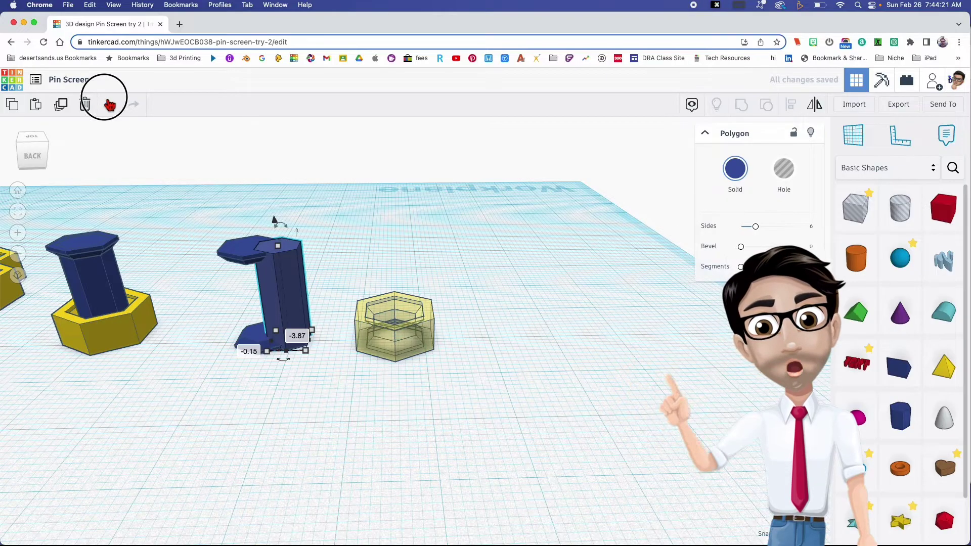
mouse_move(193, 278)
right_mouse_down()
mouse_move(206, 314)
mouse_move(195, 260)
right_mouse_up()
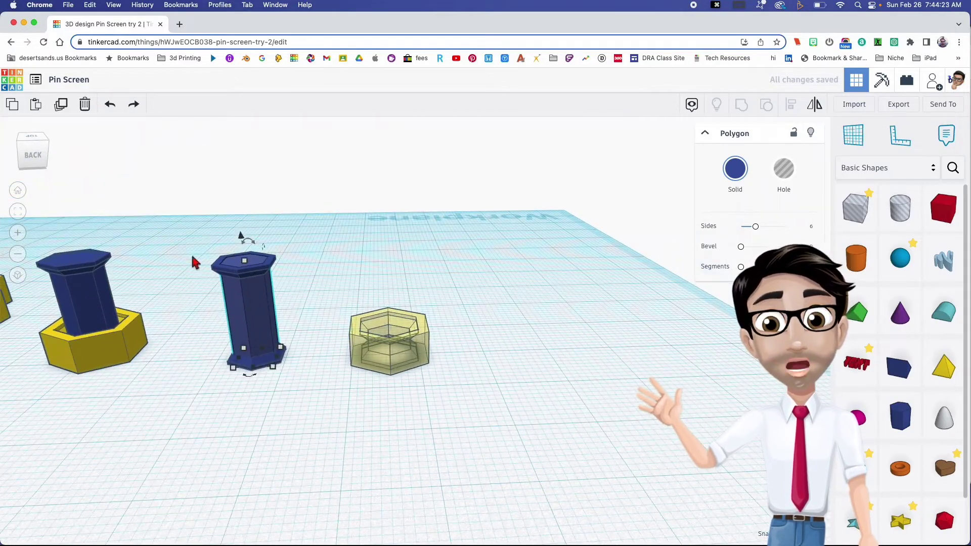
left_click(260, 358)
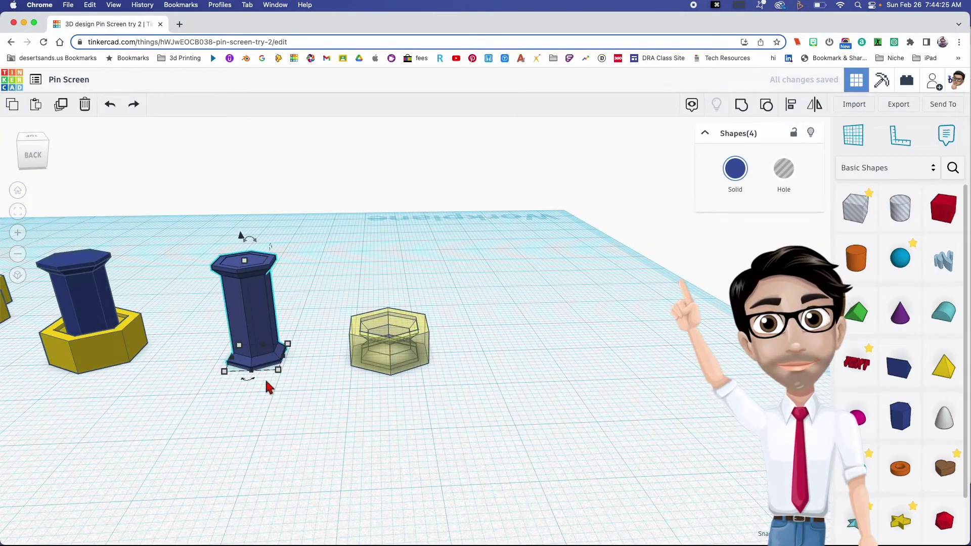
left_click(740, 104)
Move the grouped pin onto the yellow sleeve and centre-align it, then inspect its base
left_click_drag(265, 322, 389, 312)
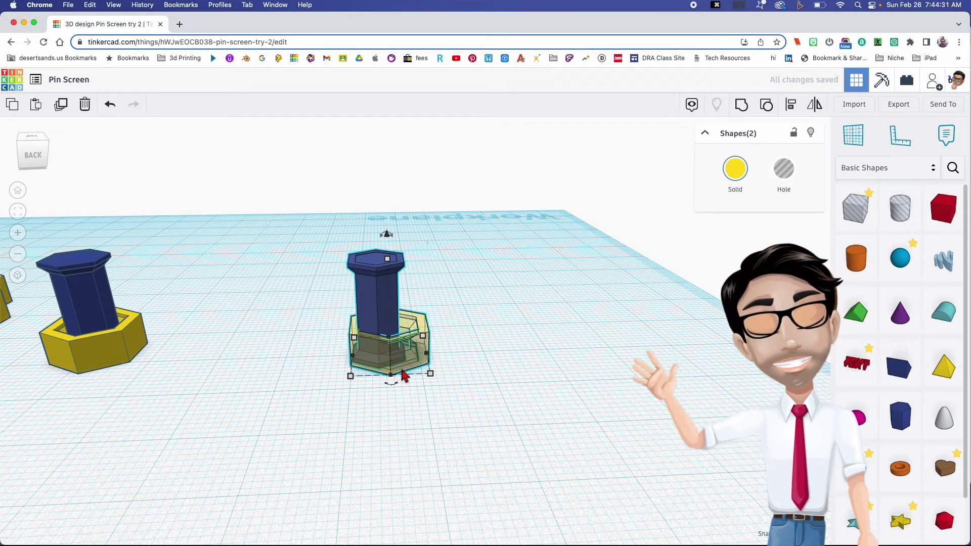
key("l")
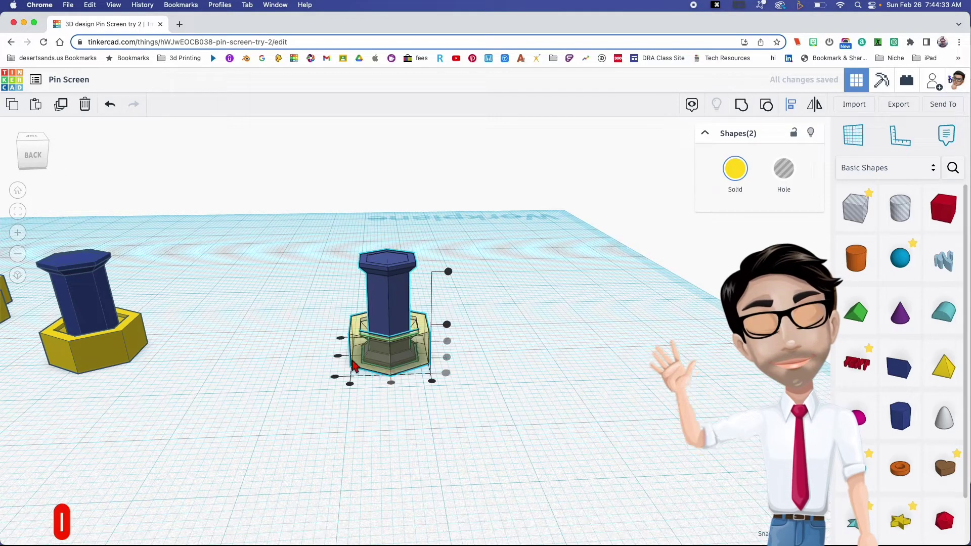
left_click(339, 357)
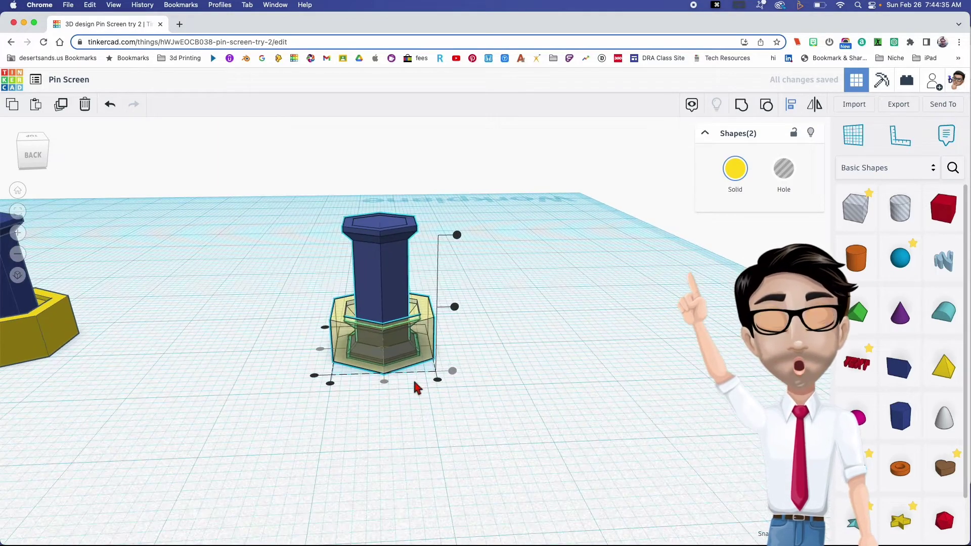
scroll(430, 390, "up", 5)
left_click(409, 369)
right_click_drag(380, 329, 321, 275)
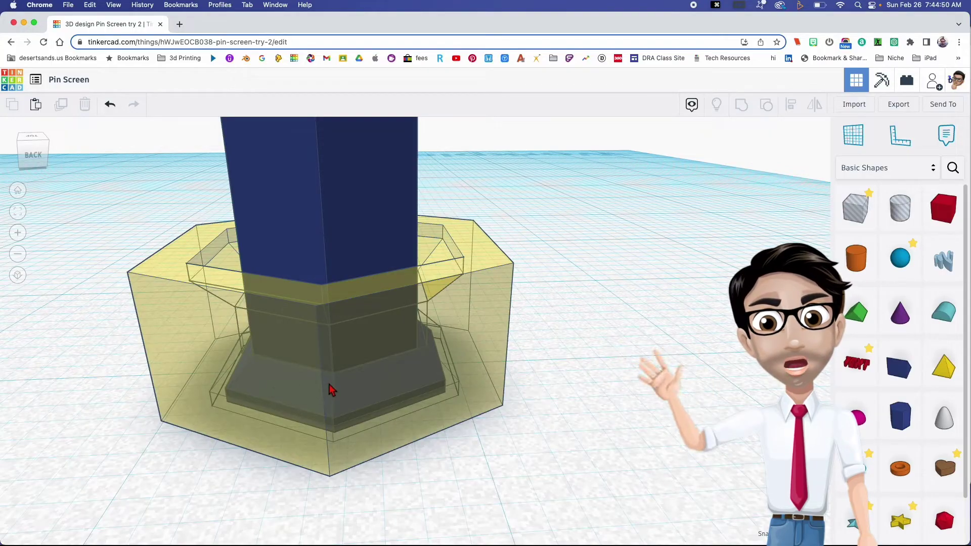
scroll(329, 384, "down", 8)
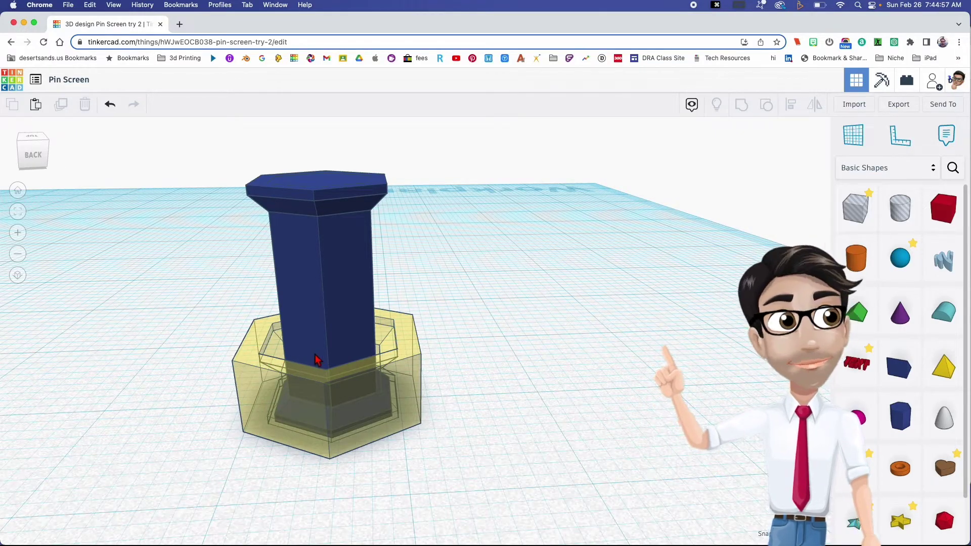
right_click_drag(326, 364, 317, 355)
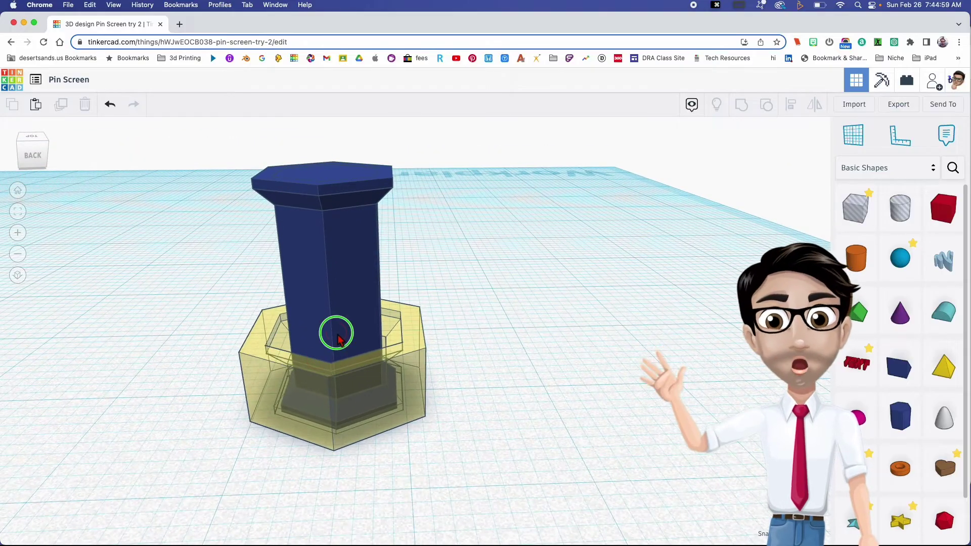
scroll(219, 379, "down", 8)
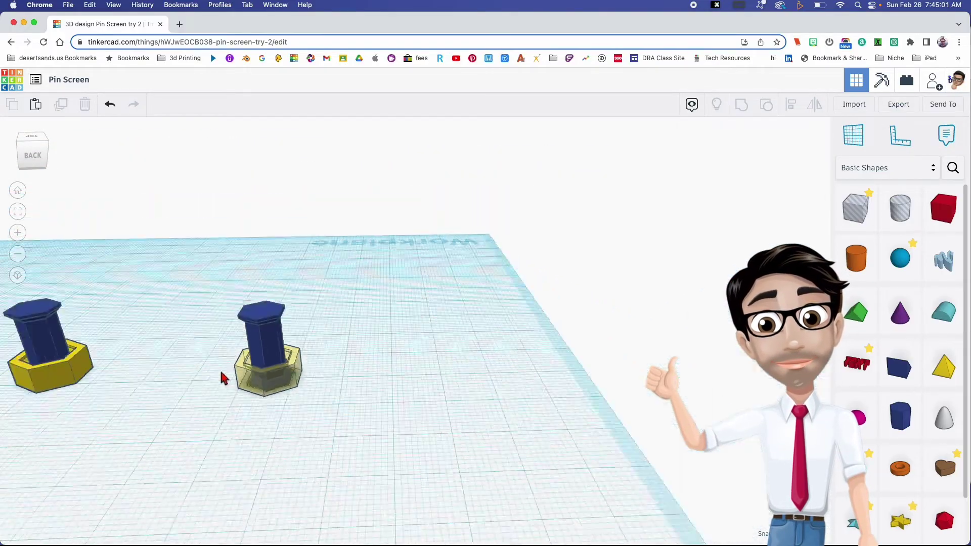
scroll(278, 389, "up", 10)
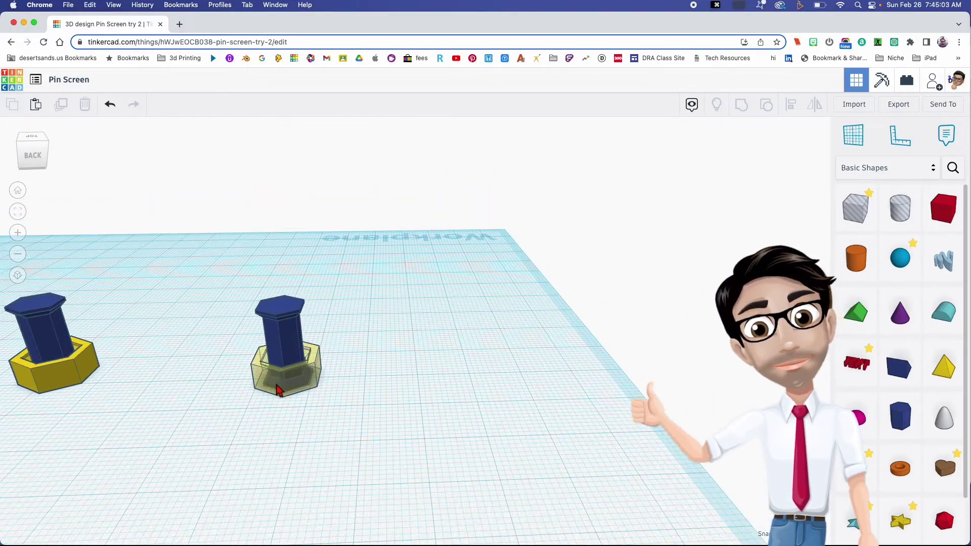
scroll(283, 390, "down", 3)
Group the pin and sleeve into one unit with Multicolor to keep original colours
left_click_drag(197, 285, 339, 390)
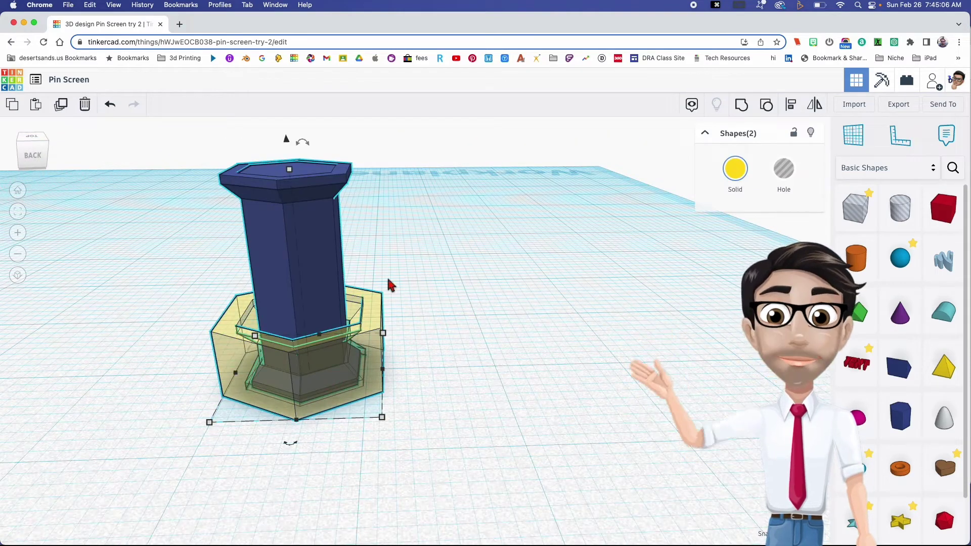
left_click(742, 104)
left_click(737, 172)
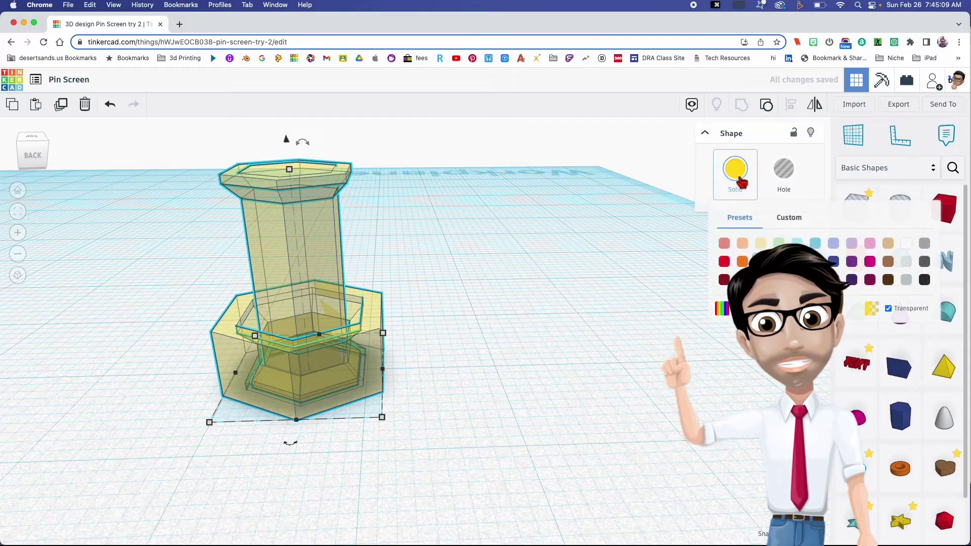
left_click(721, 308)
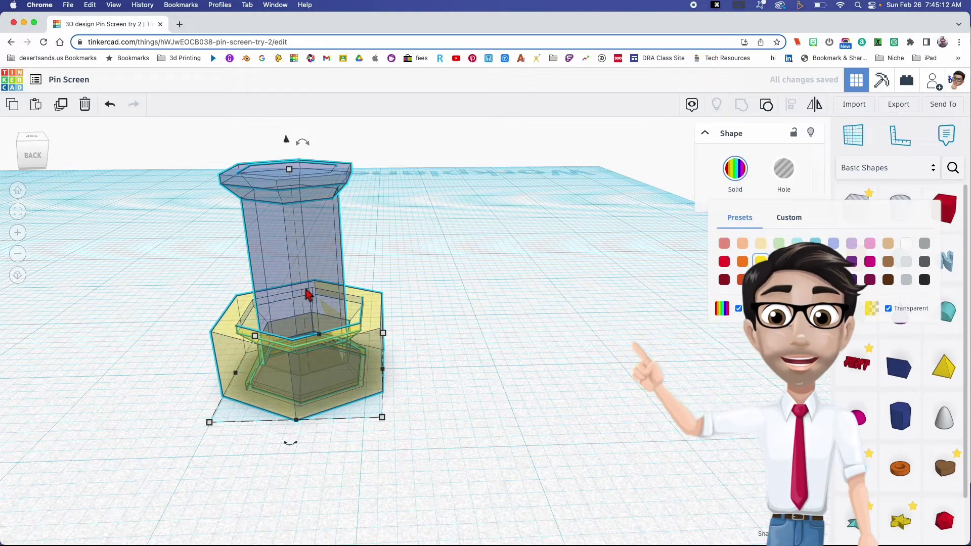
left_click(321, 296)
right_click_drag(408, 312, 425, 317)
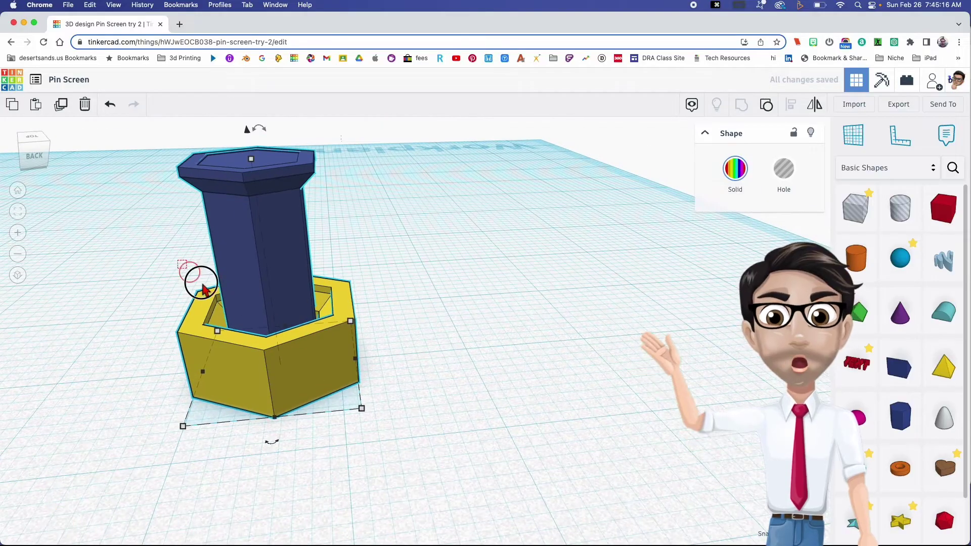
Duplicate the unit and nudge the copy right until its hexagonal wall meets the original
left_click(62, 106)
left_click_drag(286, 302, 448, 323)
scroll(344, 311, "up", 10)
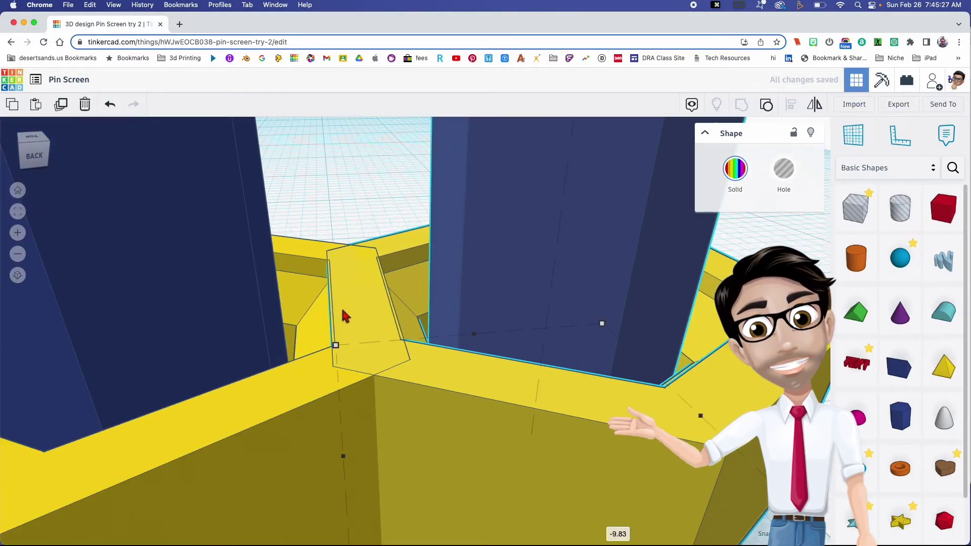
key("Right")
key("Right")
key("Right")
key("Right")
key("Right")
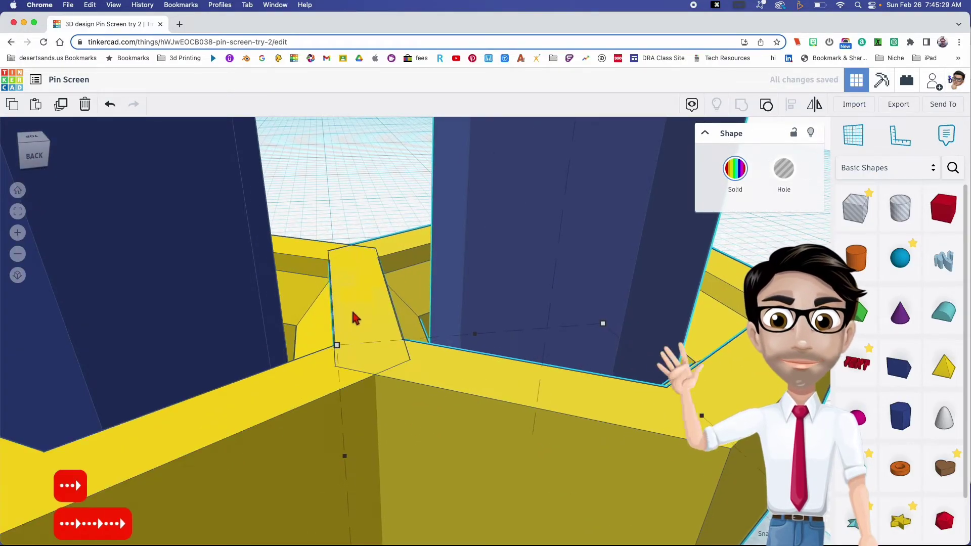
scroll(354, 317, "up", 5)
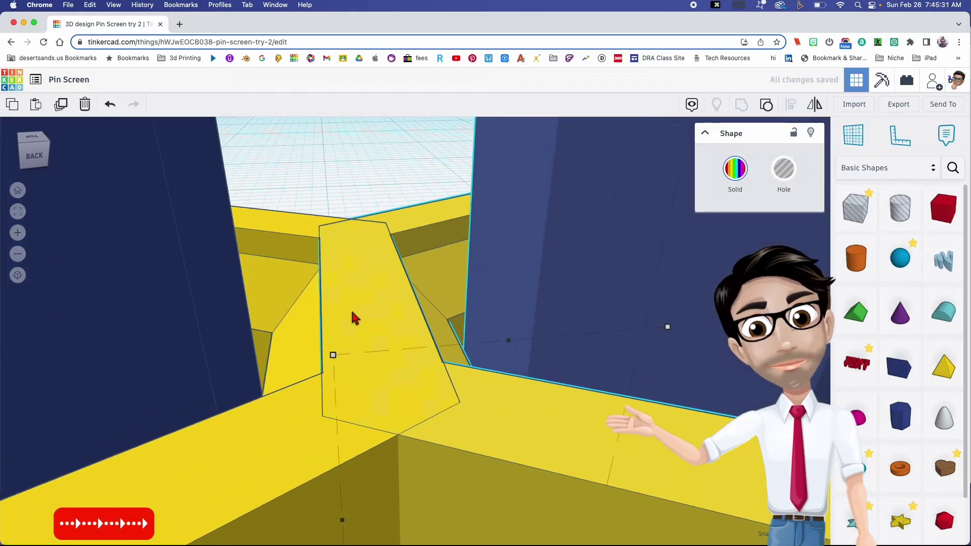
key("Right")
right_click_drag(365, 320, 362, 341)
key("f")
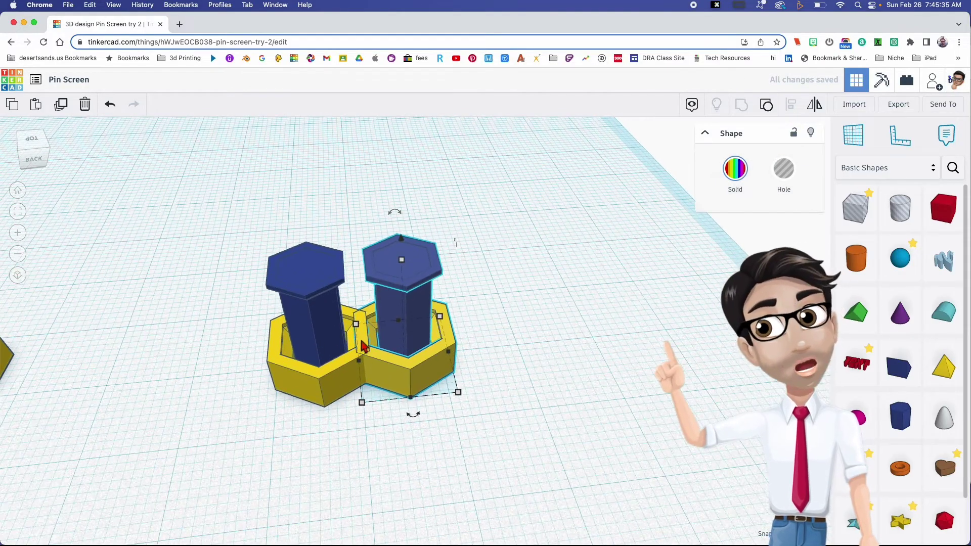
Duplicate both pin units, nest the copied pair behind the originals, then select all four
left_click(356, 418)
left_click_drag(272, 397, 442, 382)
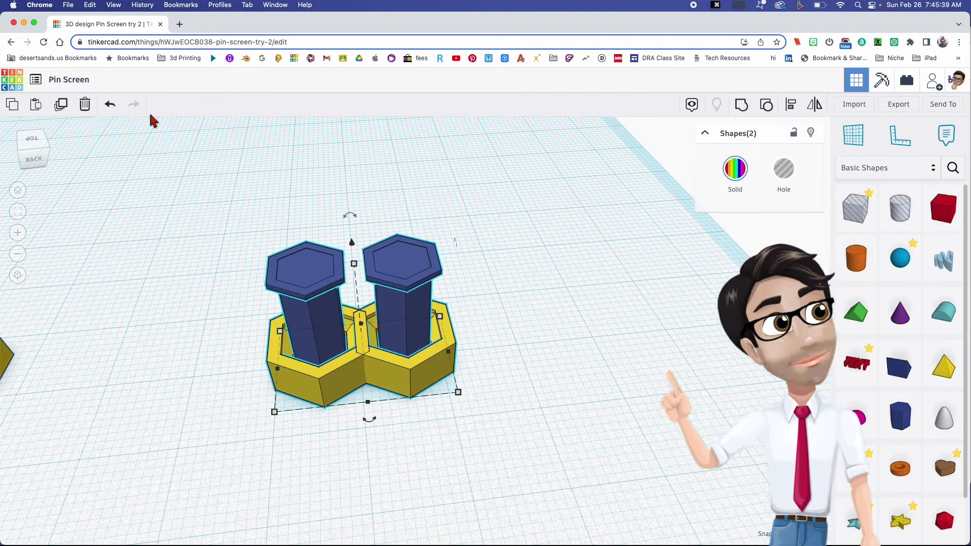
left_click(60, 107)
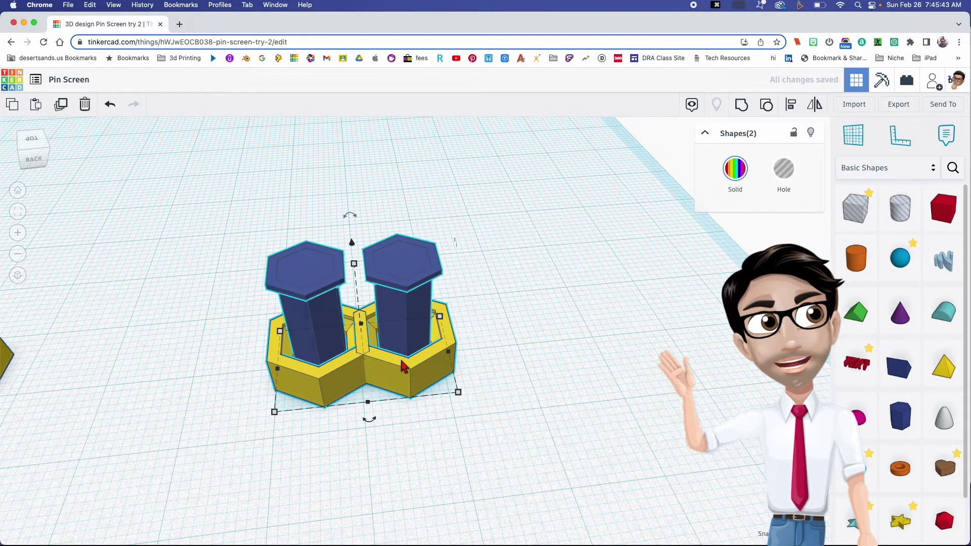
left_click_drag(411, 378, 403, 304)
right_click_drag(488, 329, 402, 380)
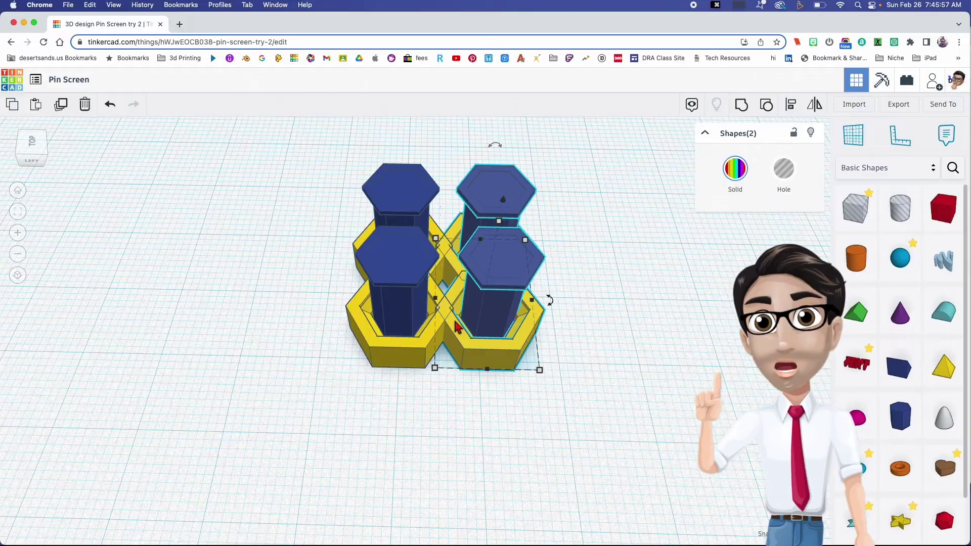
left_click_drag(457, 326, 435, 355)
scroll(434, 349, "up", 5)
scroll(434, 330, "up", 5)
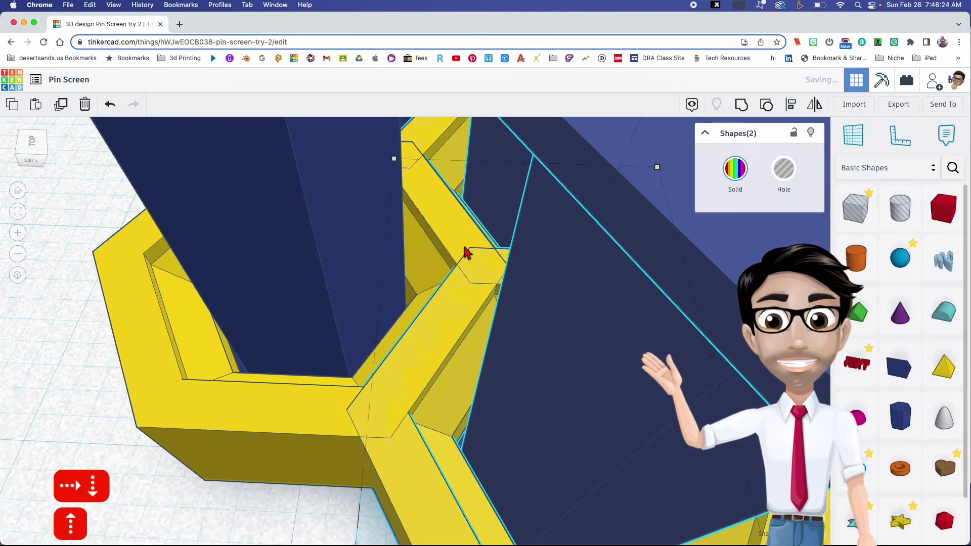
scroll(466, 253, "down", 10)
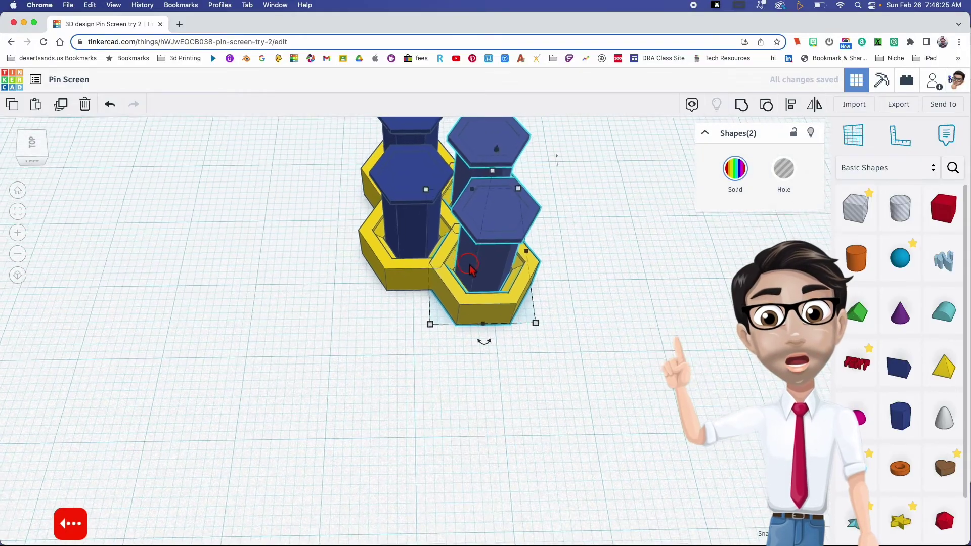
middle_click_drag(470, 269, 349, 280)
left_click_drag(263, 217, 504, 388)
Duplicate the four-pin block, place the copy to its right, and orbit to check the tessellation
left_click(61, 112)
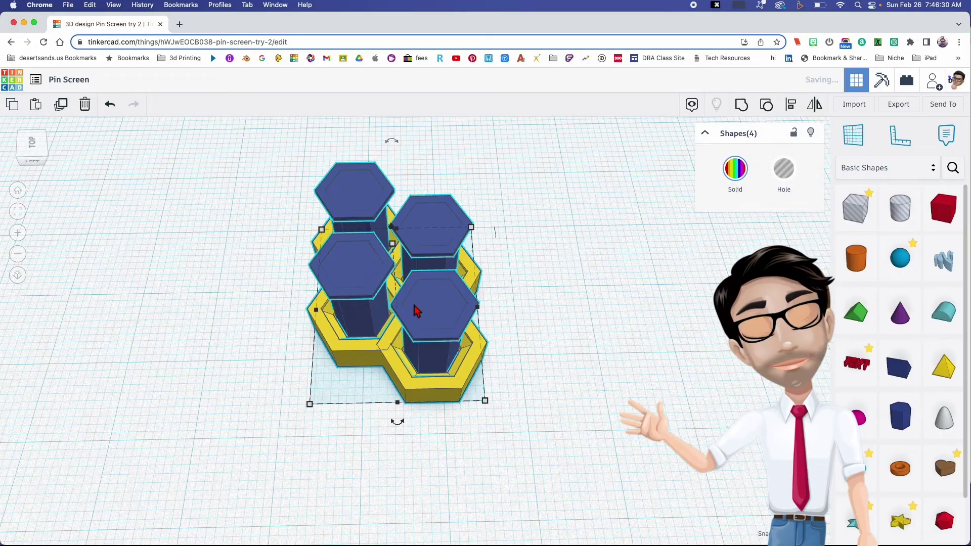
left_click_drag(405, 368, 548, 379)
scroll(523, 347, "down", 6)
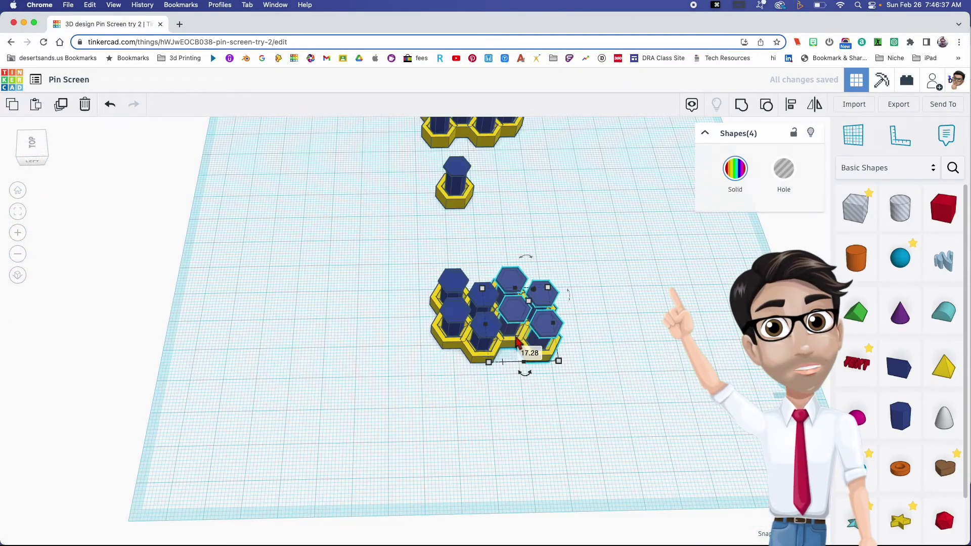
right_click_drag(517, 343, 460, 325)
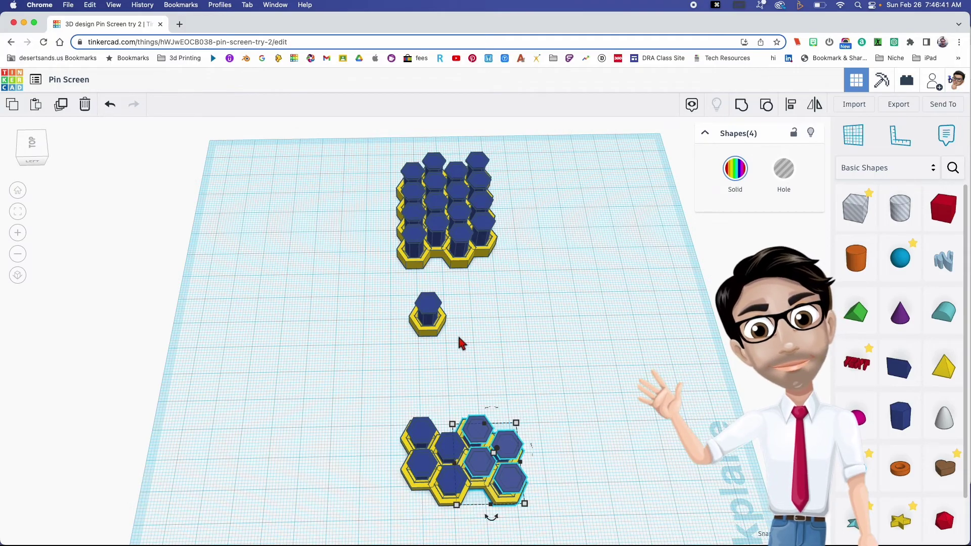
right_click_drag(408, 392, 319, 357)
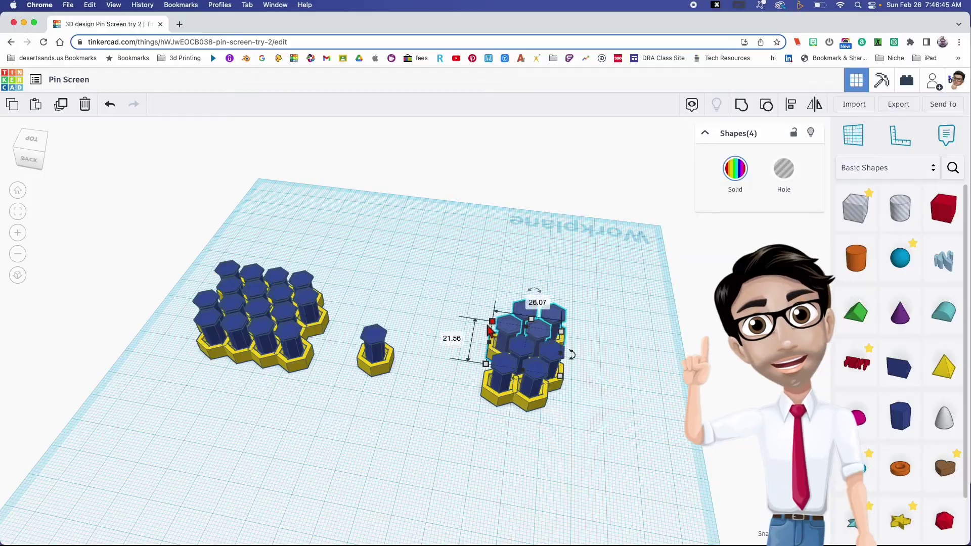
middle_click_drag(490, 330, 264, 321)
right_click_drag(317, 338, 250, 329)
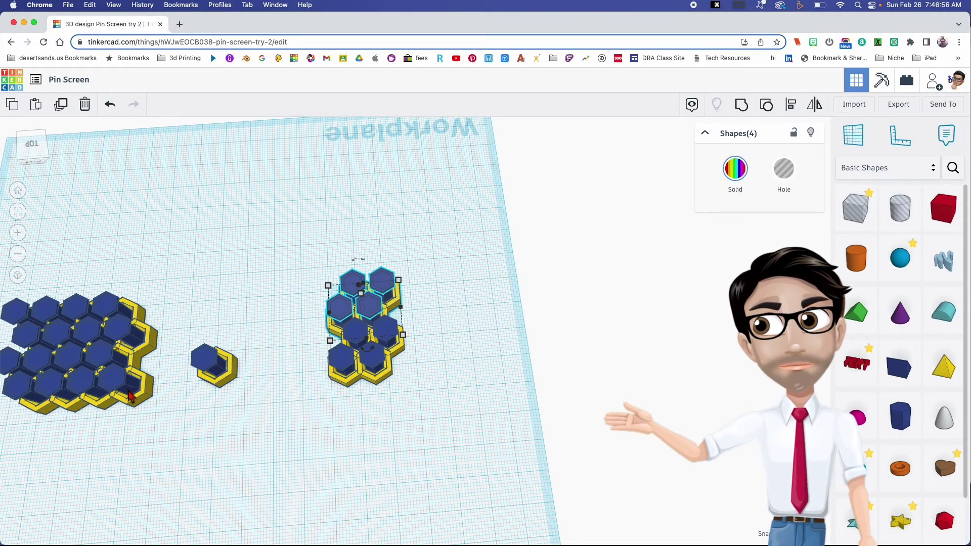
scroll(311, 352, "up", 3)
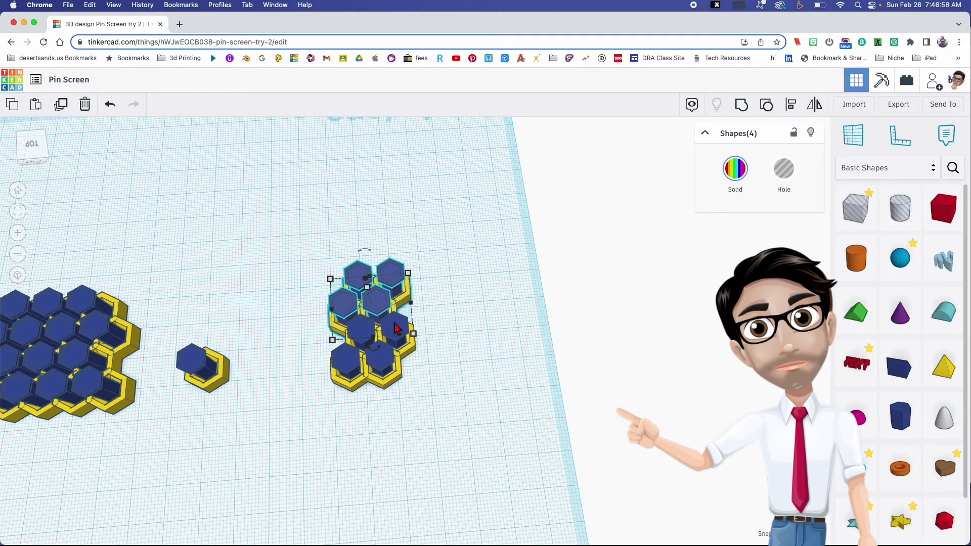
scroll(375, 331, "up", 2)
scroll(287, 328, "up", 4)
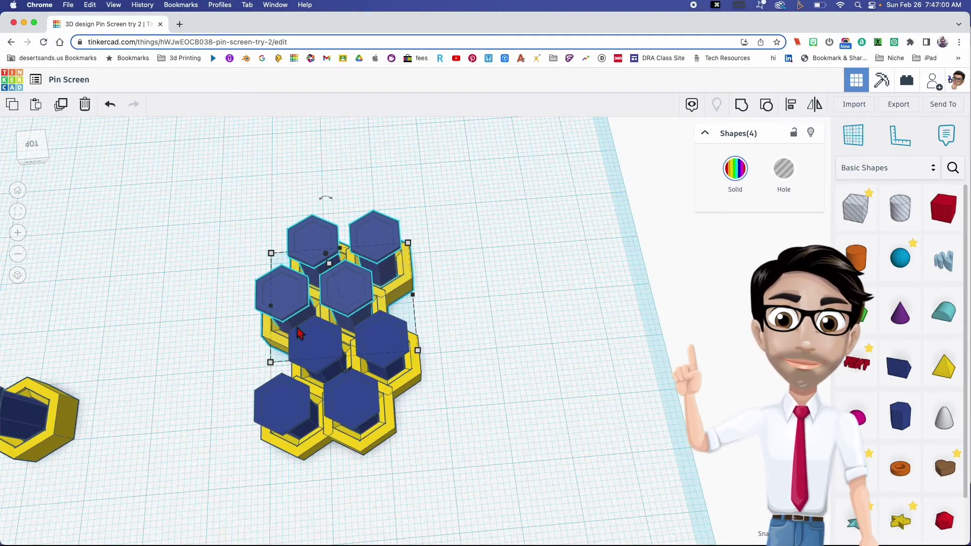
right_click_drag(282, 318, 397, 349)
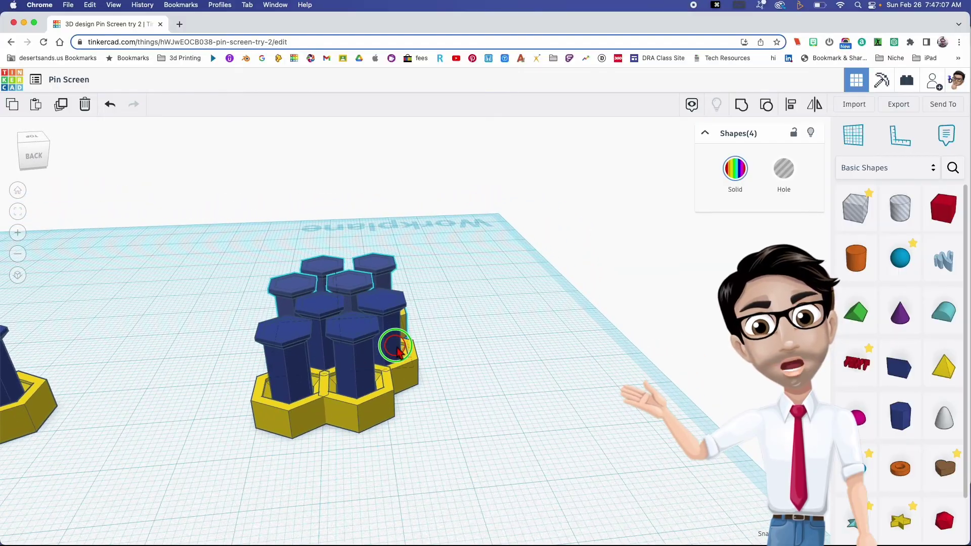